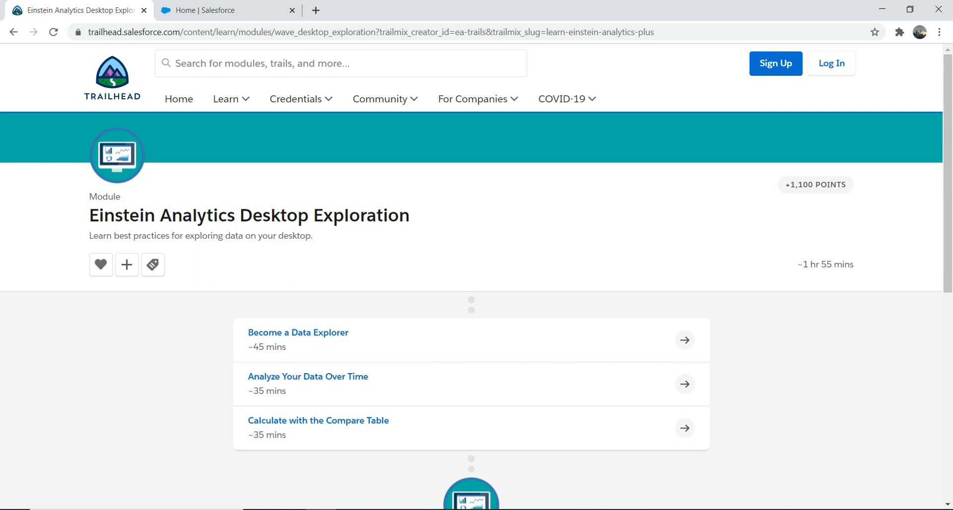
Switch to the Salesforce Setup page and launch Analytics Studio.
key(ctrl+Tab)
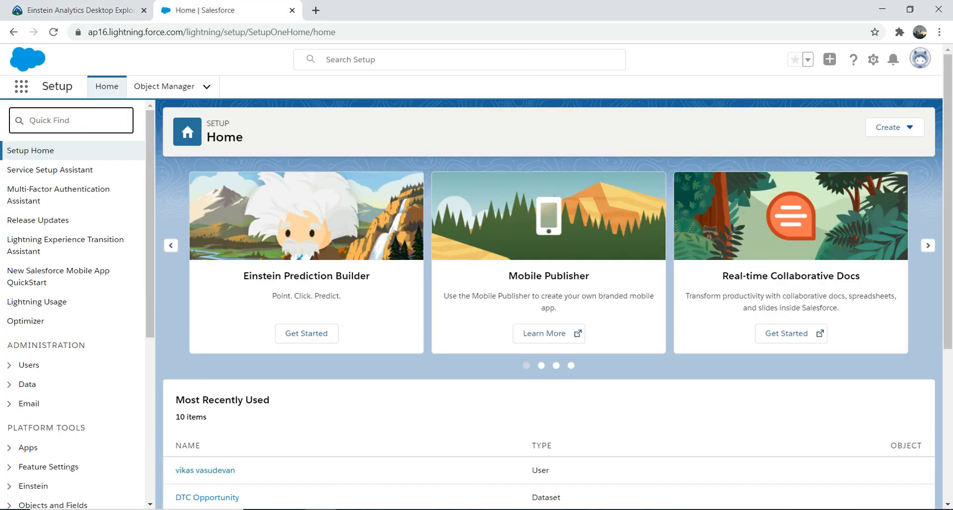
key(ctrl+shift+Tab)
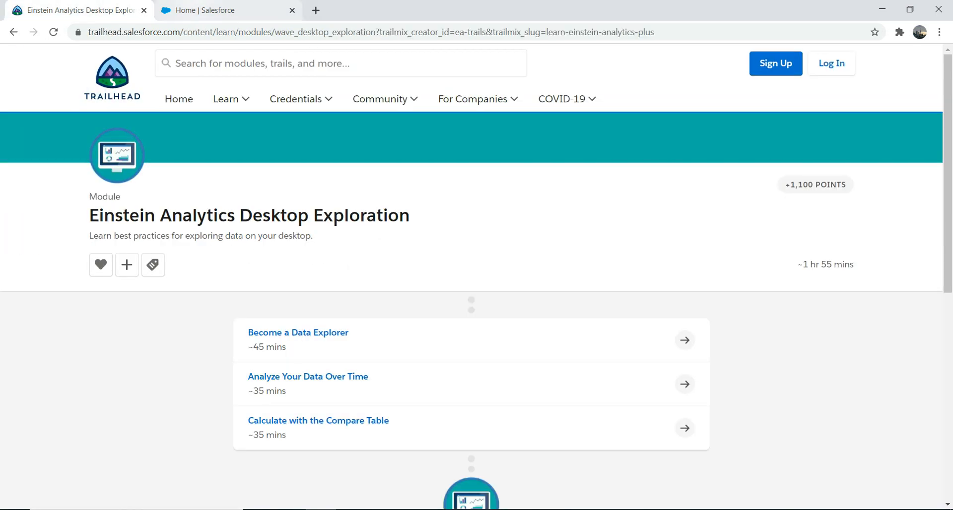
click(213, 10)
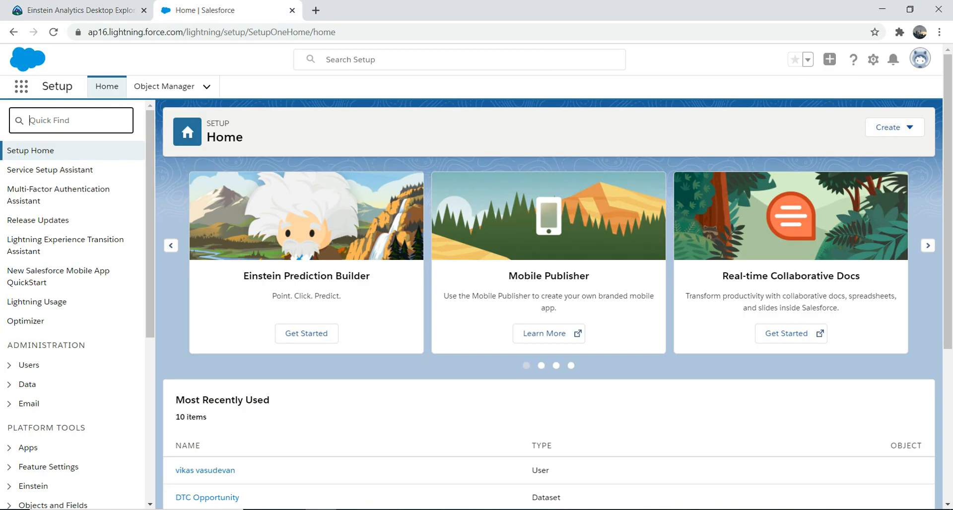
click(21, 85)
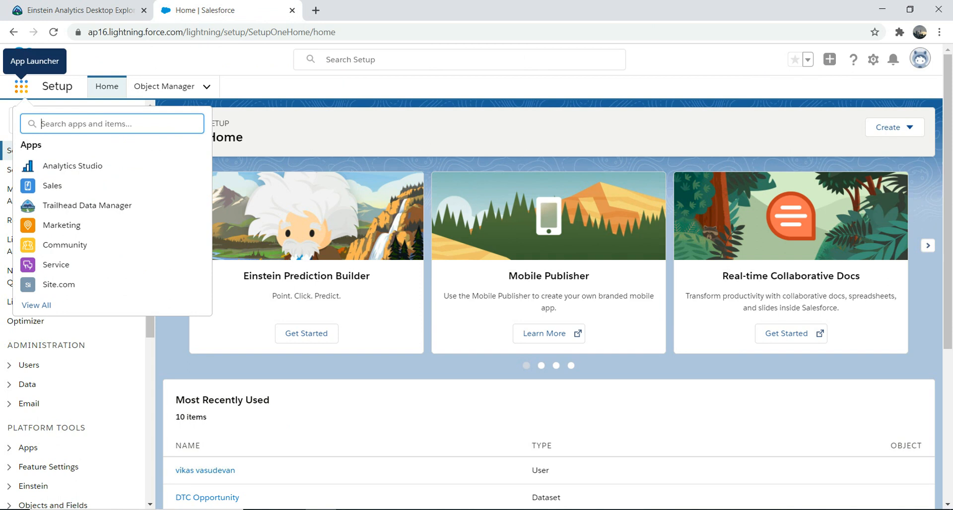
click(73, 166)
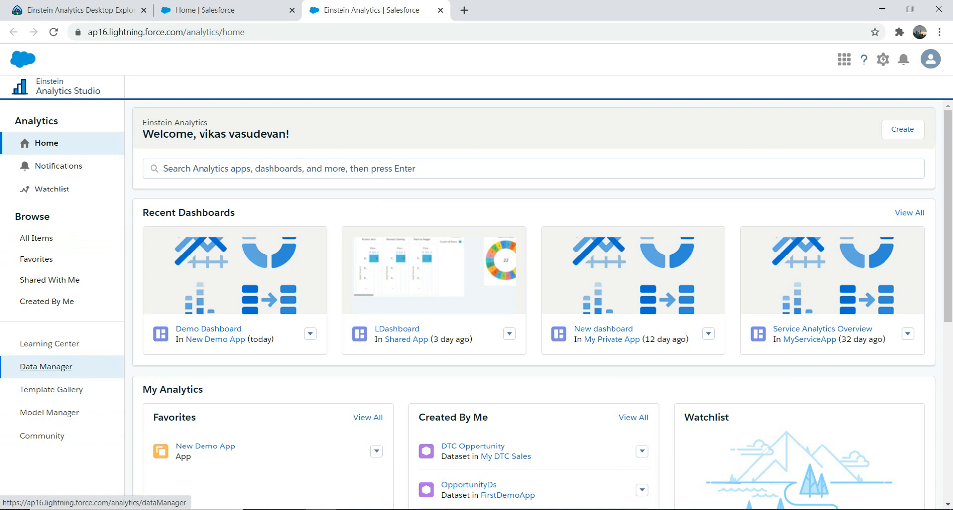
Open Data Manager and go through Dataflows & Recipes to the list of datasets.
click(46, 366)
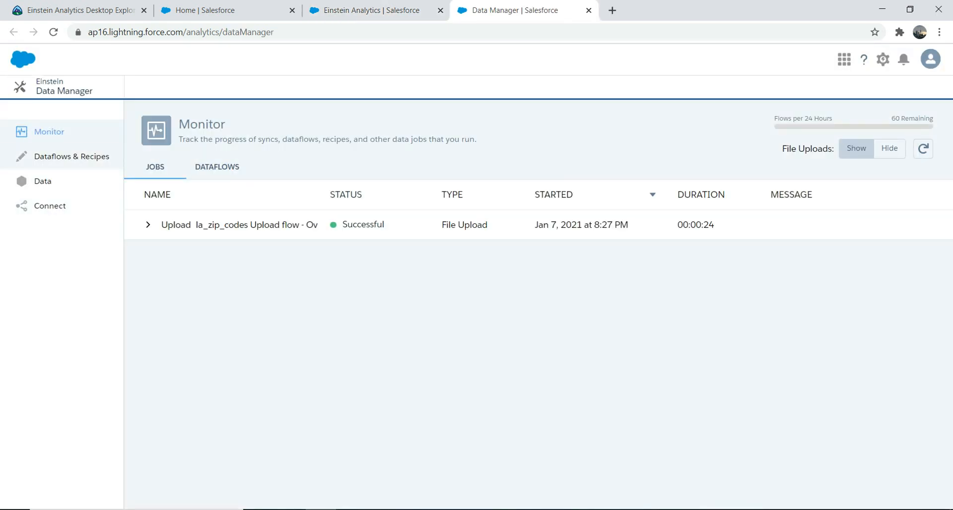
click(71, 157)
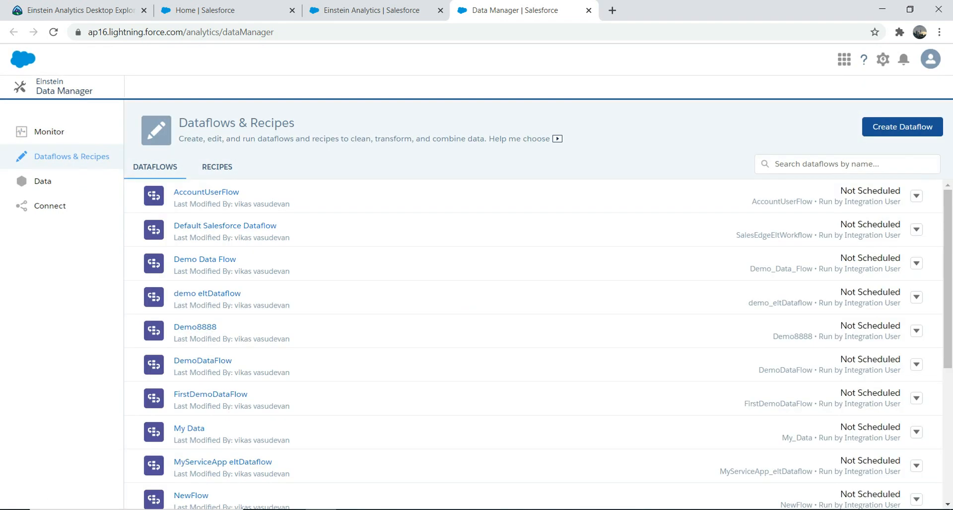
click(43, 181)
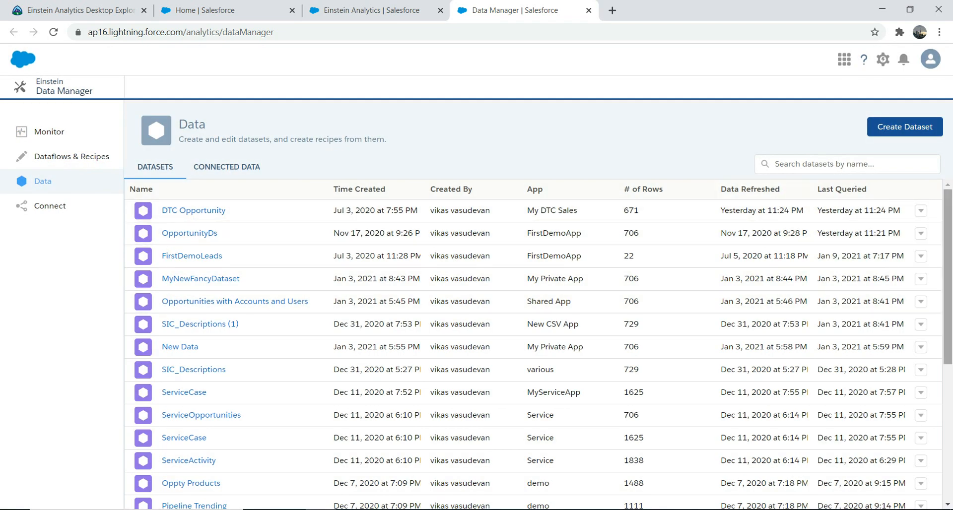
Find the DTC Opportunity dataset in the list, open it and explore it in a new lens.
scroll(533, 234, down, 1)
scroll(533, 342, down, 4)
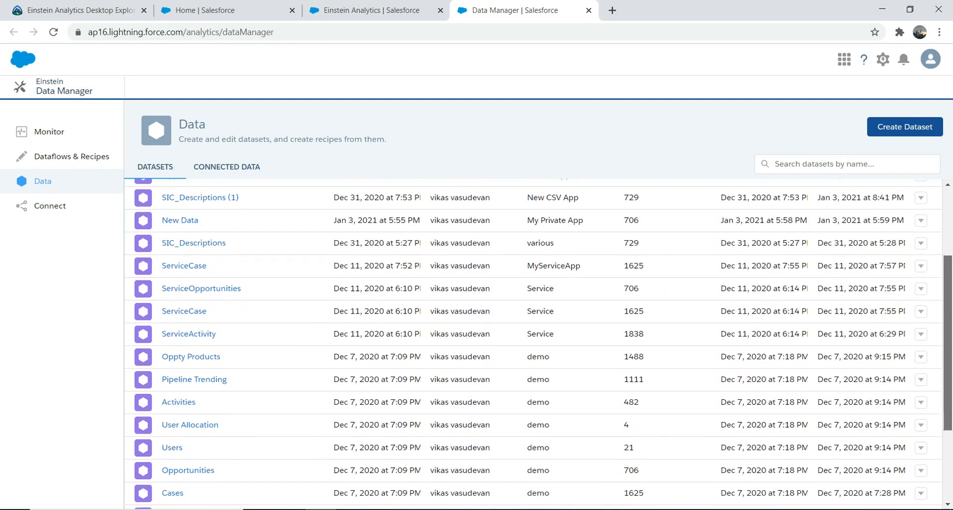
scroll(533, 343, down, 1)
scroll(533, 343, up, 4)
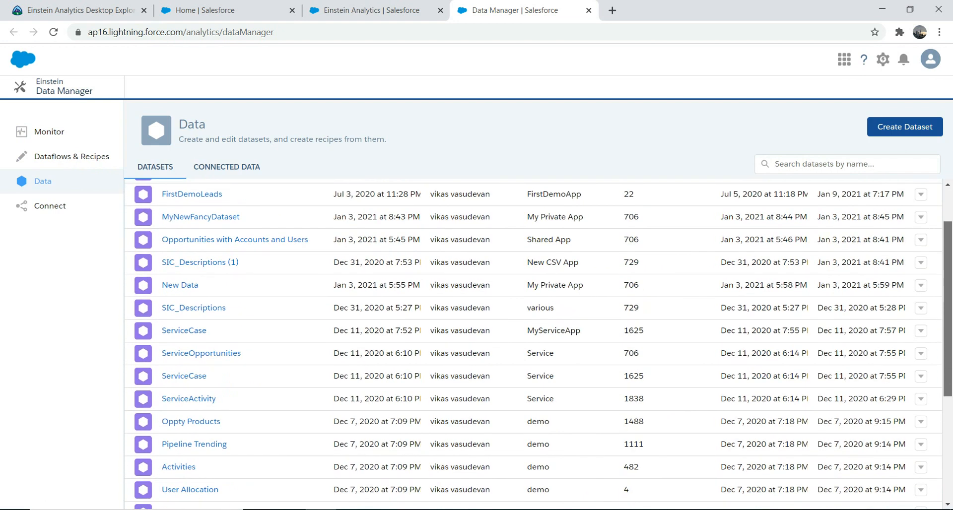
scroll(534, 278, up, 2)
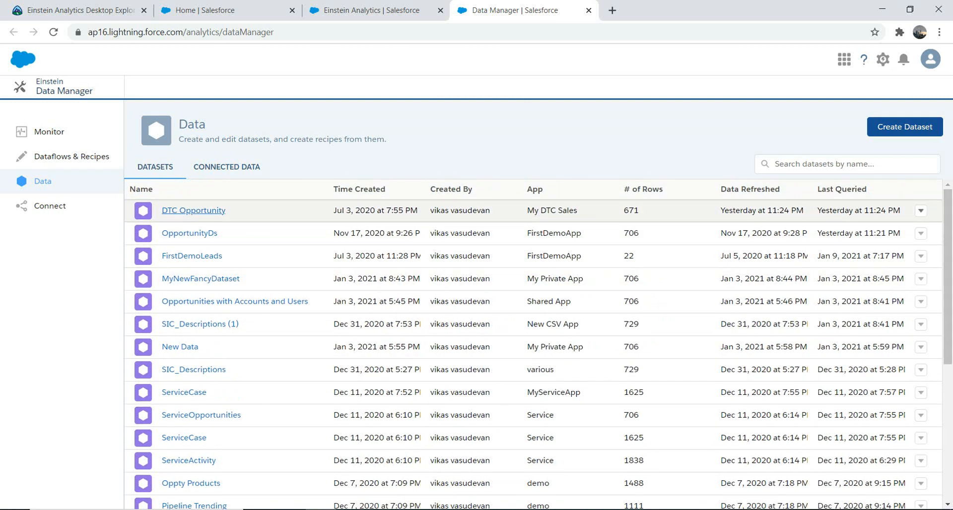
click(193, 210)
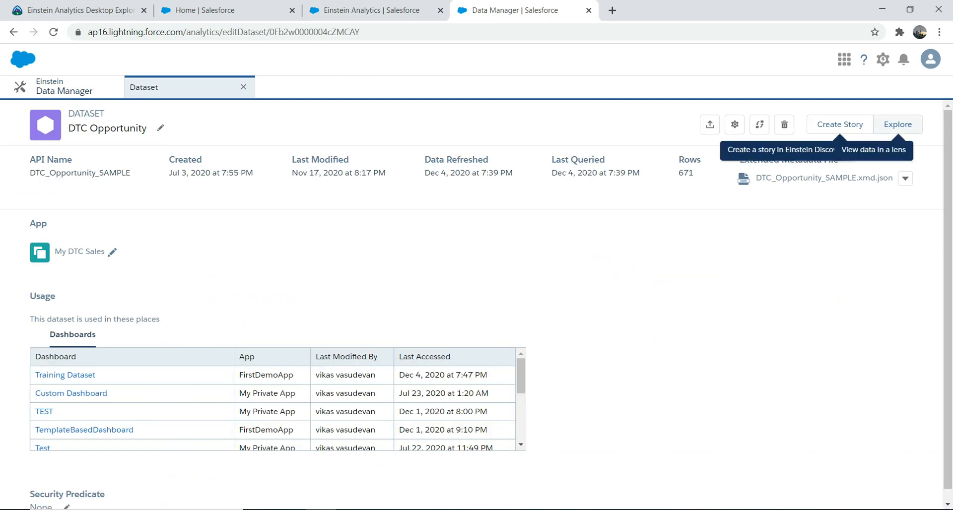
click(898, 124)
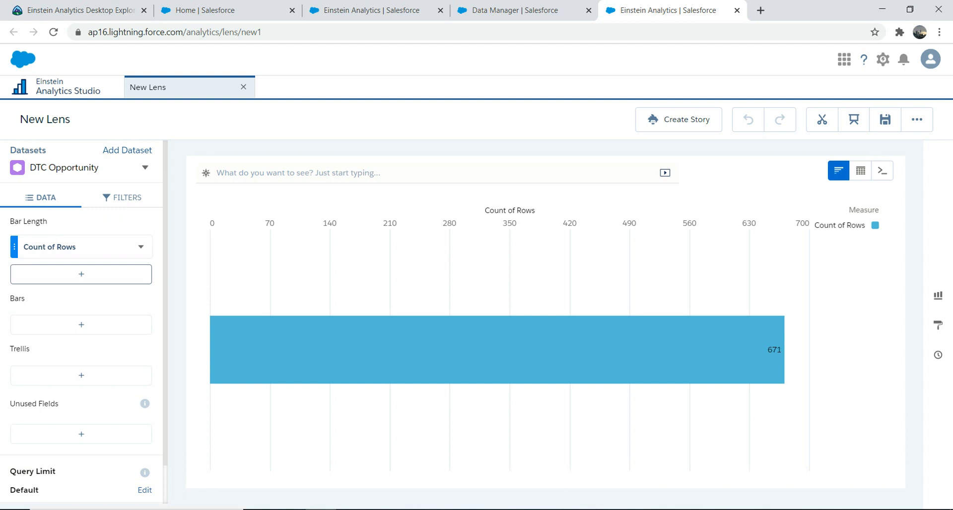
Add Sum of Amount as a bar length measure and delete the Count of Rows measure.
click(81, 274)
click(265, 376)
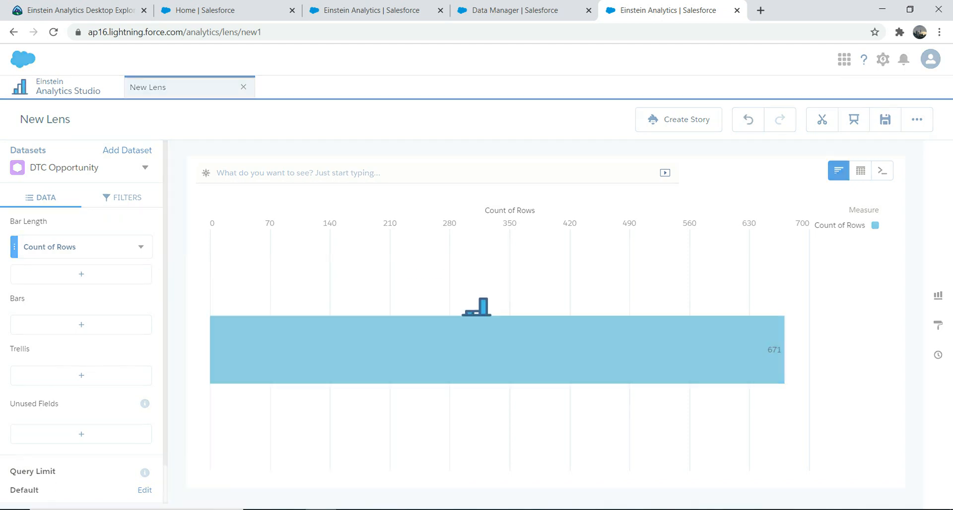
click(141, 247)
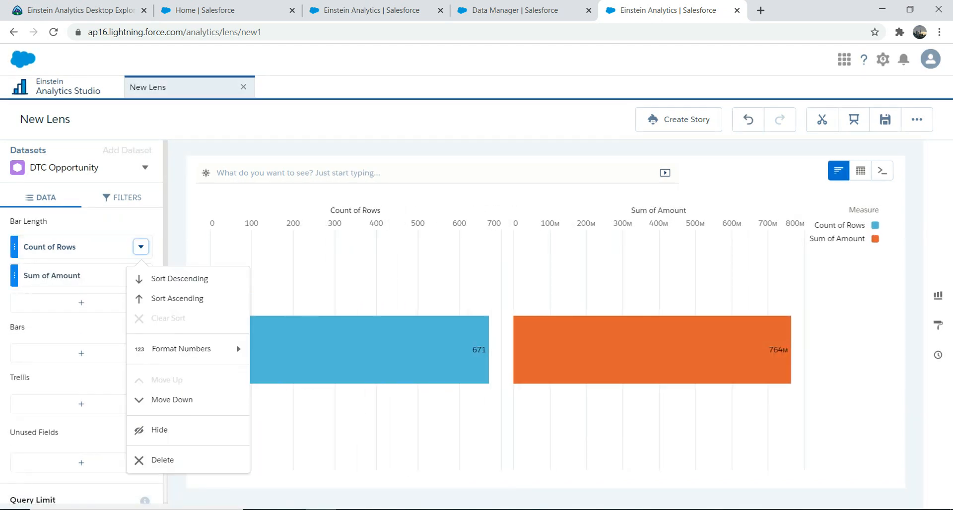
click(155, 461)
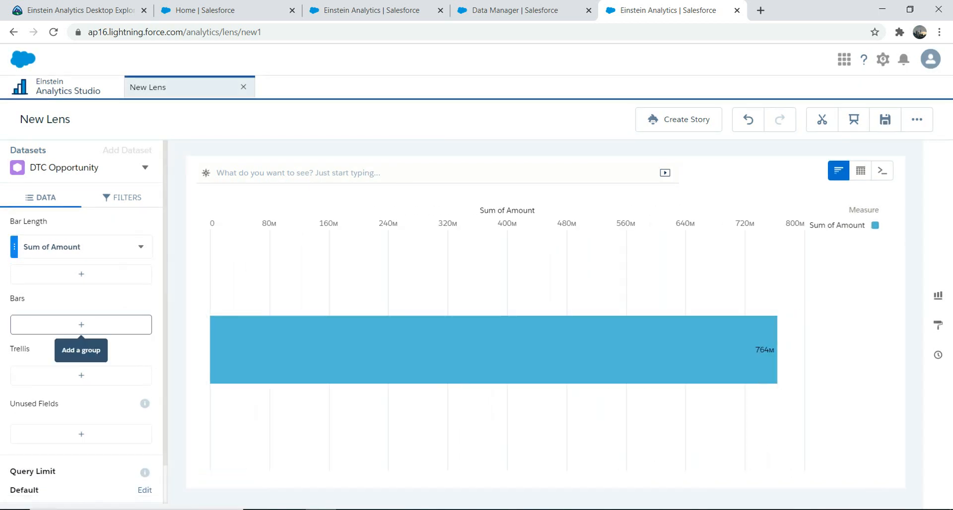
Group the bars by Account Type and view the Customer and Partner amounts.
click(82, 325)
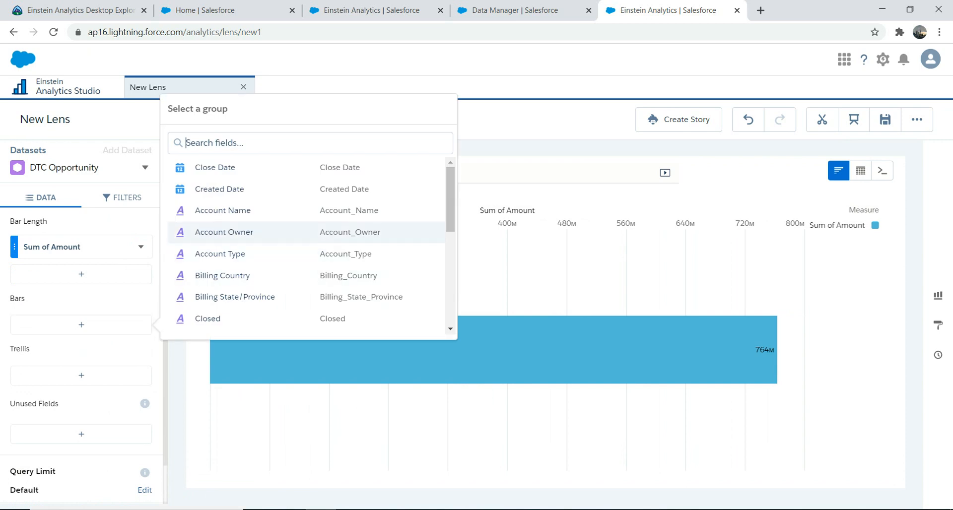
scroll(307, 244, down, 2)
scroll(307, 243, down, 2)
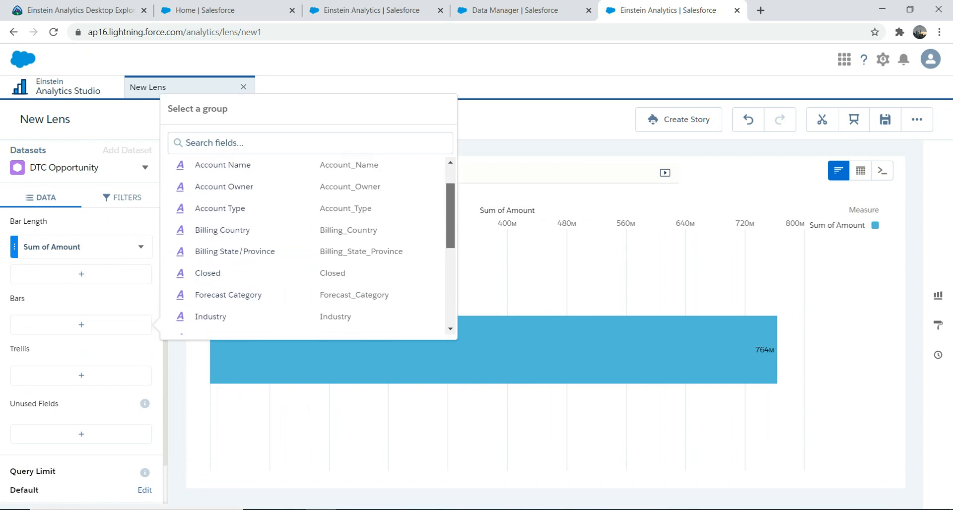
click(220, 187)
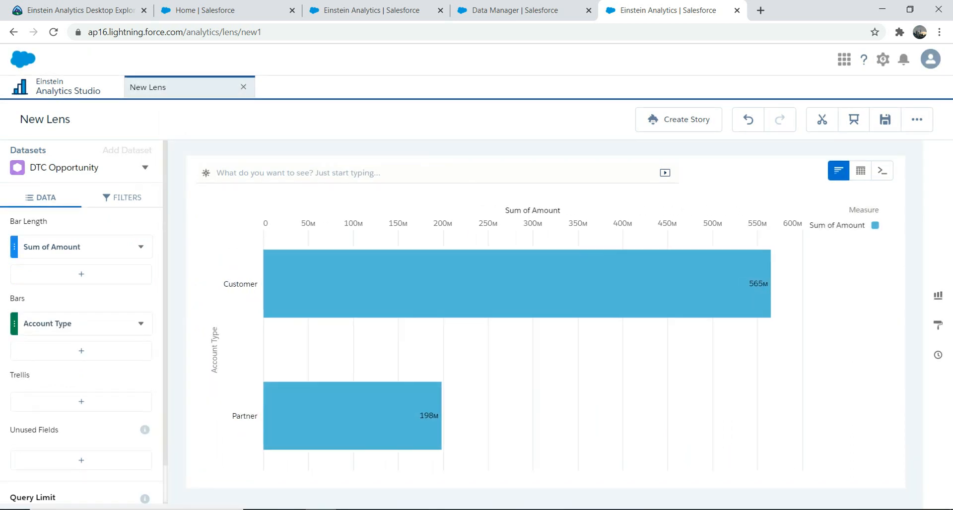
mouse_move(387, 285)
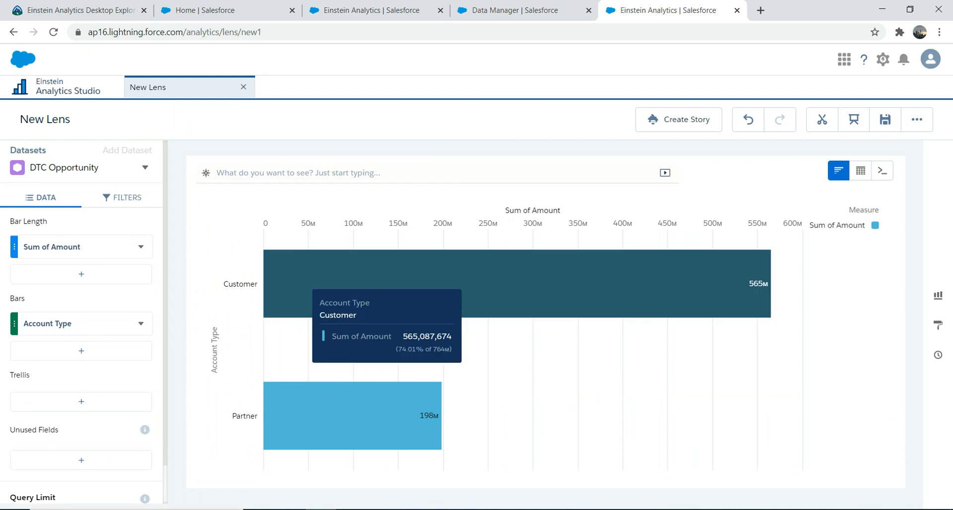
mouse_move(387, 415)
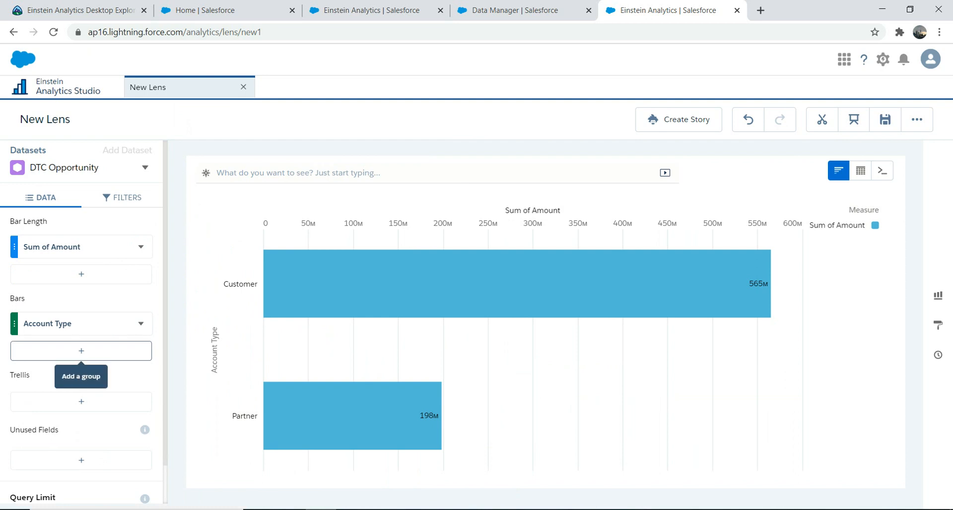
Add Opportunity Type as a bar grouping and delete the Account Type grouping.
click(81, 351)
scroll(248, 223, down, 2)
scroll(307, 268, down, 6)
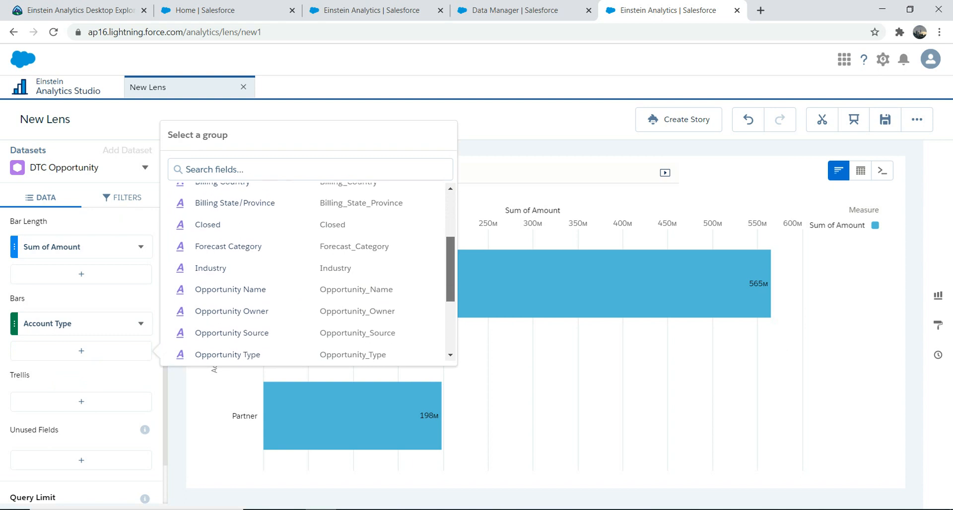
scroll(305, 271, down, 2)
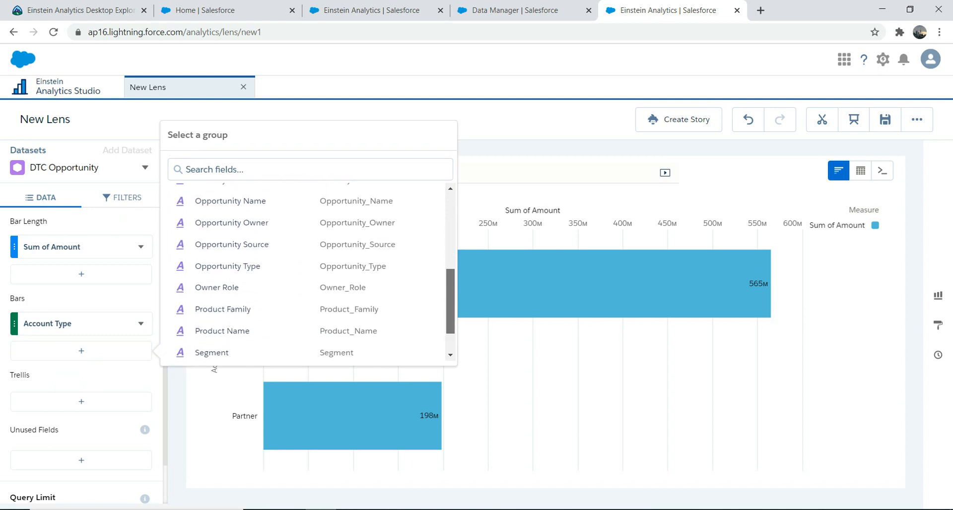
click(227, 265)
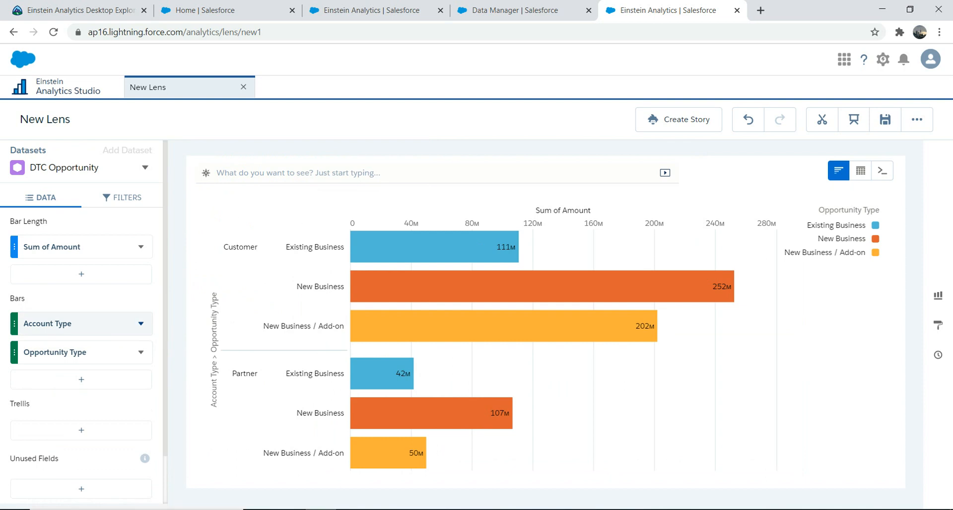
click(141, 324)
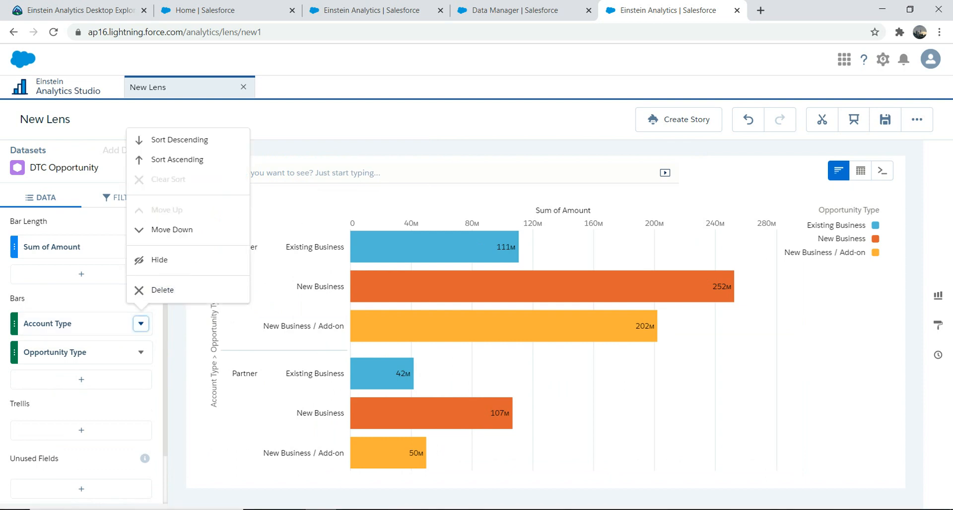
click(162, 289)
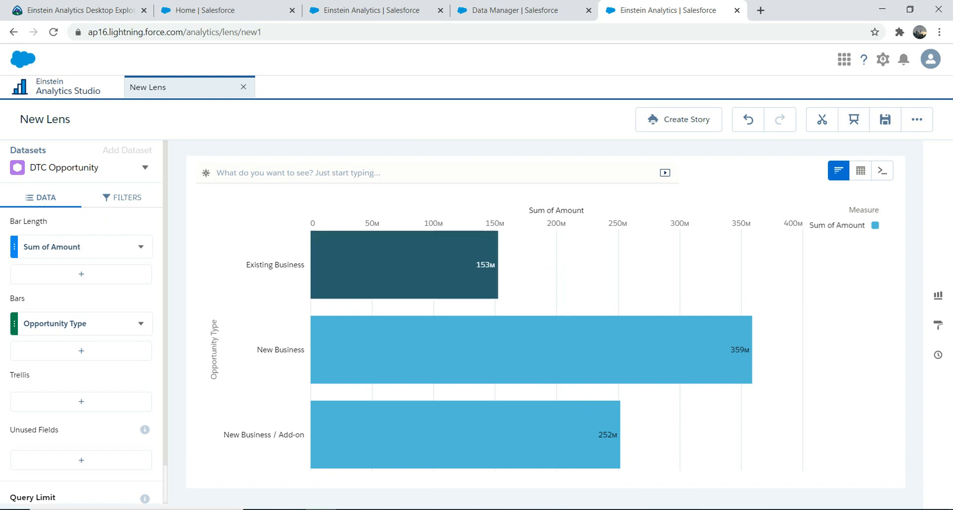
Select the Existing Business bar and drill into it by Account Owner.
mouse_move(484, 244)
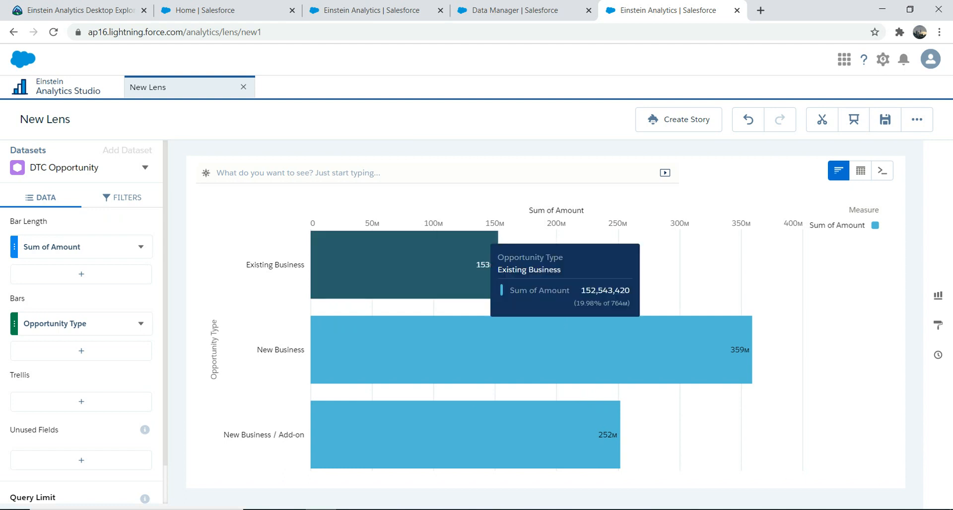
click(484, 248)
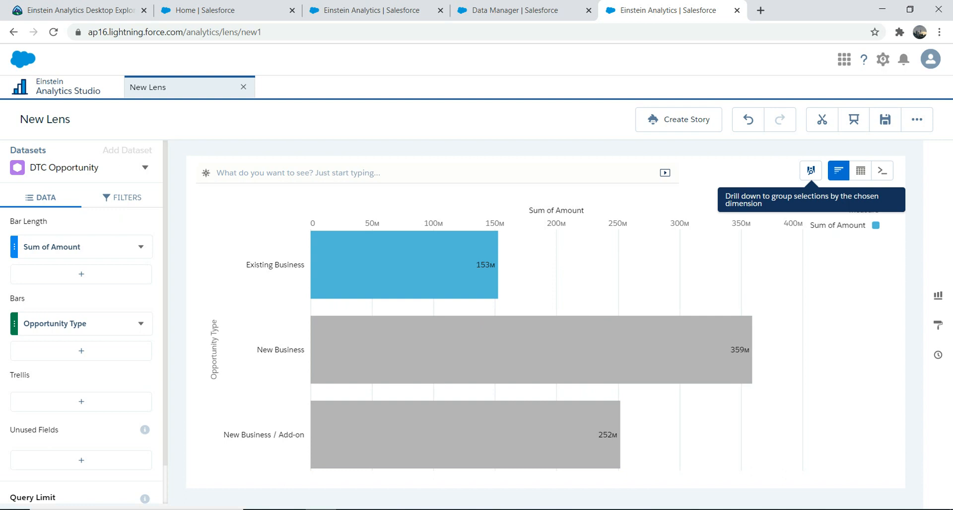
click(810, 170)
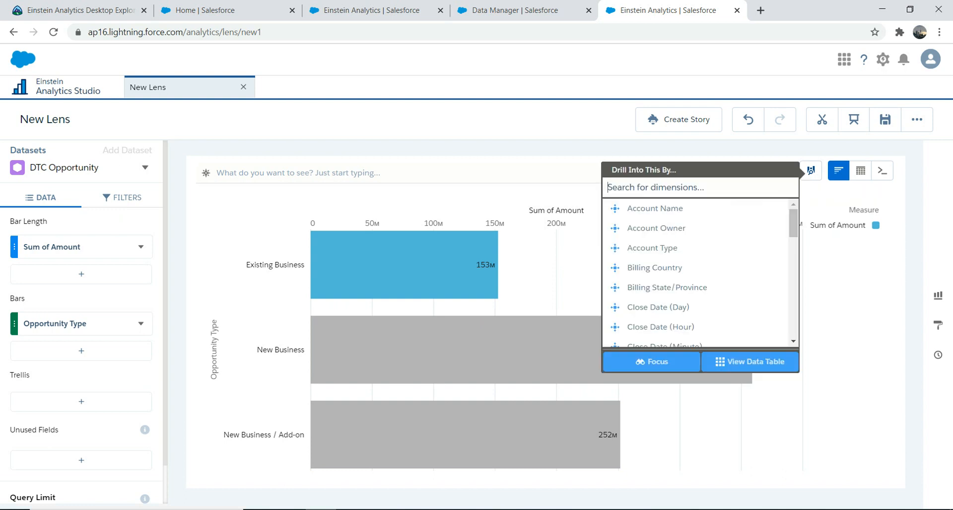
click(656, 228)
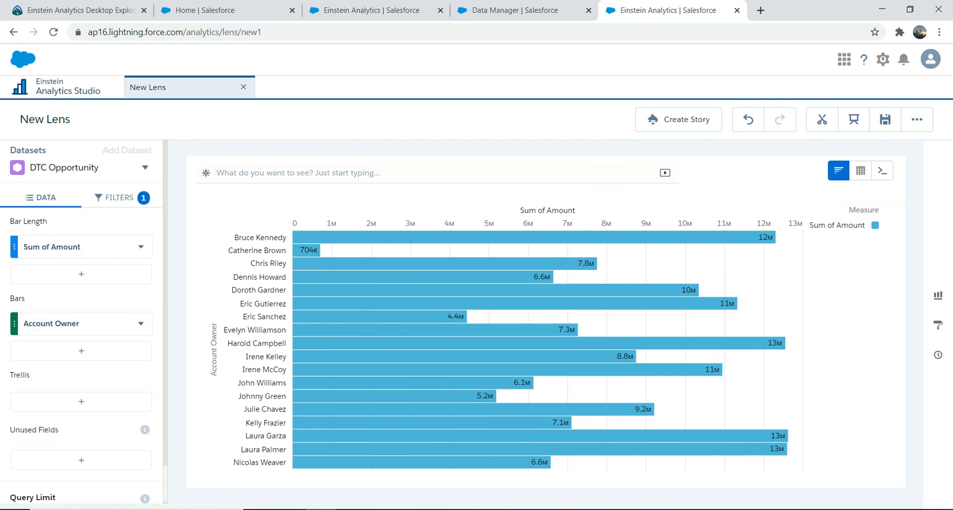
Delete the Account Owner grouping from the bars and add it back.
click(141, 324)
click(162, 290)
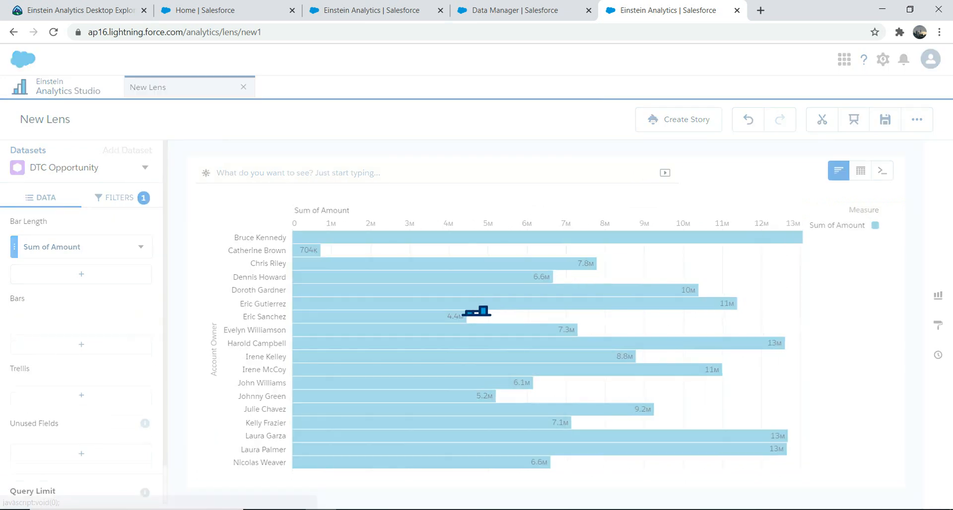
click(81, 325)
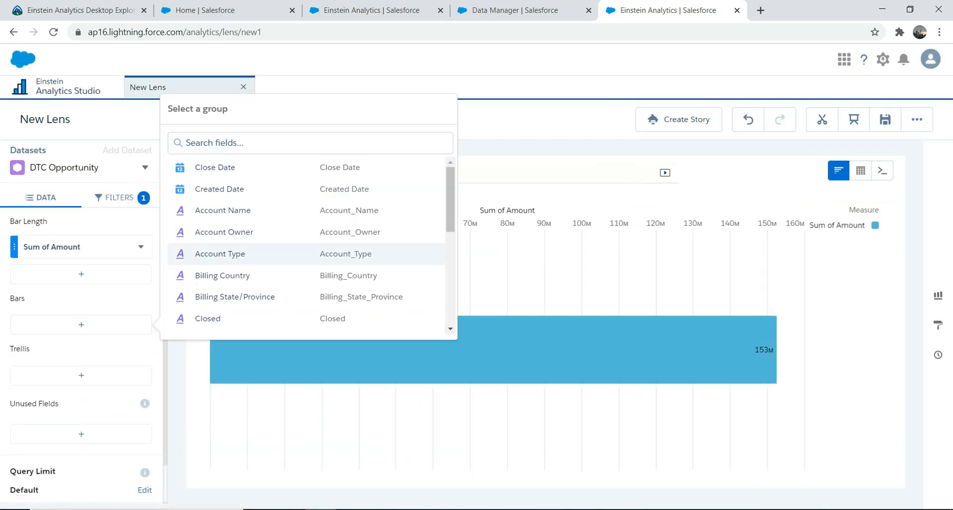
click(224, 232)
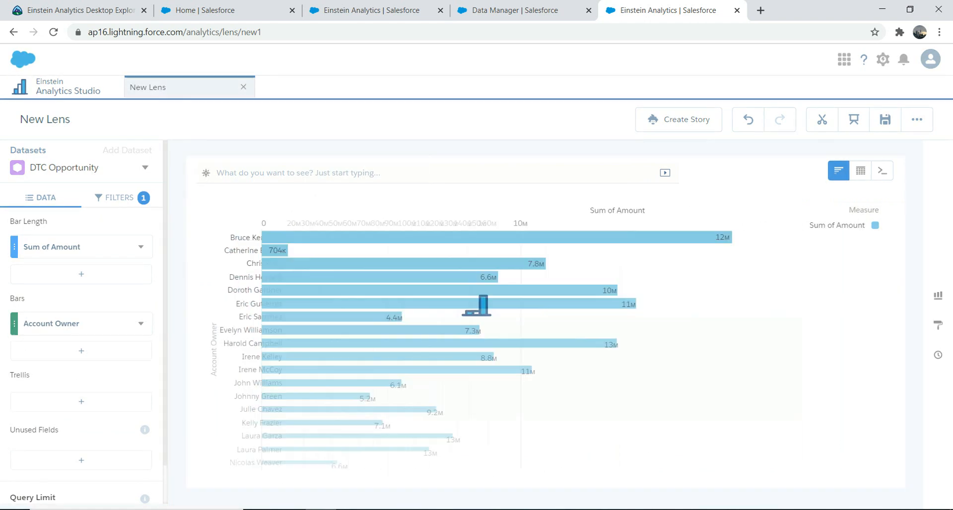
mouse_move(342, 303)
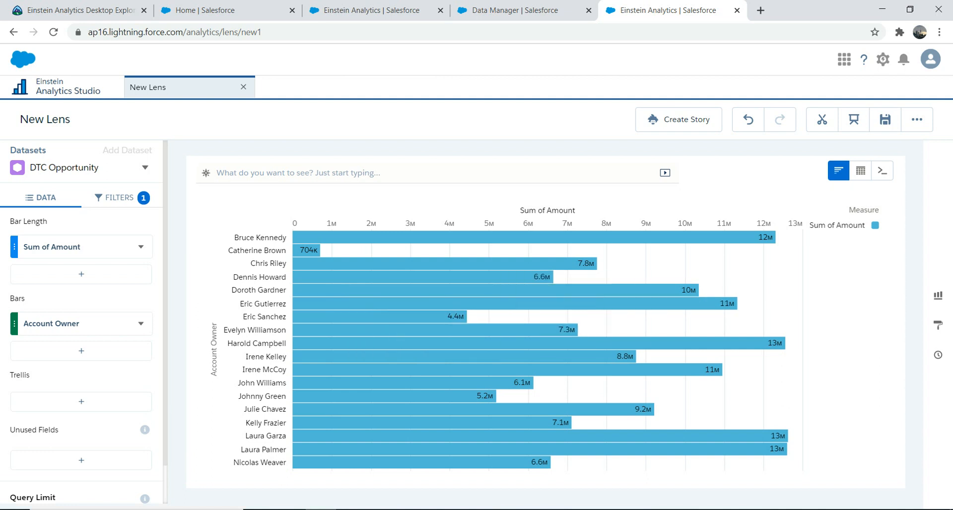
scroll(144, 456, down, 2)
mouse_move(145, 456)
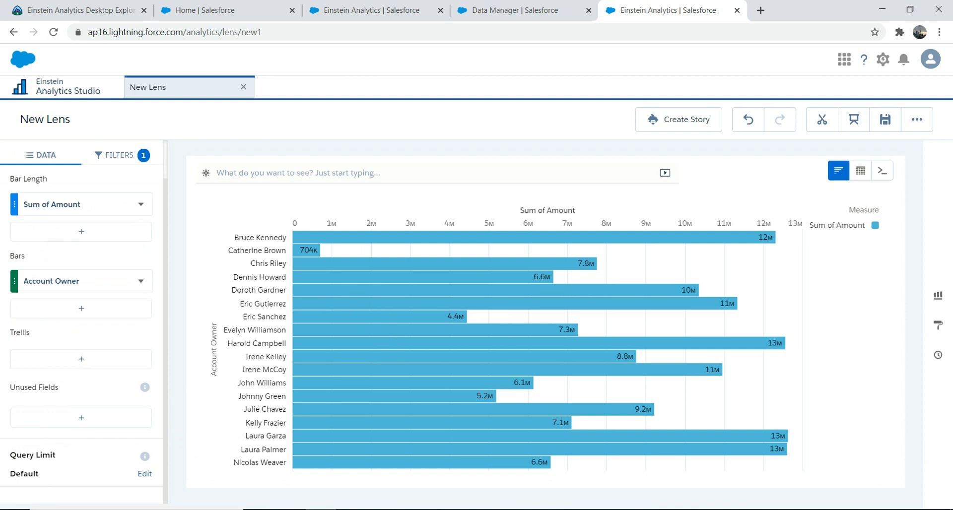
Set the lens's query results limit to 1.
click(144, 473)
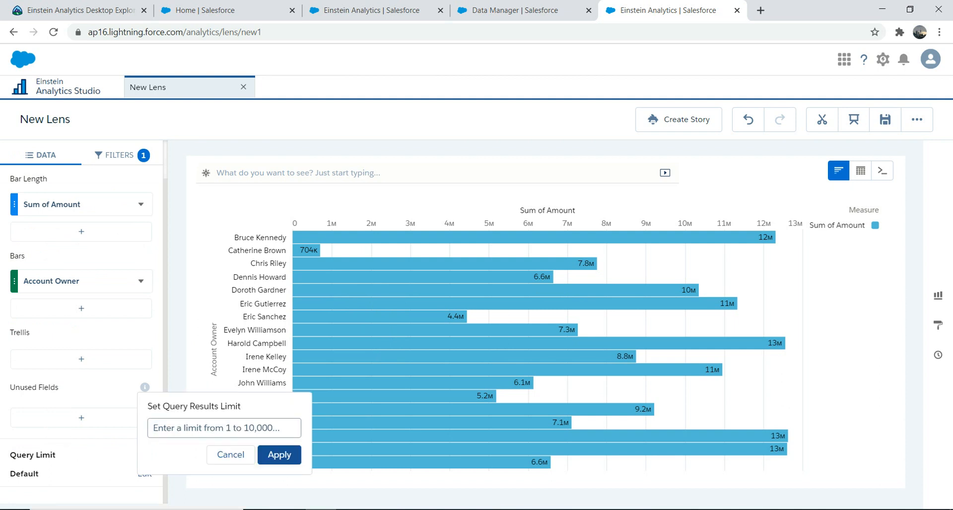
text(1)
key(Return)
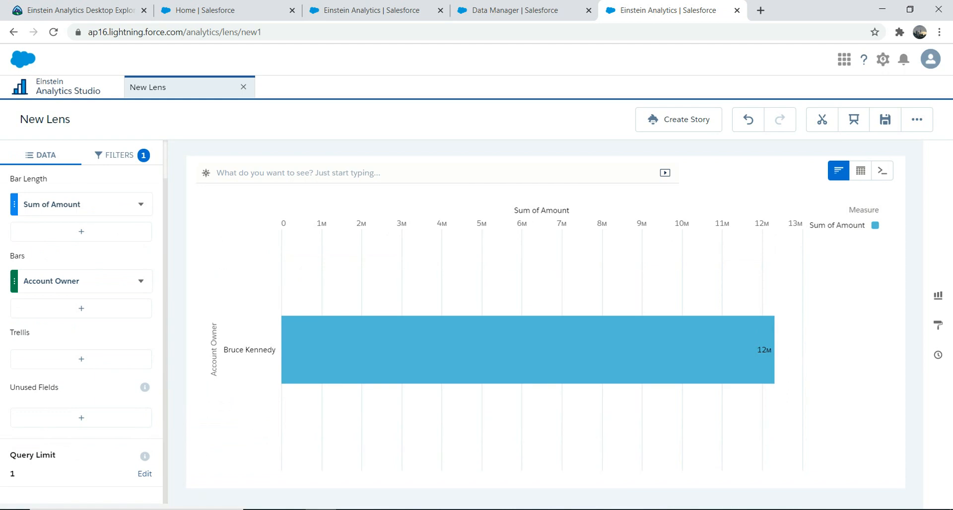
Examine the SAQL query behind the lens and return to chart mode.
mouse_move(412, 335)
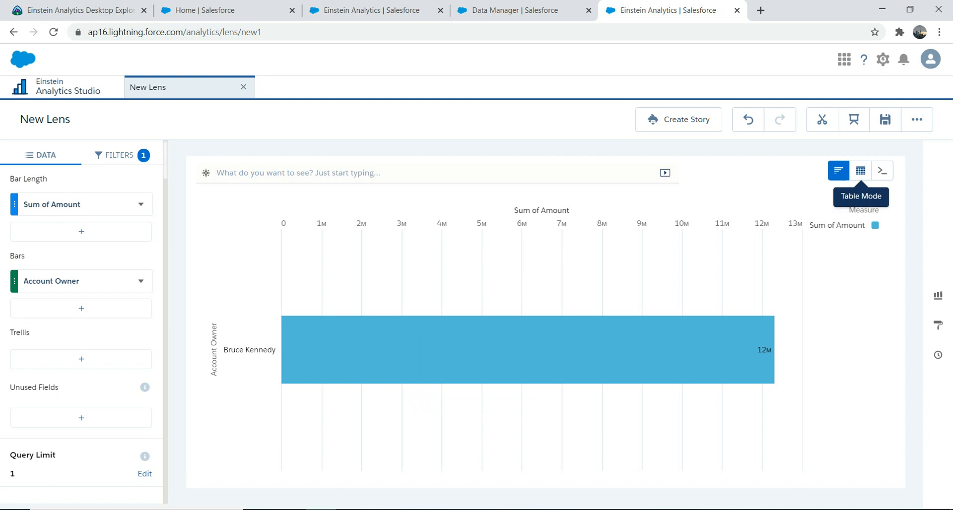
click(882, 170)
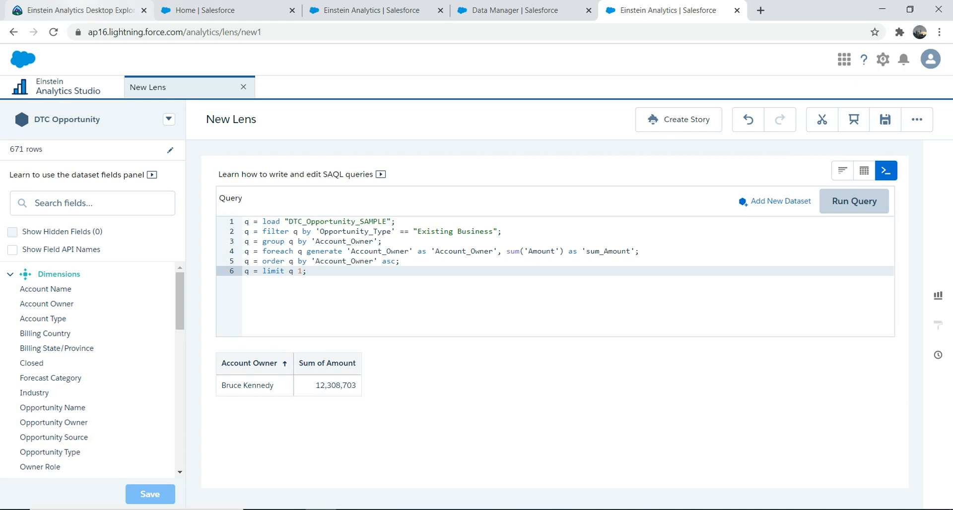
click(80, 10)
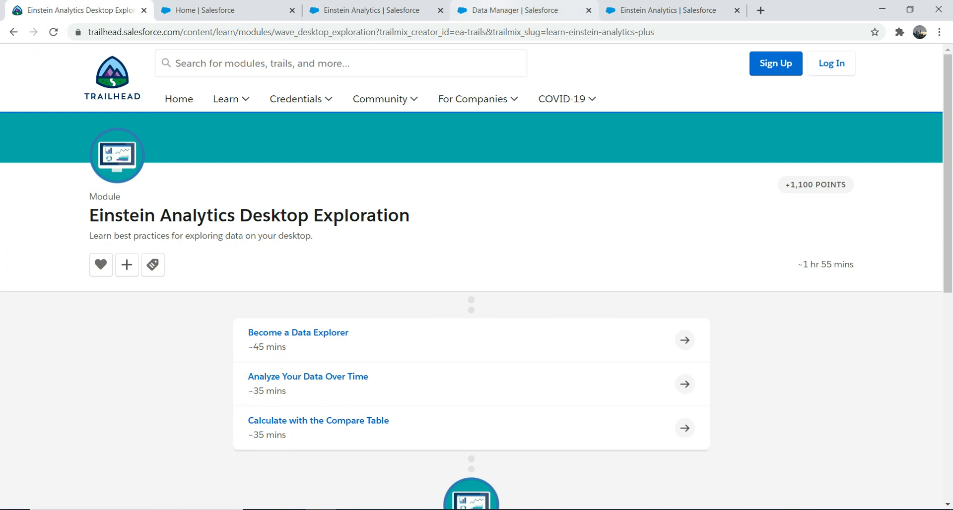
click(514, 10)
key(ctrl+Tab)
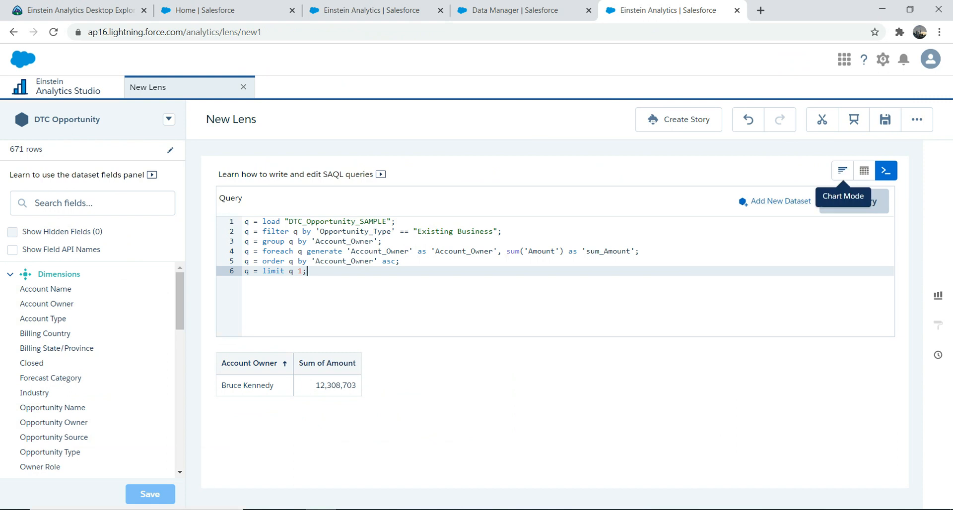
click(843, 170)
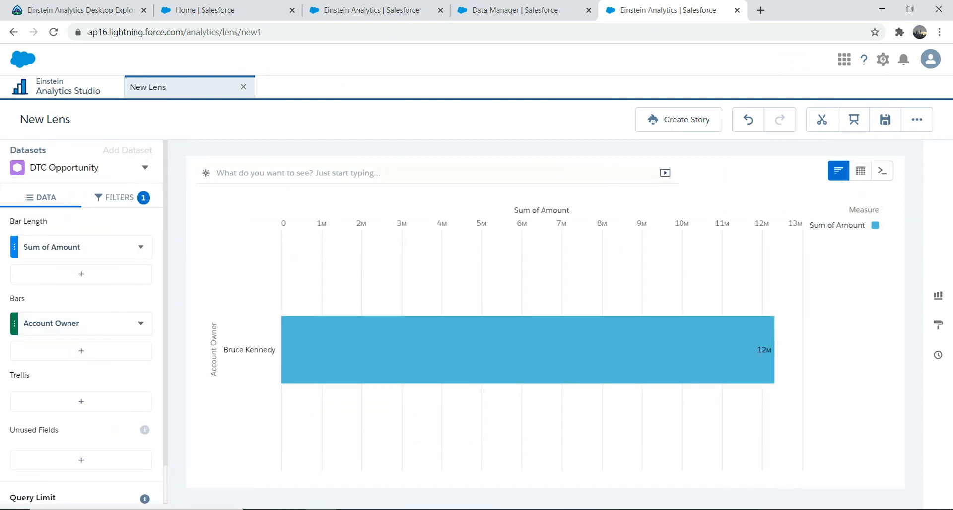
Try to clear the query results limit by applying an empty value.
scroll(144, 486, down, 1)
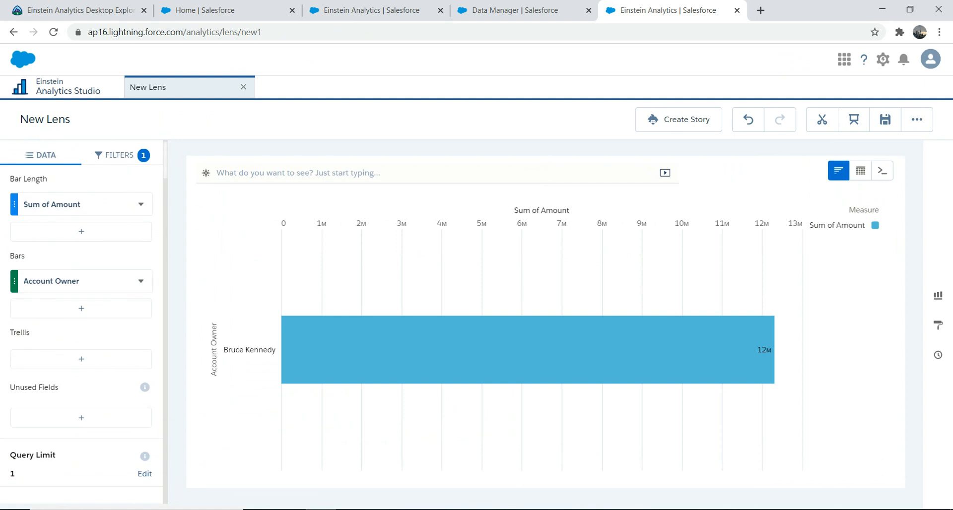
click(144, 474)
key(BackSpace)
key(Tab)
key(Tab)
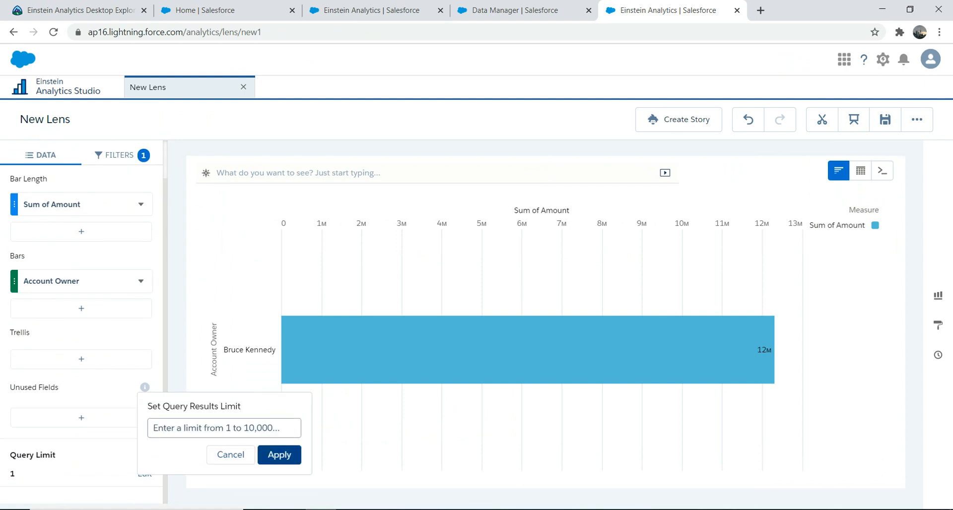
key(Return)
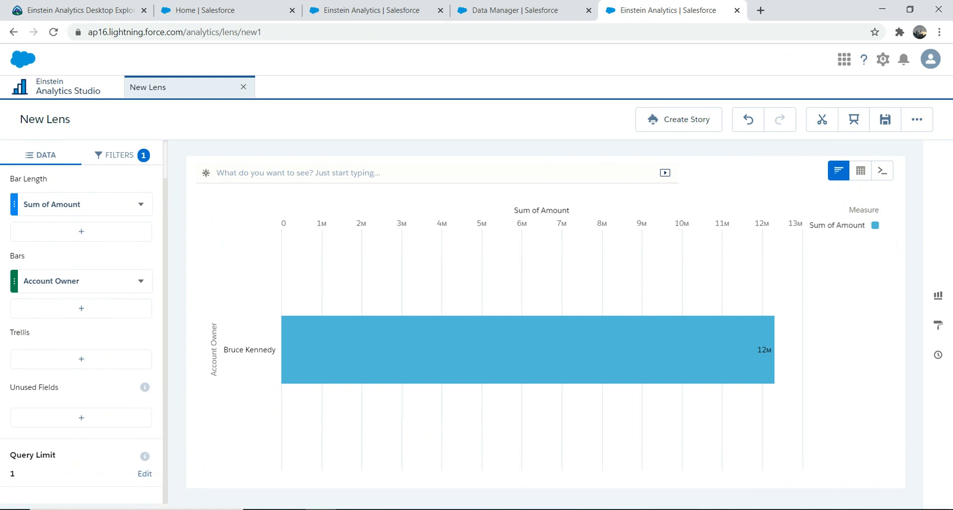
key(Return)
key(Tab)
key(Tab)
key(Return)
Set the query results limit to 1000 and apply it.
key(Return)
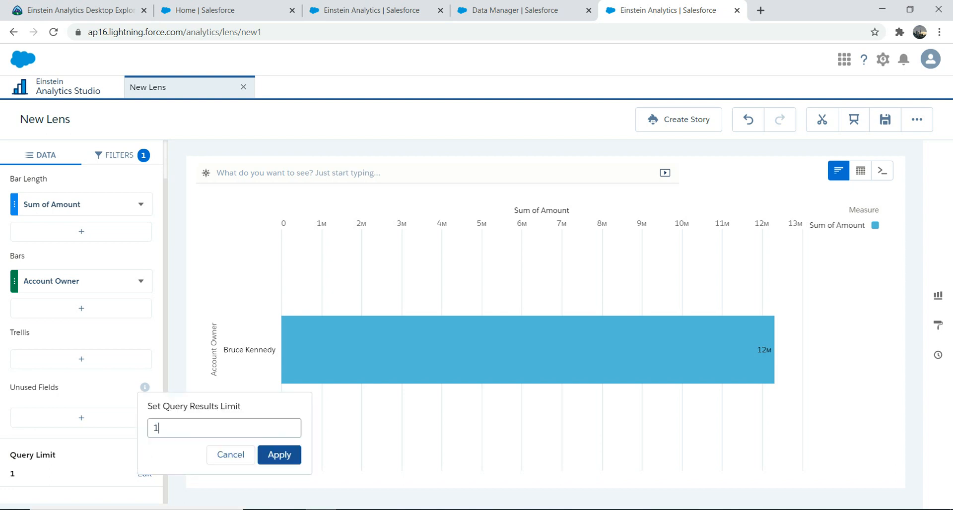
text(00000)
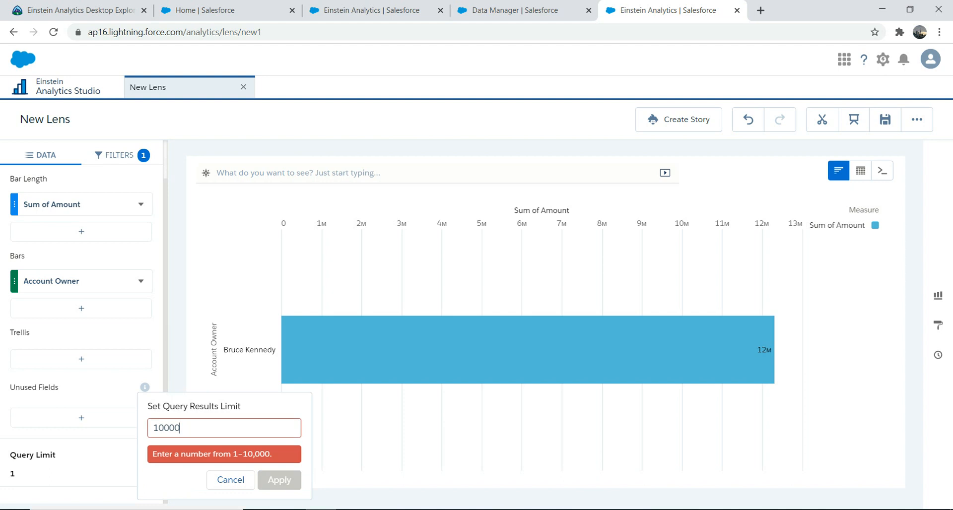
key(BackSpace)
key(BackSpace)
key(Tab)
key(Tab)
key(Return)
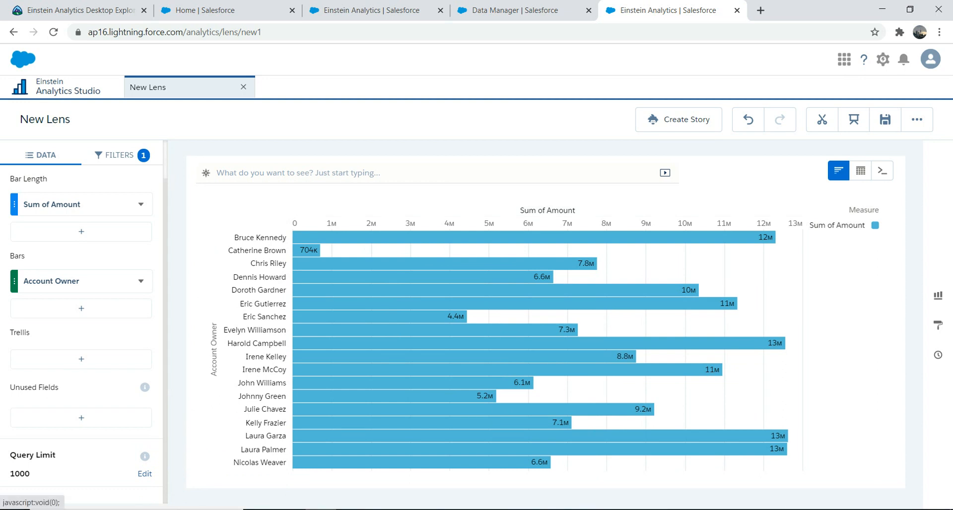
click(118, 155)
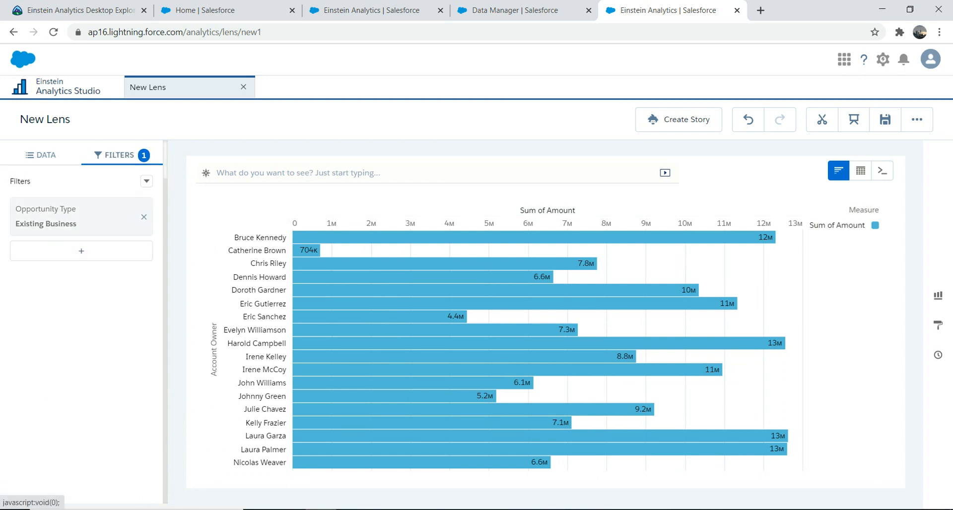
click(144, 217)
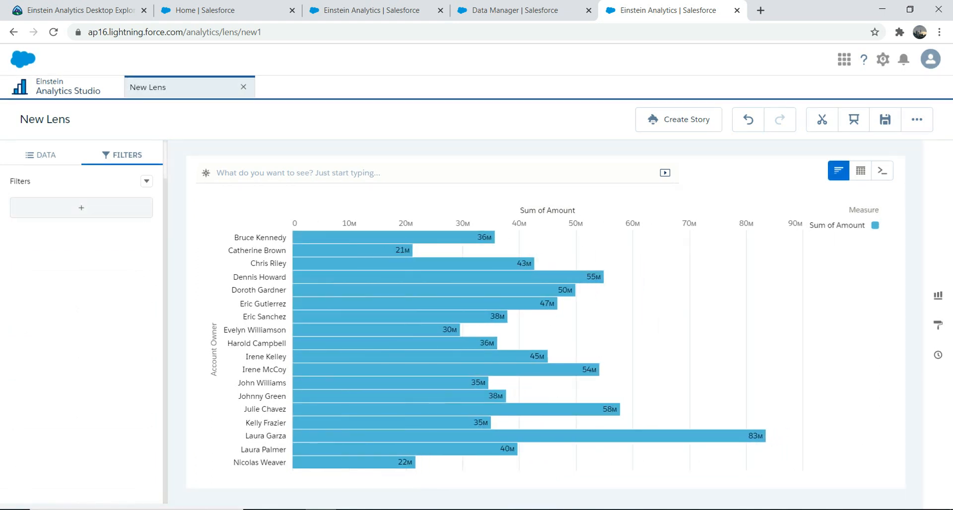
click(81, 207)
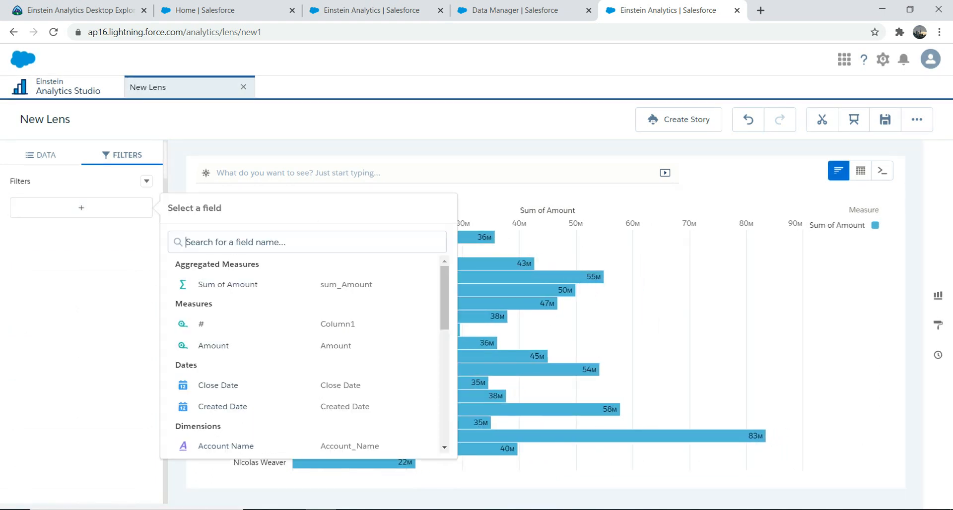
click(227, 284)
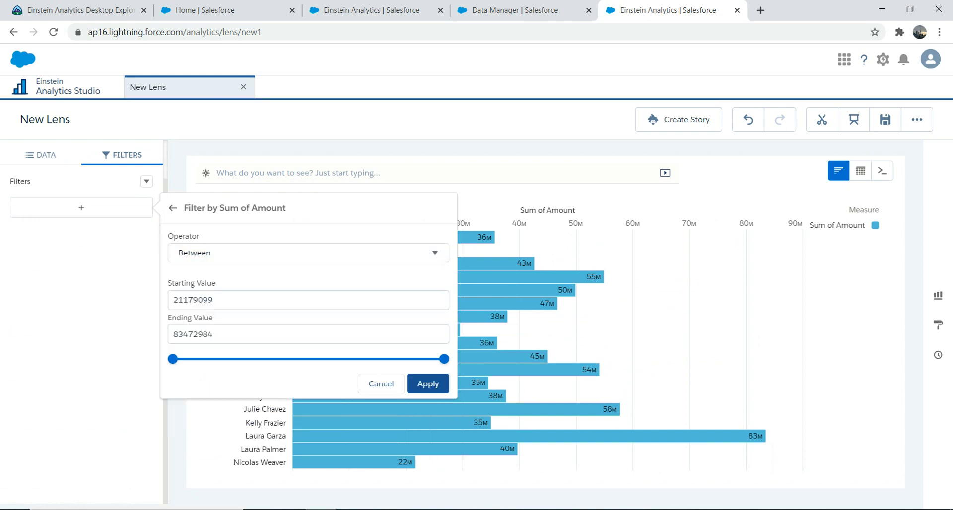
click(308, 253)
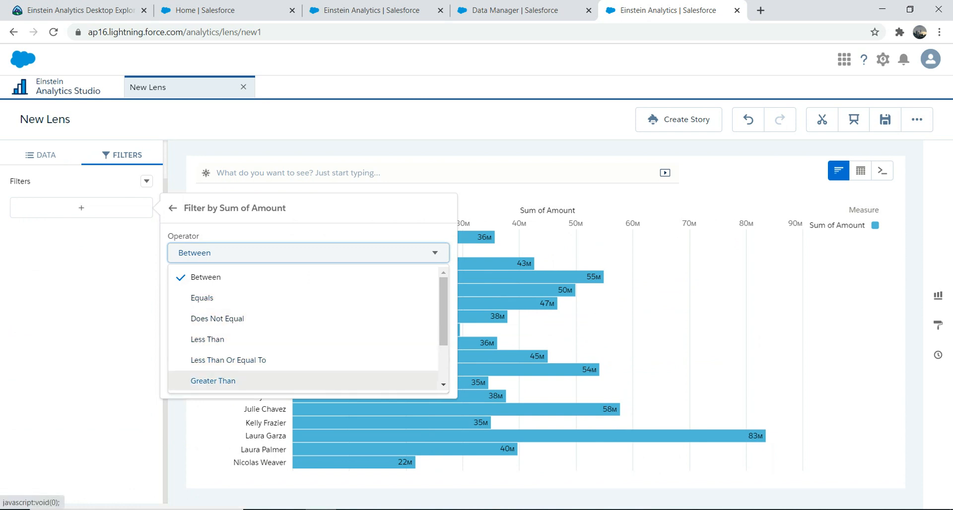
click(213, 380)
double_click(193, 286)
text(100000000000)
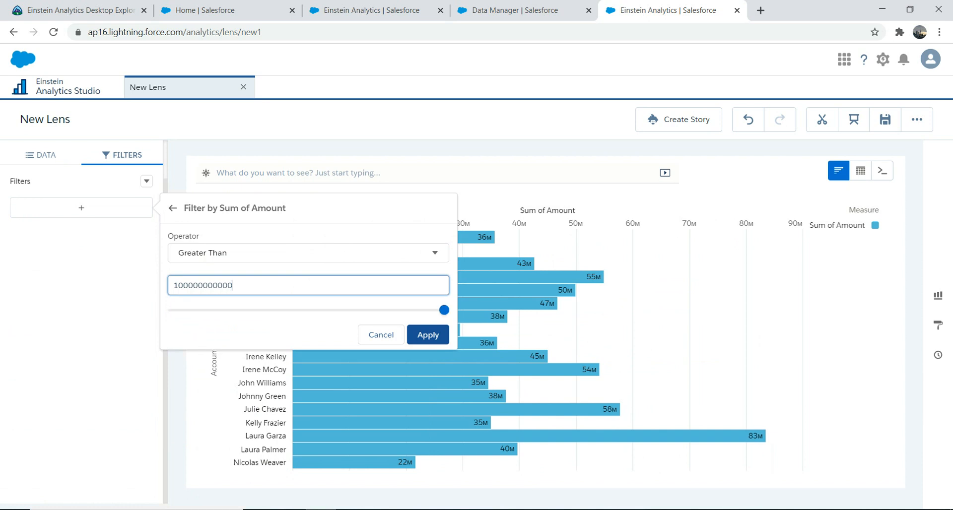
click(427, 335)
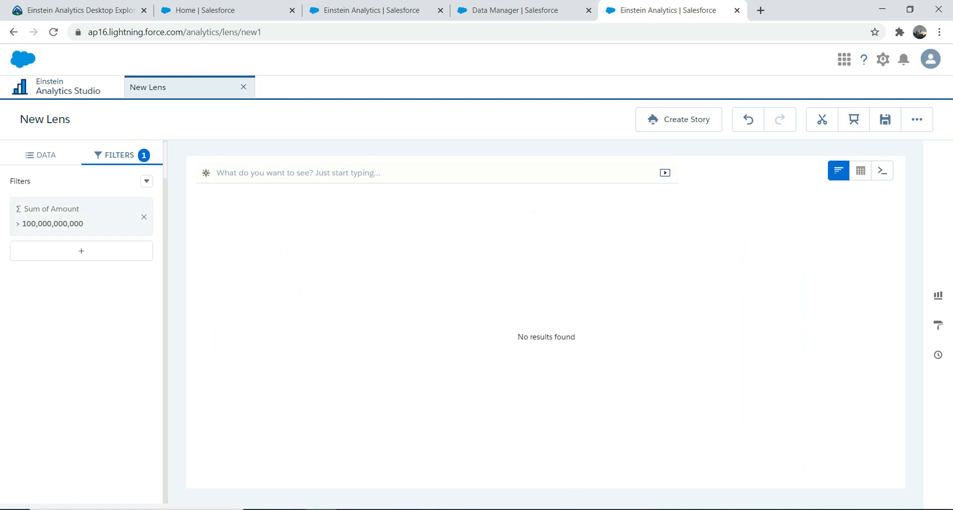
Lower the Sum of Amount filter's threshold to 100000 and apply it.
click(79, 216)
click(218, 294)
key(BackSpace)
key(BackSpace)
key(BackSpace)
key(BackSpace)
key(BackSpace)
key(BackSpace)
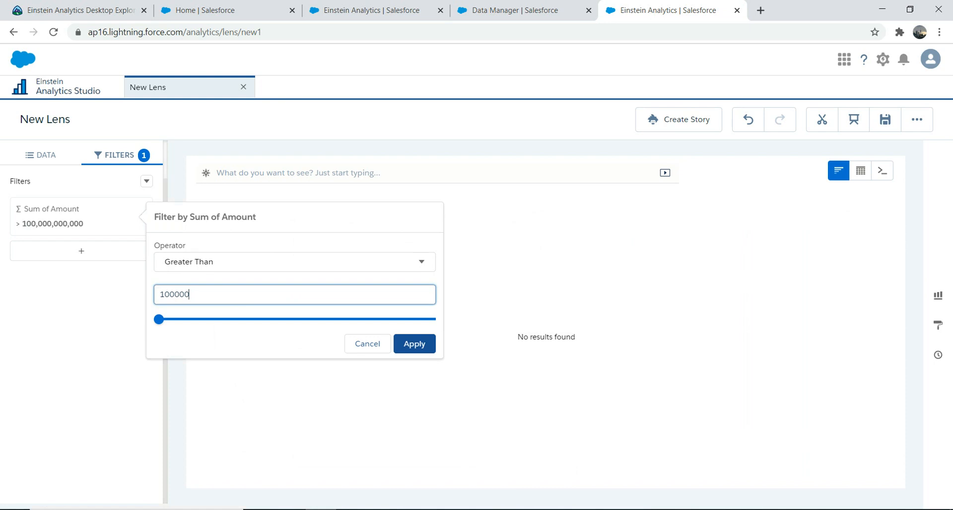
click(414, 344)
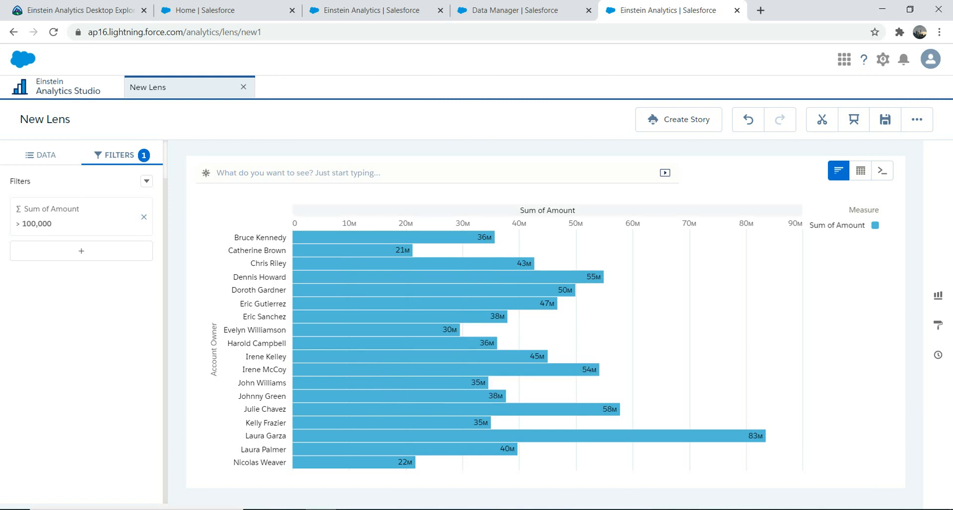
View the data as a Values Table and as a Compare Table, returning to chart mode after each.
click(861, 171)
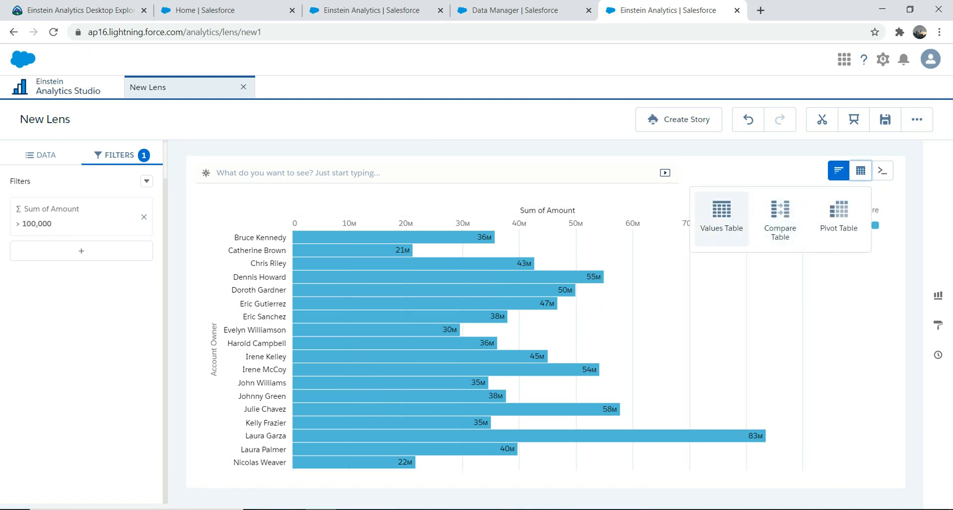
click(721, 216)
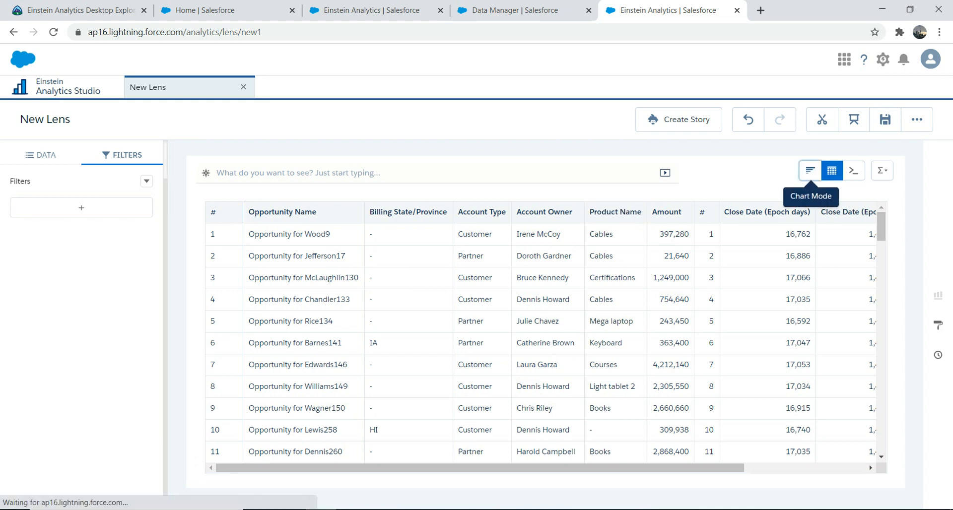
click(810, 170)
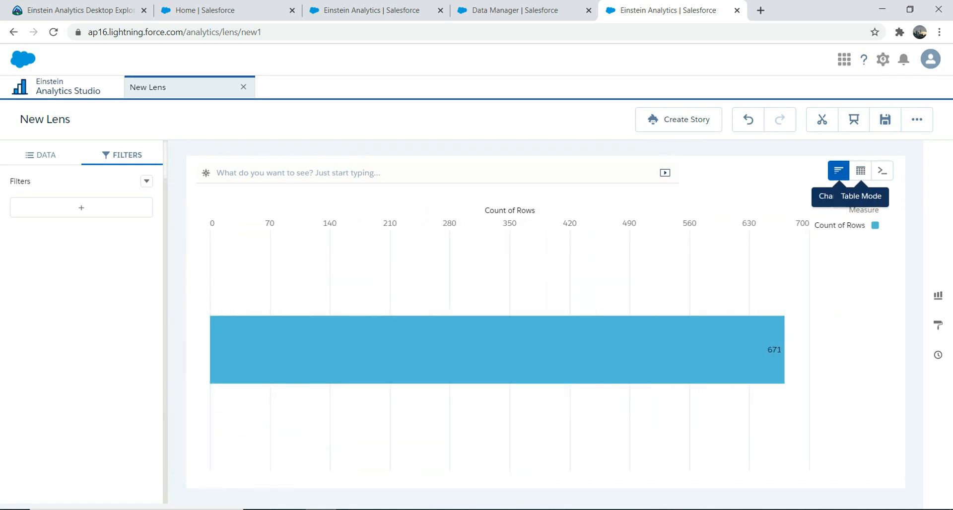
mouse_move(861, 170)
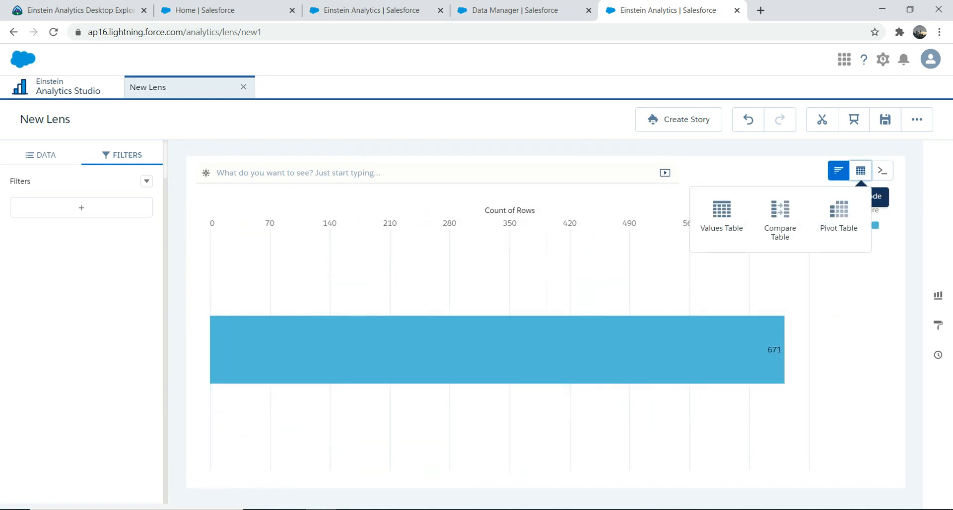
click(779, 211)
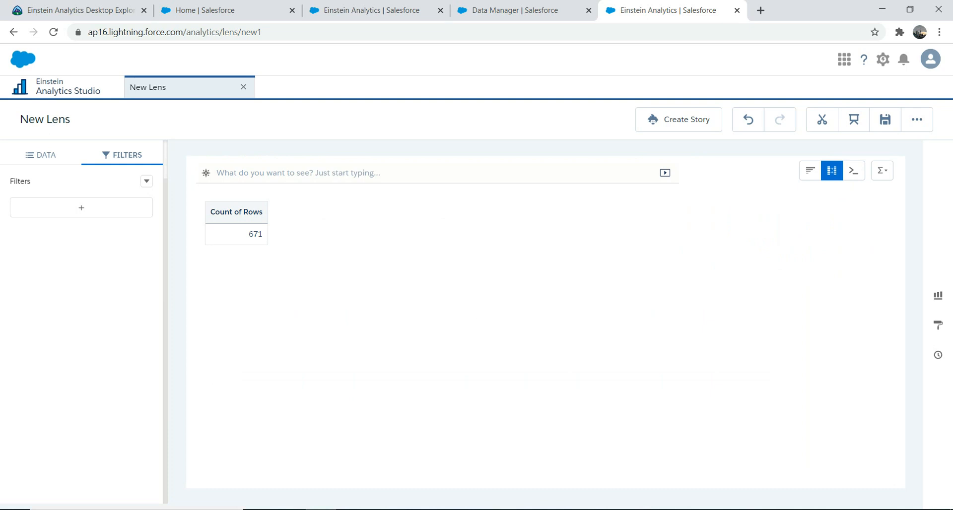
click(810, 170)
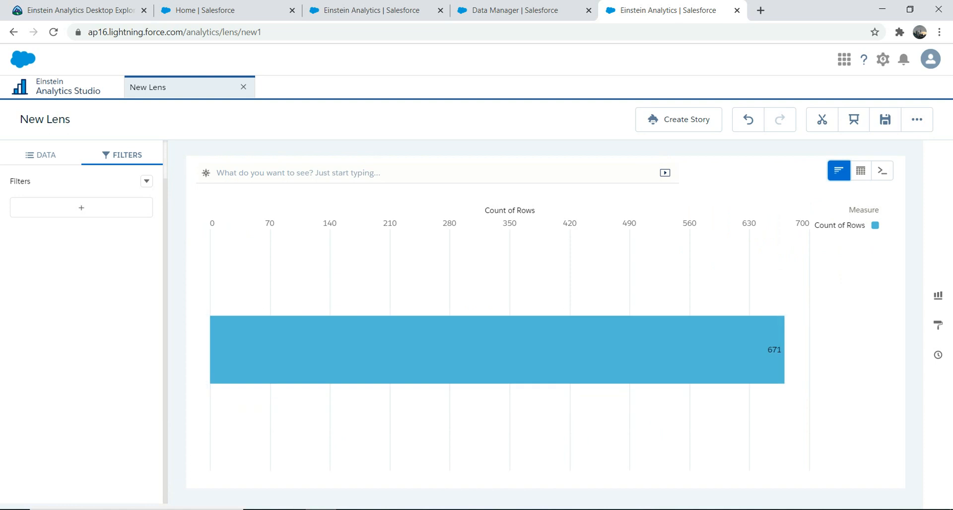
Group the Count of Rows bars by Billing Country.
click(41, 154)
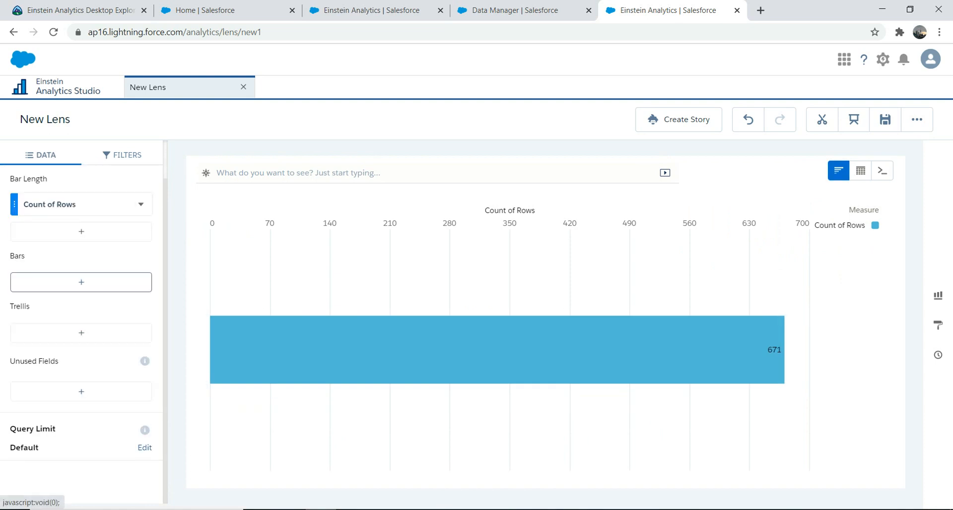
click(81, 282)
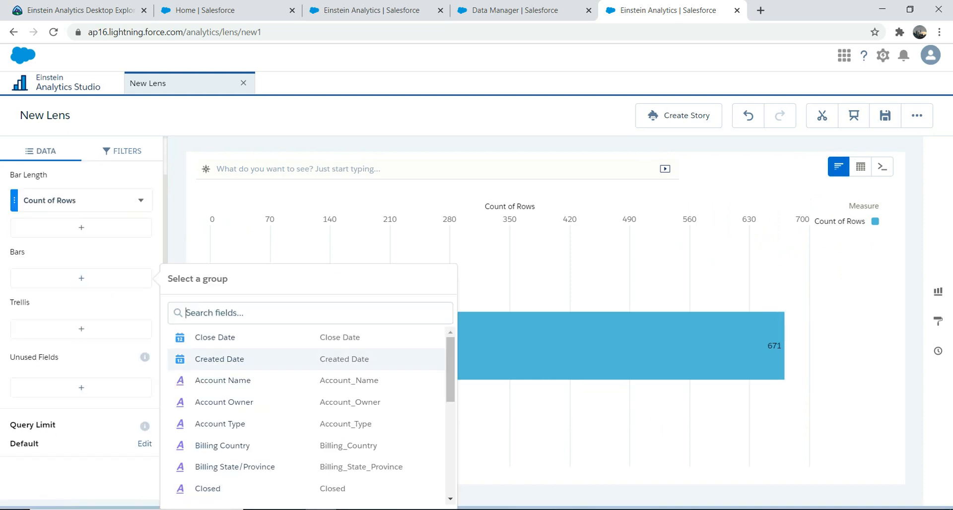
scroll(307, 415, down, 1)
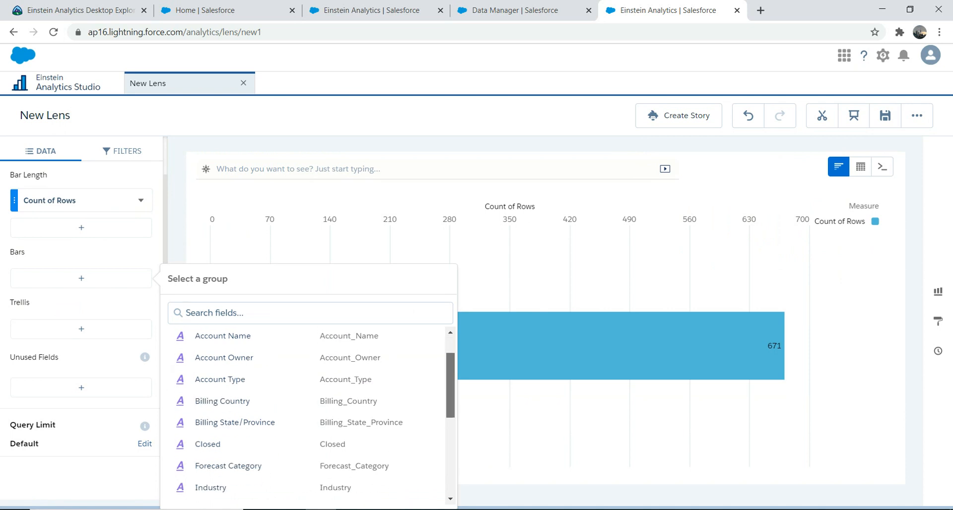
click(233, 401)
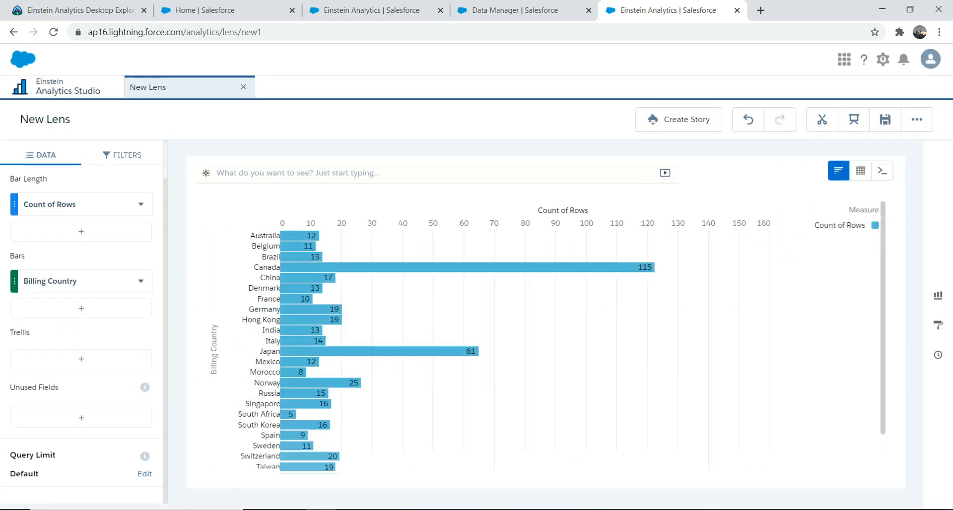
Change the Billing Country chart's type from Bar to Column.
mouse_move(301, 393)
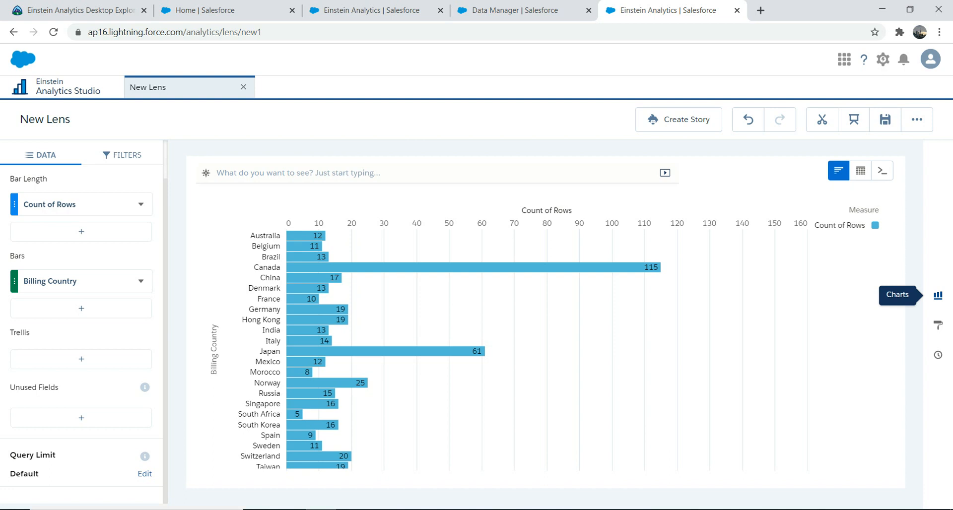
click(938, 295)
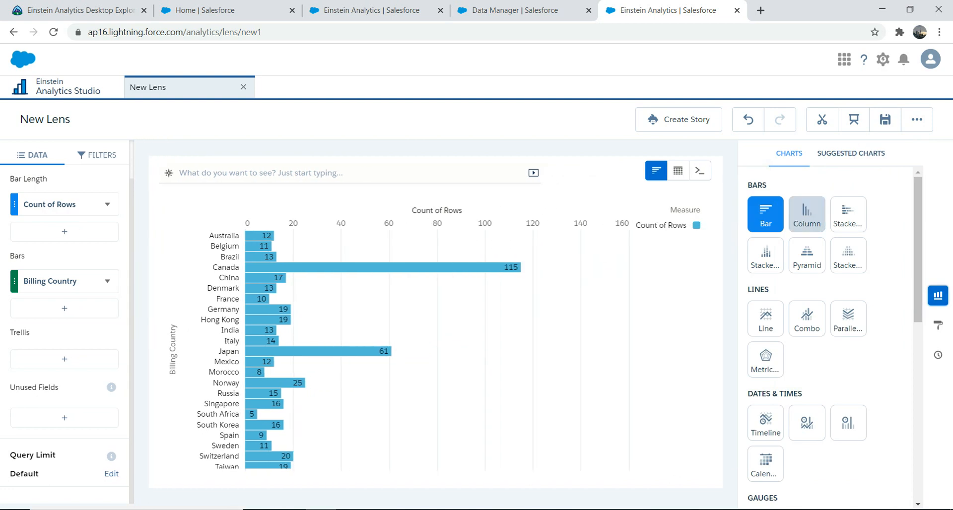
click(807, 213)
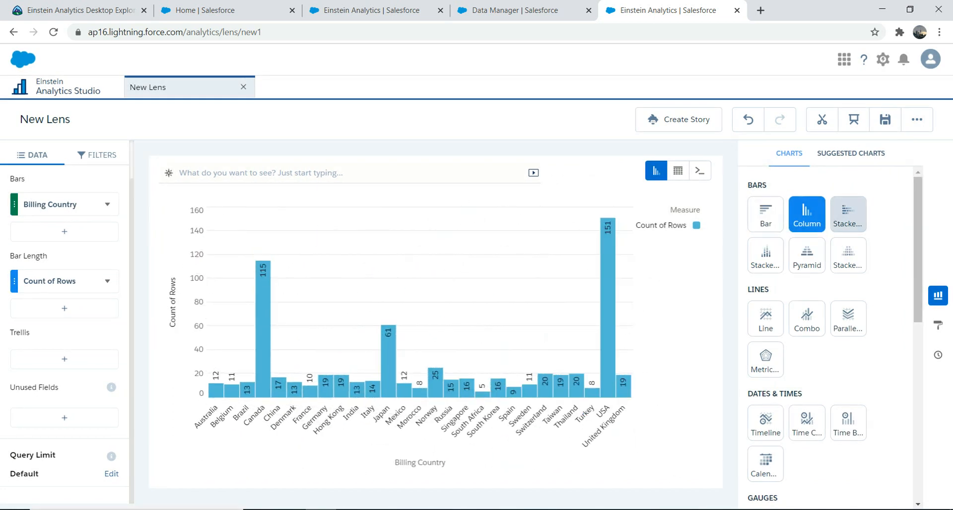
Change the Billing Country chart's type to Stacked Bar, then to the suggested shaded world map.
click(847, 213)
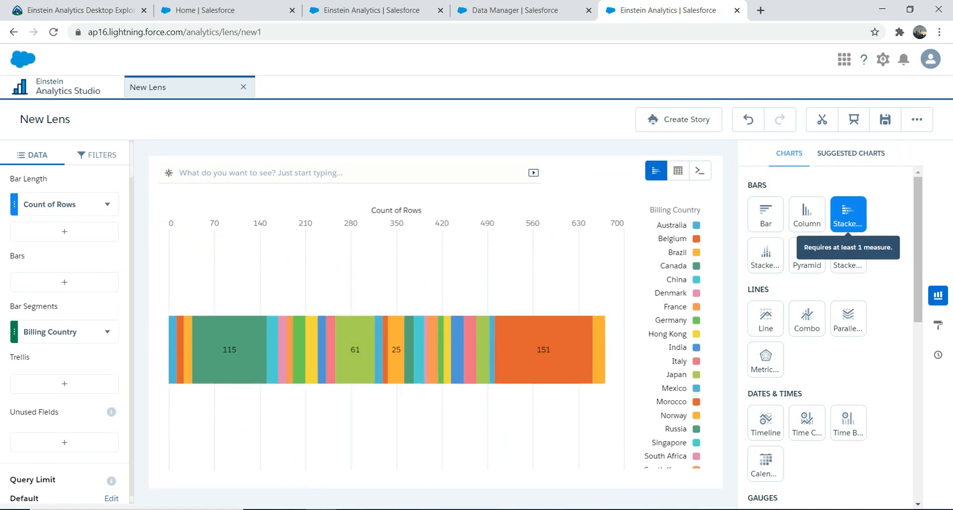
click(851, 152)
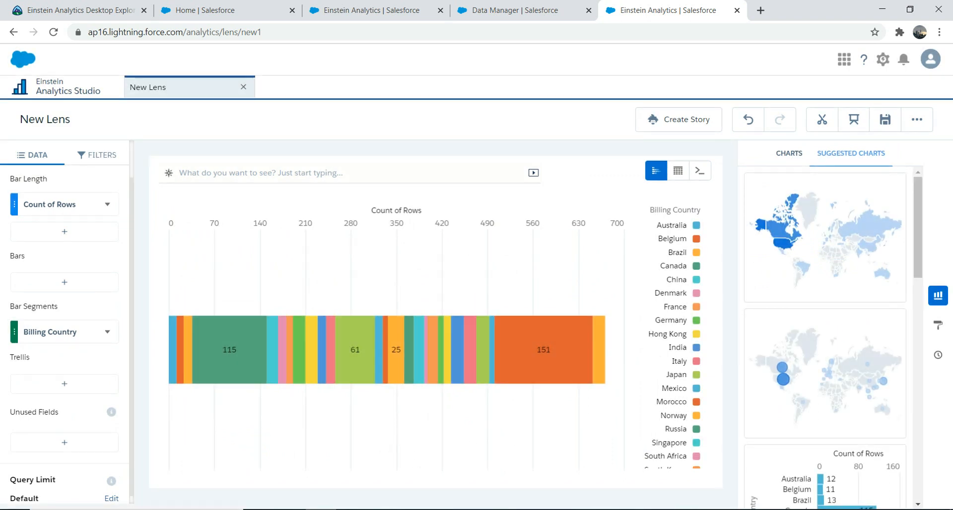
click(825, 237)
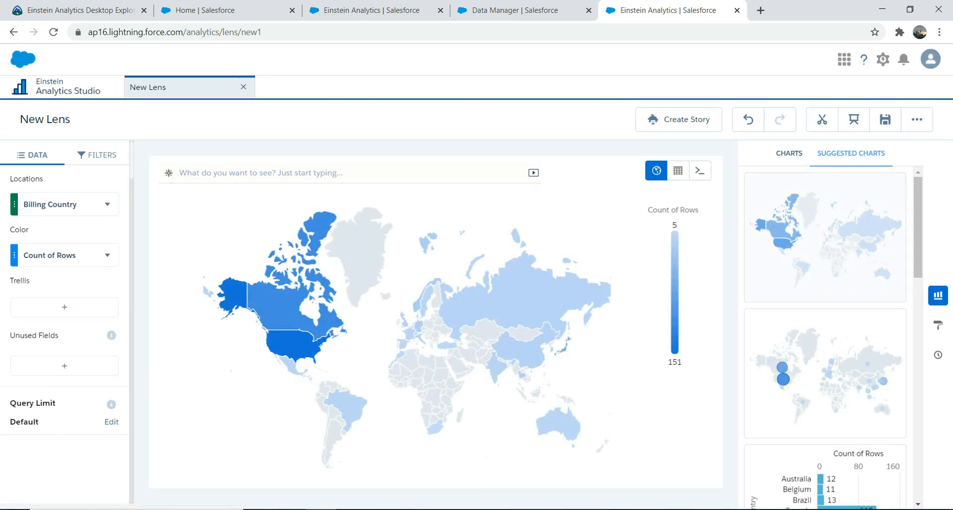
Apply the suggested line chart of Count of Rows by Billing Country in place of the map.
scroll(825, 337, down, 6)
scroll(825, 338, down, 8)
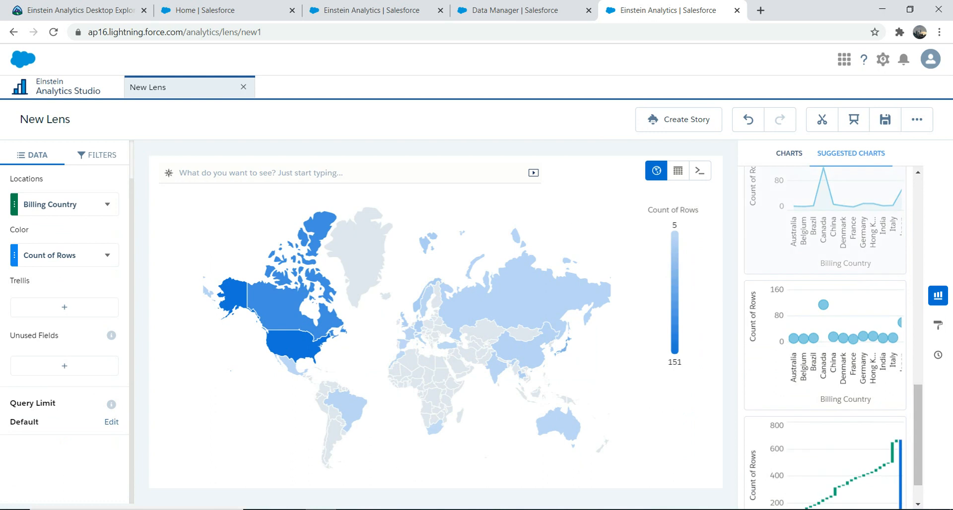
click(825, 218)
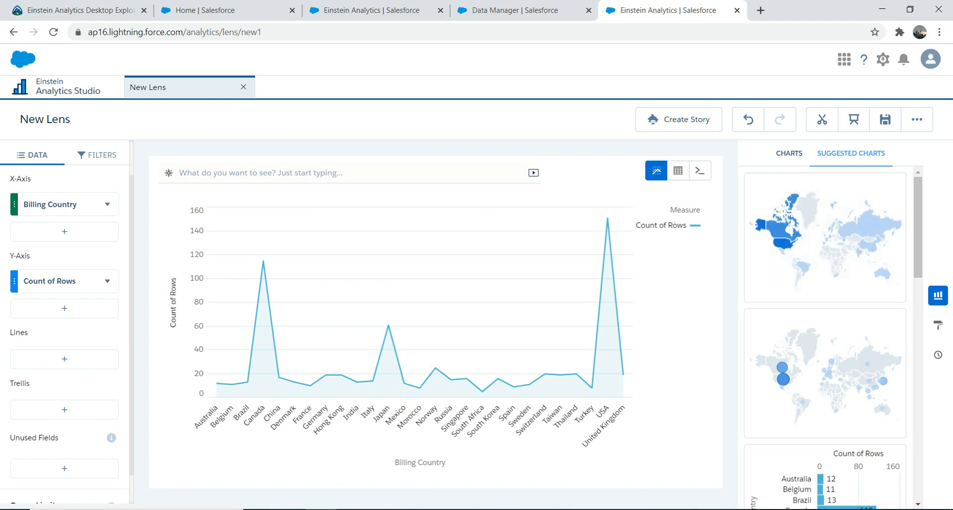
View the data as a Values Table sorted descending by Billing State/Province, then by Account Type, and return to chart mode.
mouse_move(678, 170)
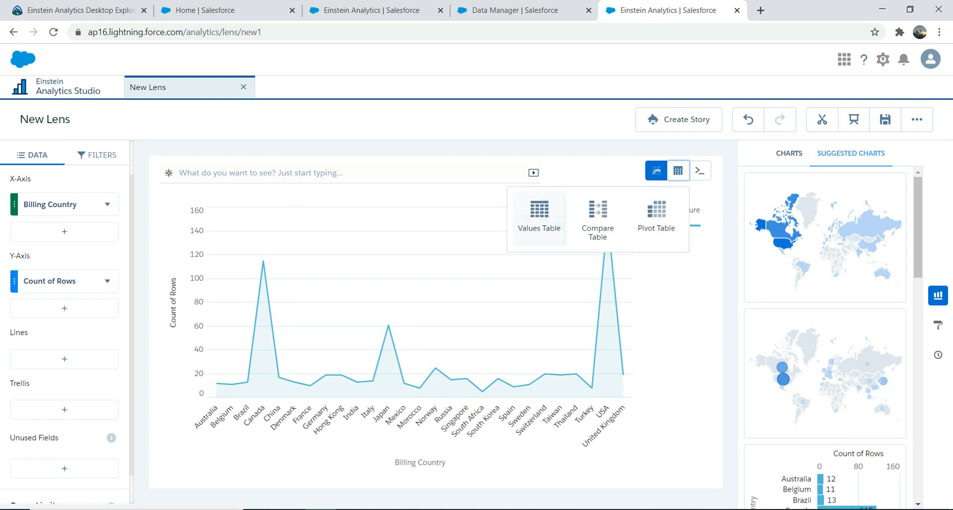
click(539, 213)
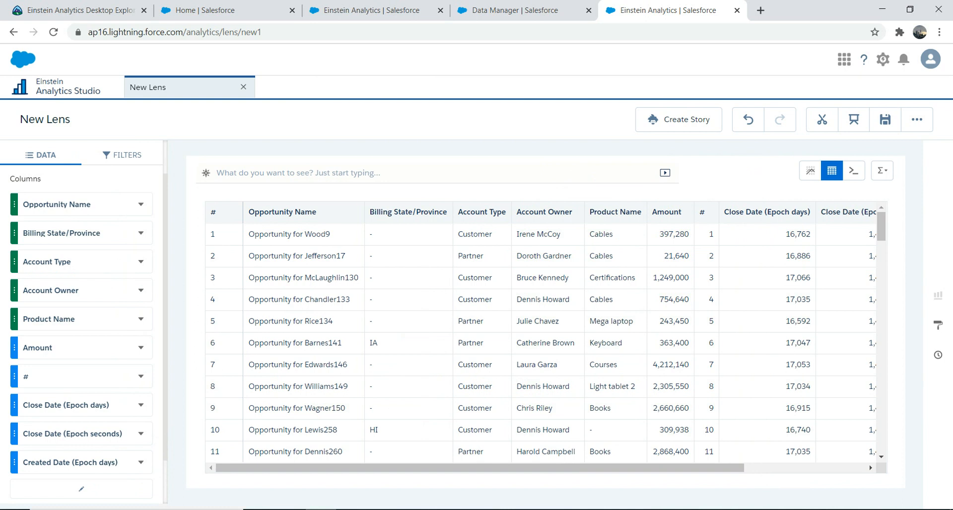
click(408, 212)
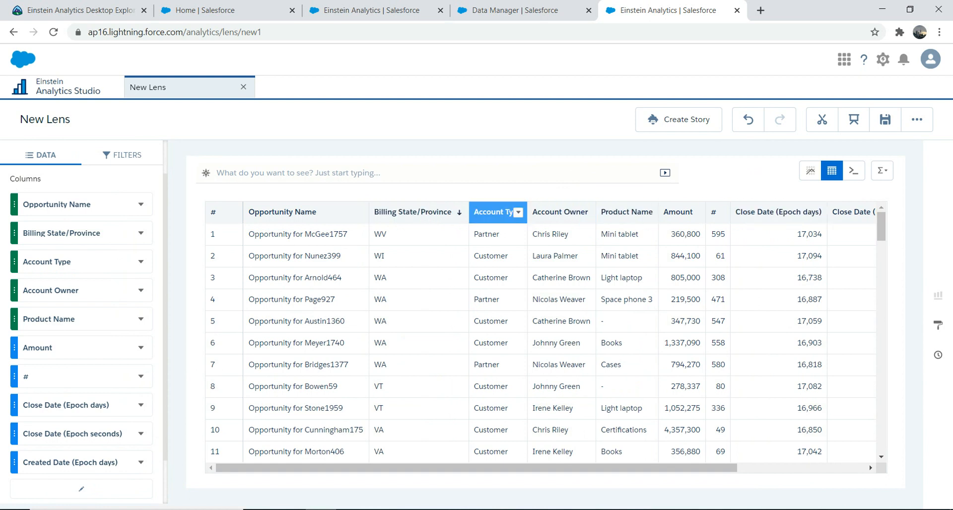
click(490, 212)
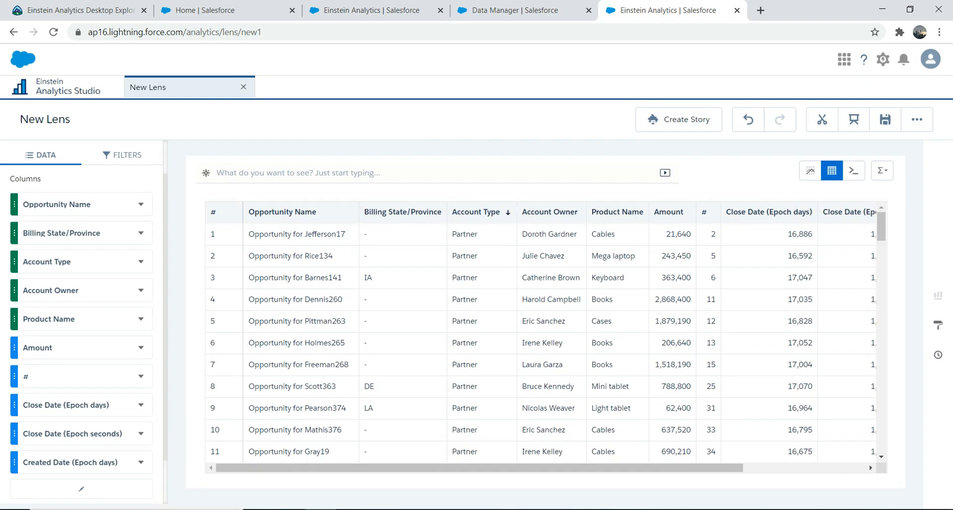
click(508, 212)
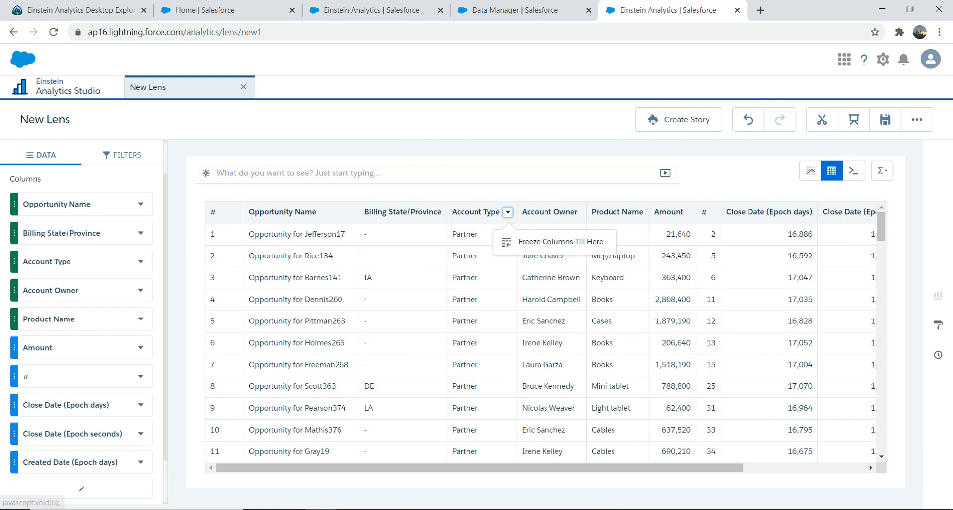
click(810, 170)
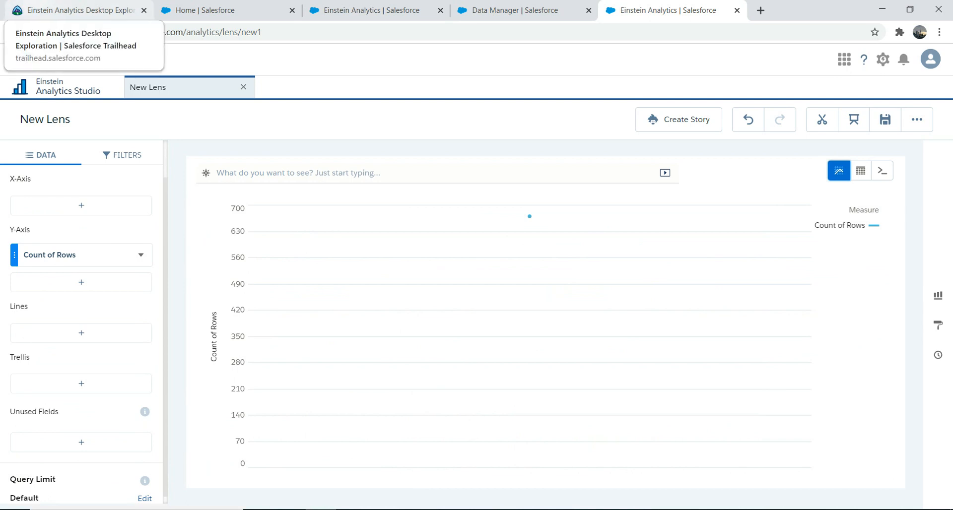
Open the Become a Data Explorer unit on Trailhead and read from its learning objectives through Choose the Right Visualization.
click(80, 10)
click(298, 332)
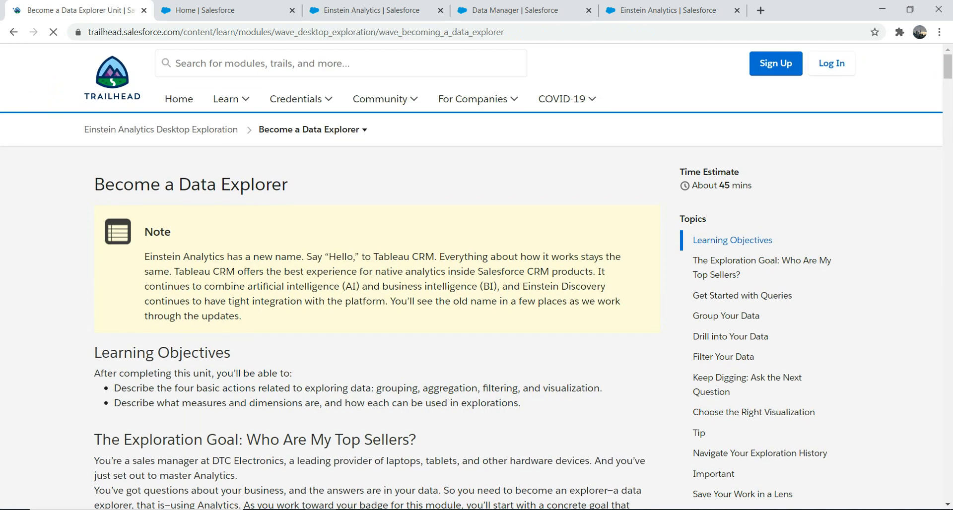
scroll(471, 278, down, 8)
scroll(472, 278, down, 10)
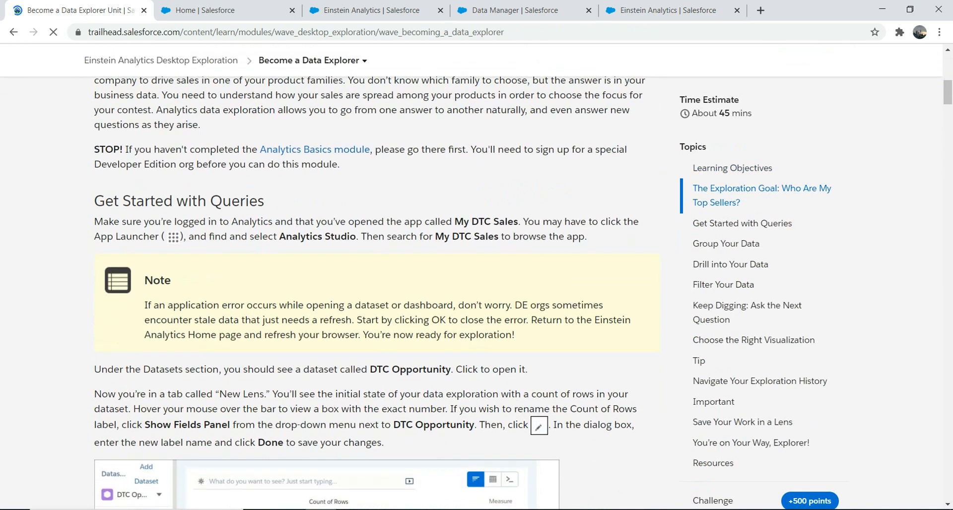
scroll(471, 278, down, 12)
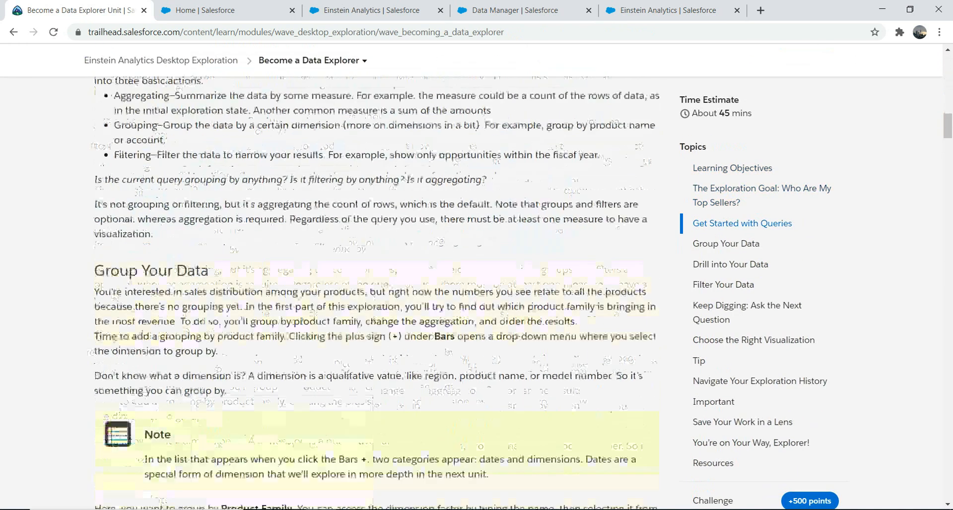
scroll(471, 278, down, 12)
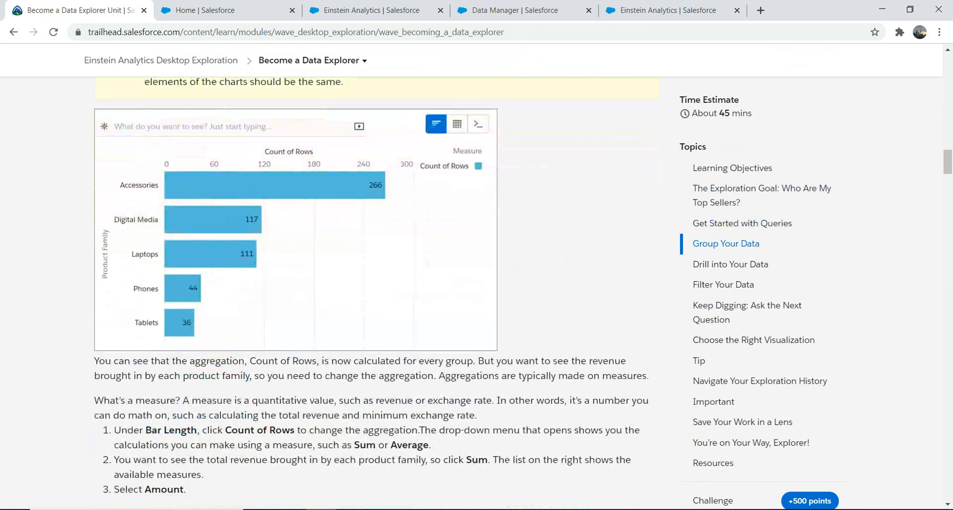
scroll(298, 278, down, 10)
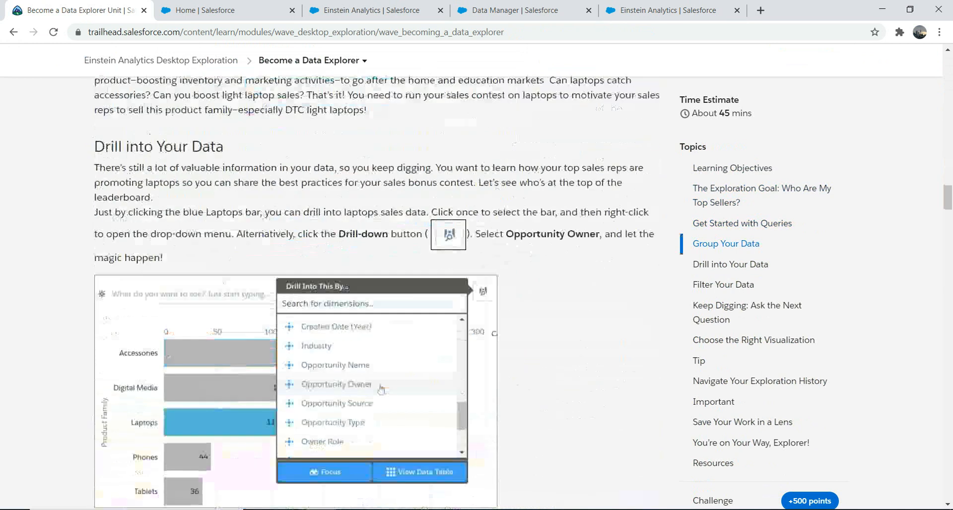
scroll(112, 273, down, 12)
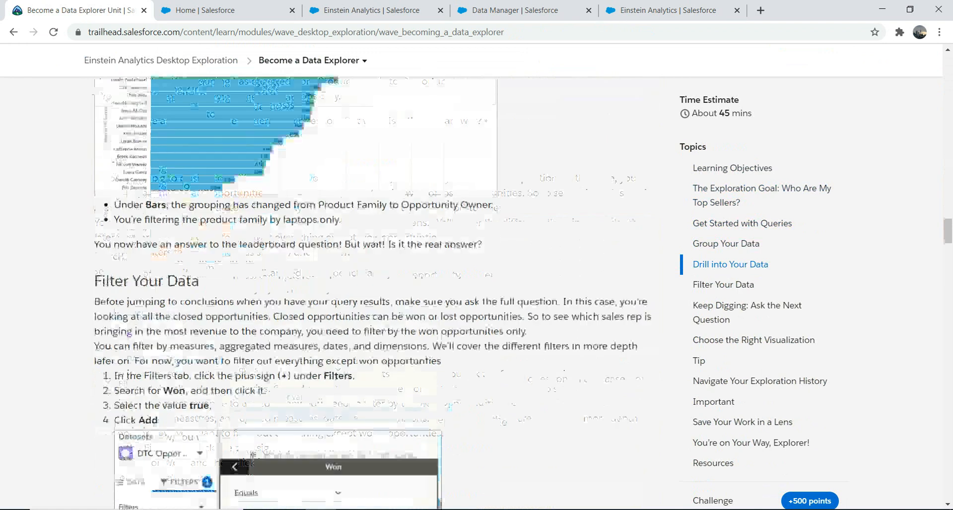
scroll(378, 293, down, 12)
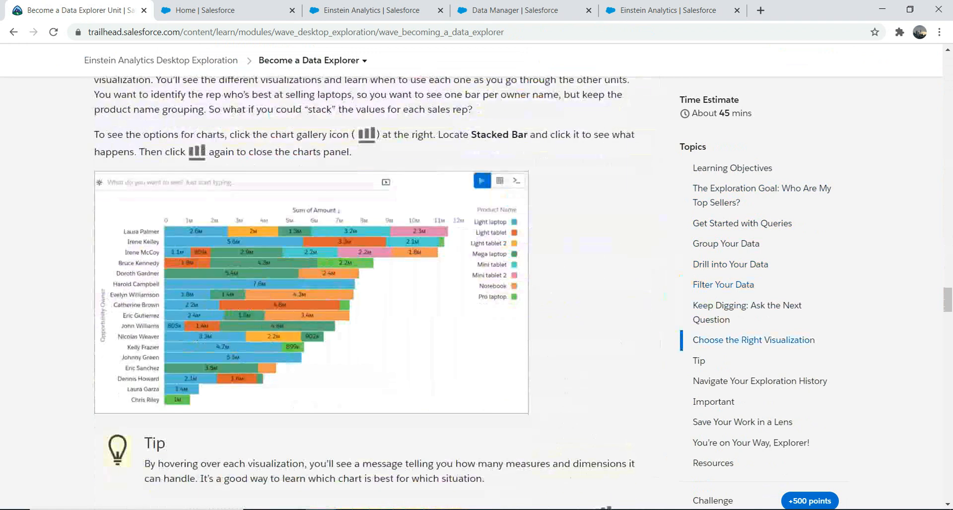
scroll(373, 292, down, 11)
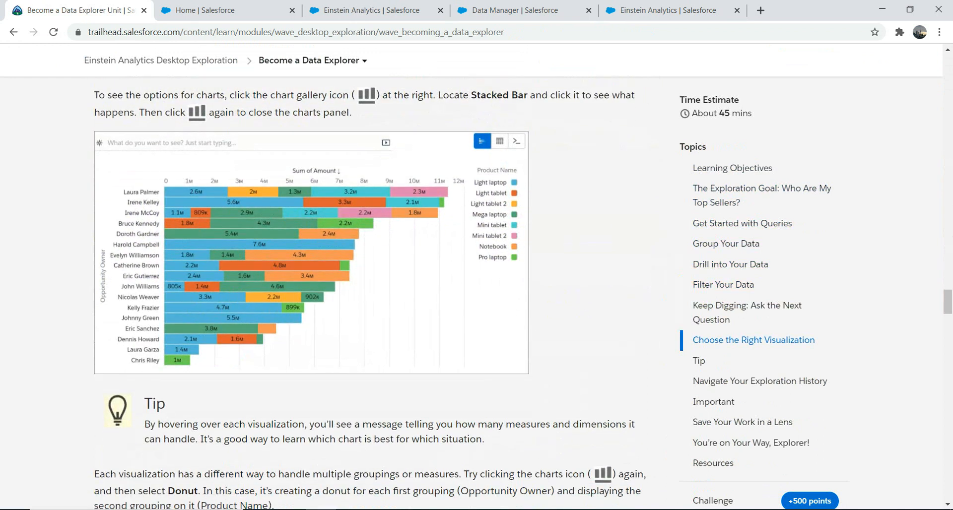
Open the Analyze Your Data Over Time unit of Einstein Analytics Desktop Exploration and read about date filters and visualizations.
key(alt+Left)
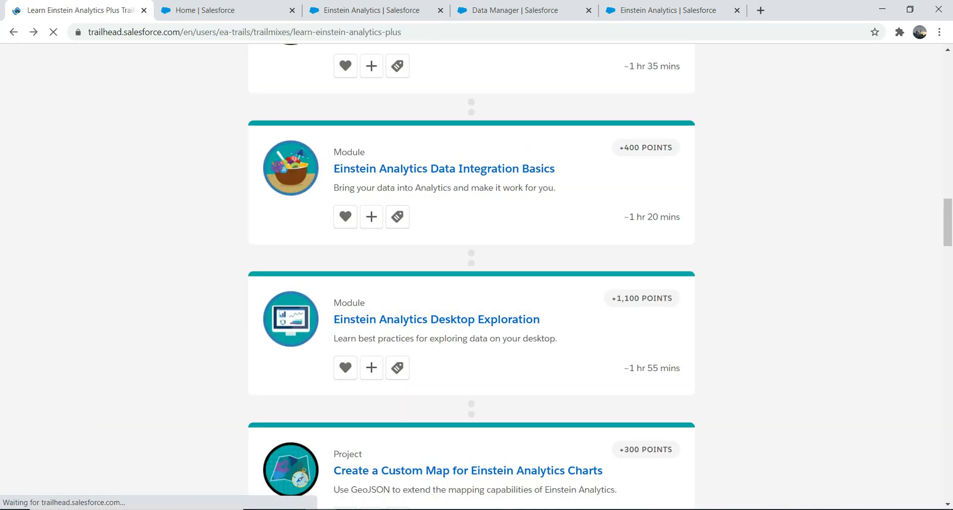
click(437, 320)
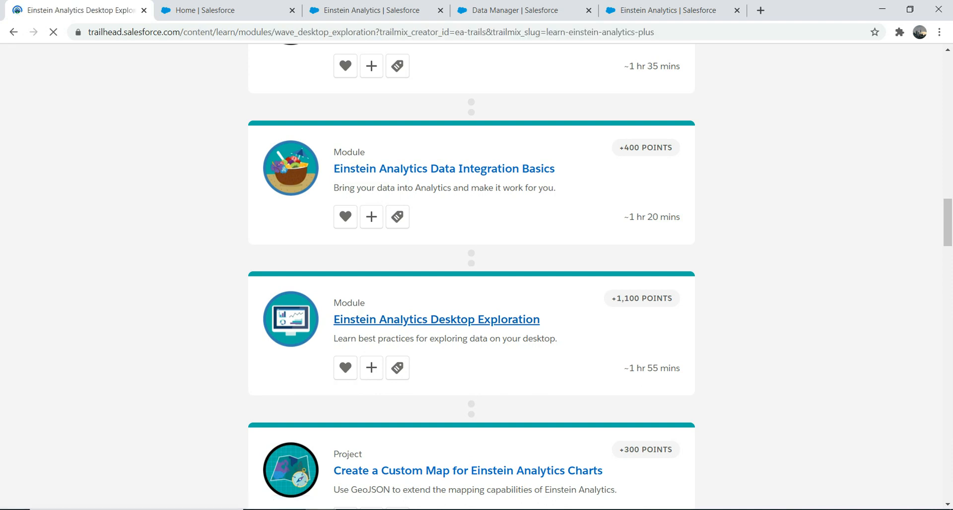
click(307, 376)
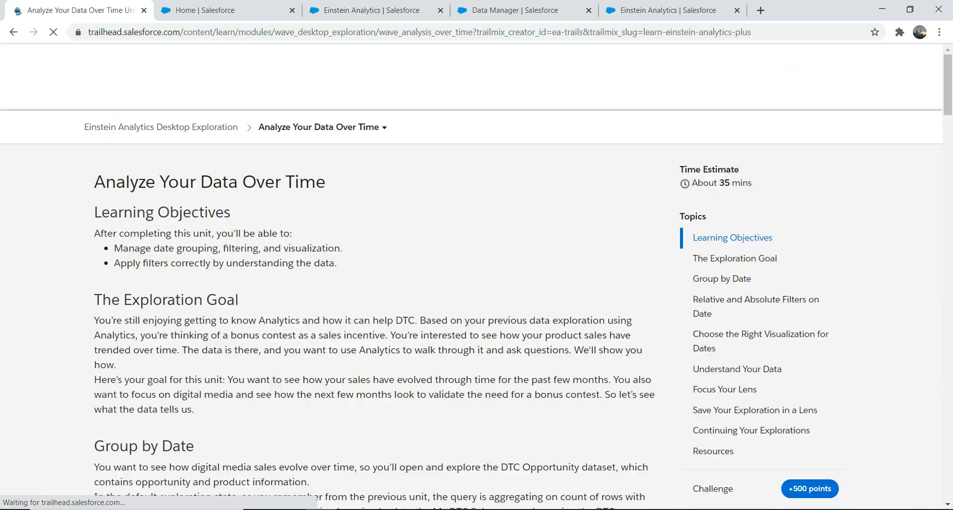
scroll(377, 278, down, 20)
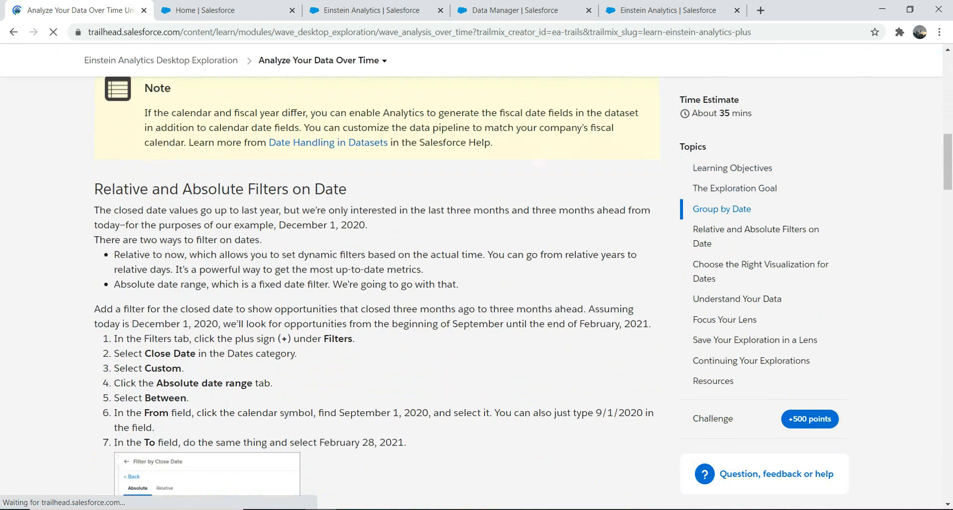
scroll(323, 278, down, 3)
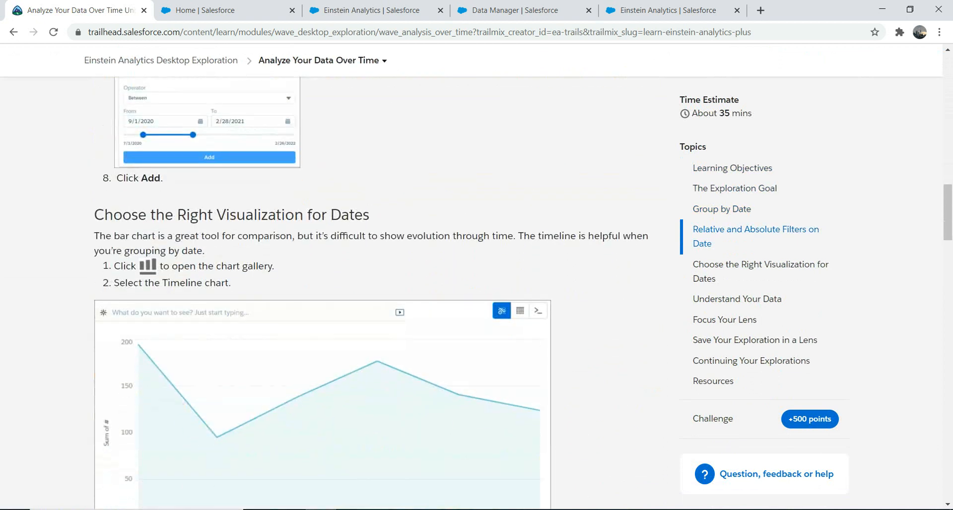
scroll(377, 278, down, 5)
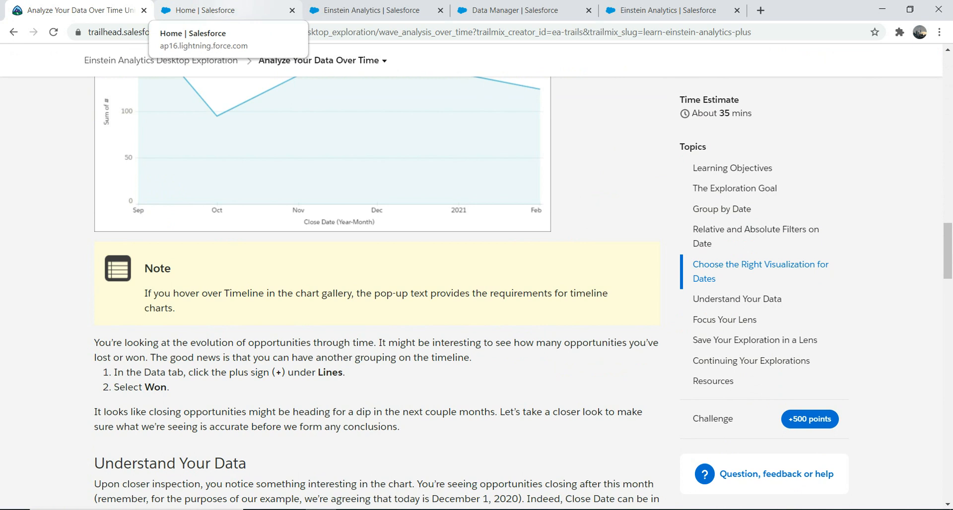
Return to the Einstein Analytics lens, group the chart's lines by Account Type, and change the chart type to Bar.
click(665, 10)
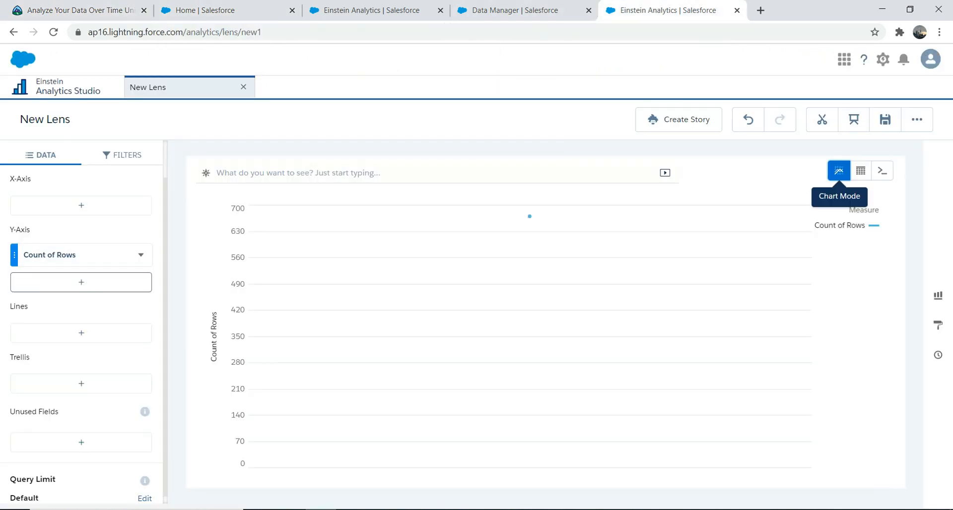
click(82, 333)
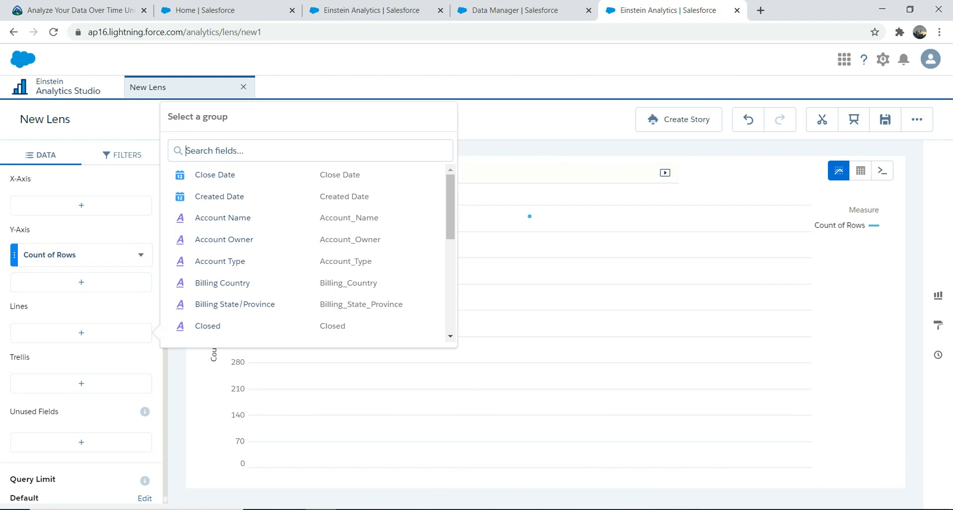
key(Escape)
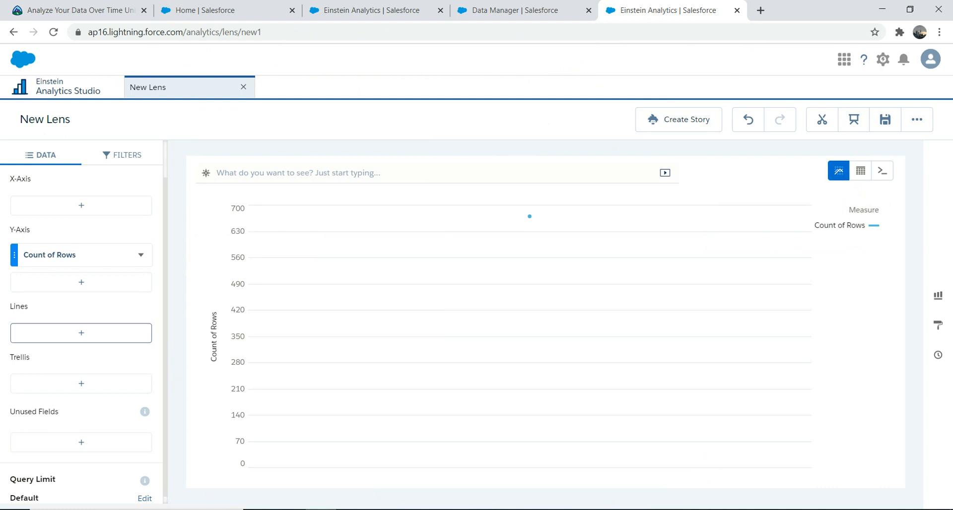
click(81, 332)
click(220, 261)
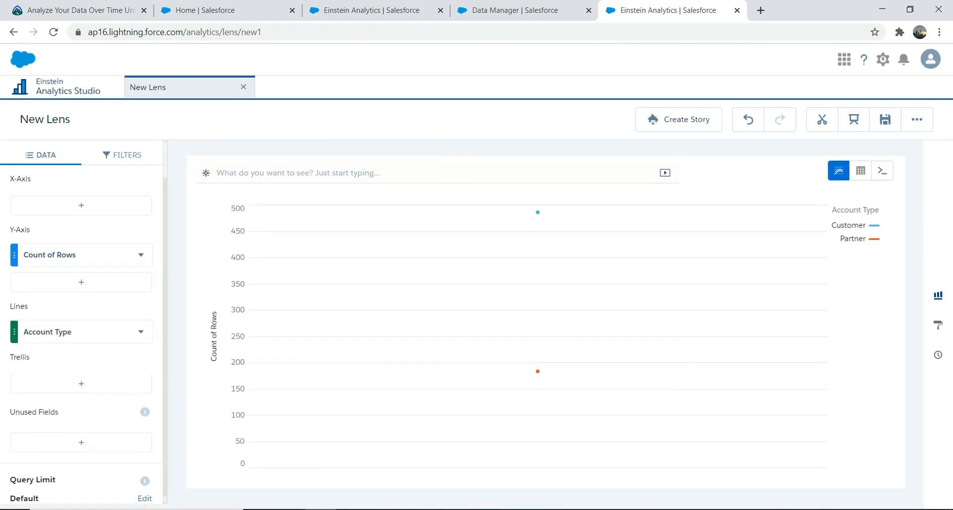
click(938, 296)
click(765, 213)
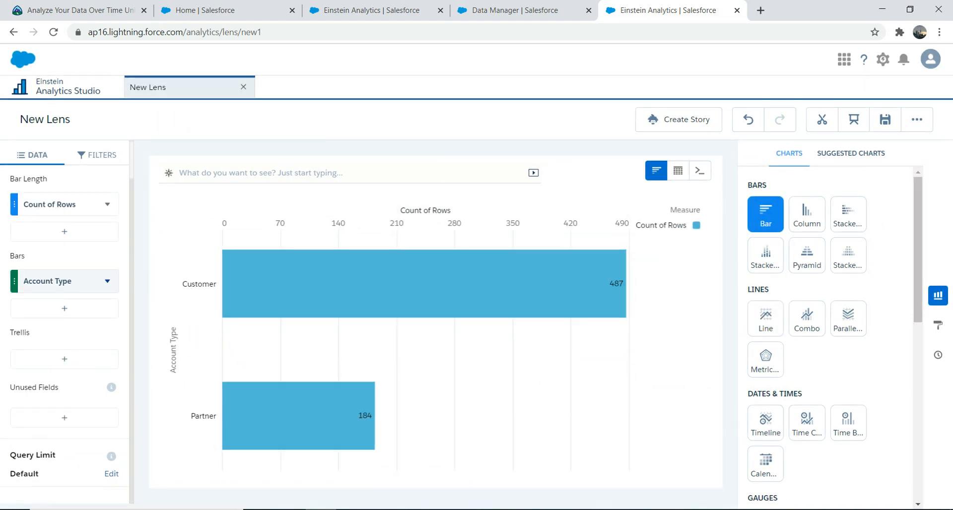
Replace the Account Type grouping of the Count of Rows bars with Product Family.
click(107, 281)
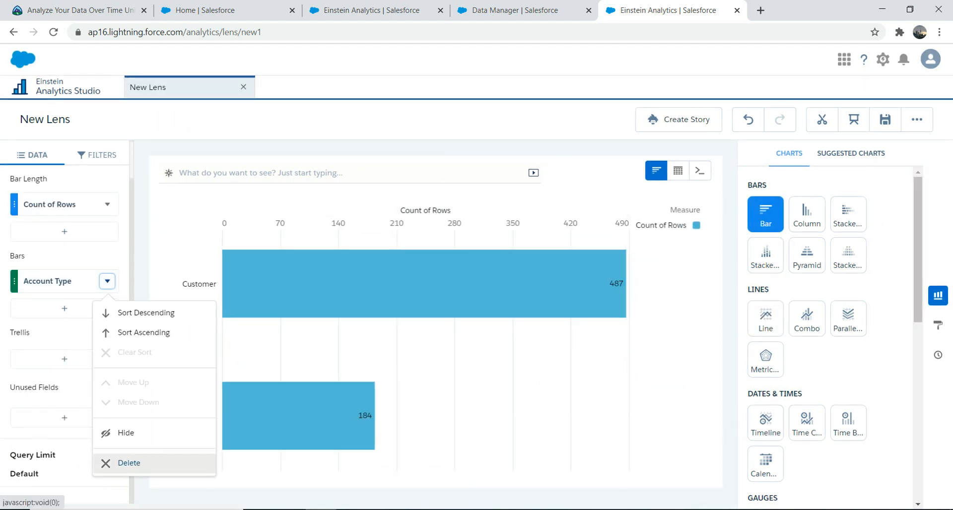
click(119, 463)
click(64, 282)
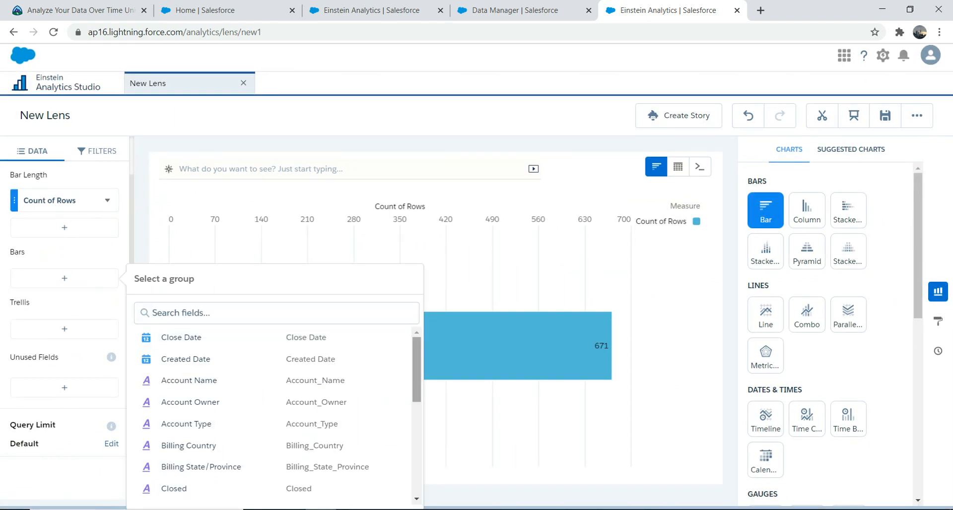
scroll(273, 417, down, 2)
scroll(278, 412, down, 4)
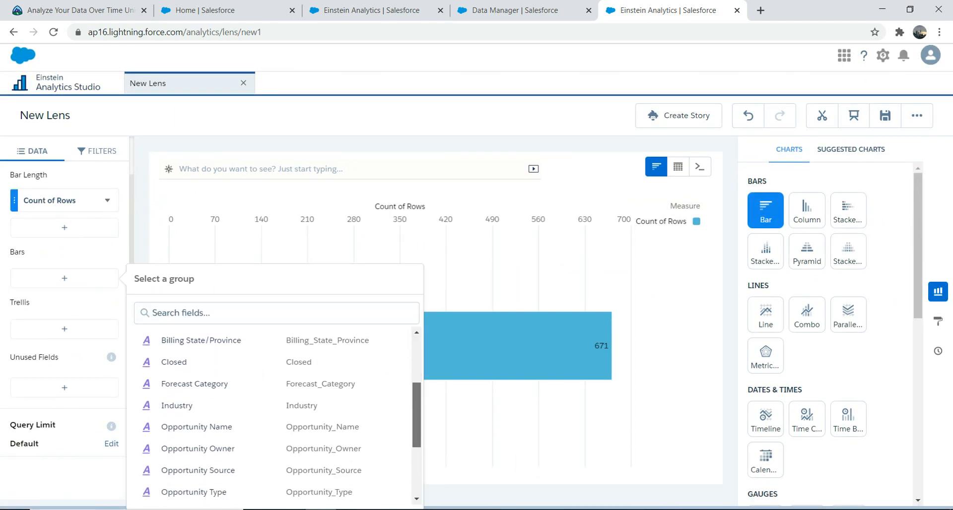
scroll(273, 412, down, 1)
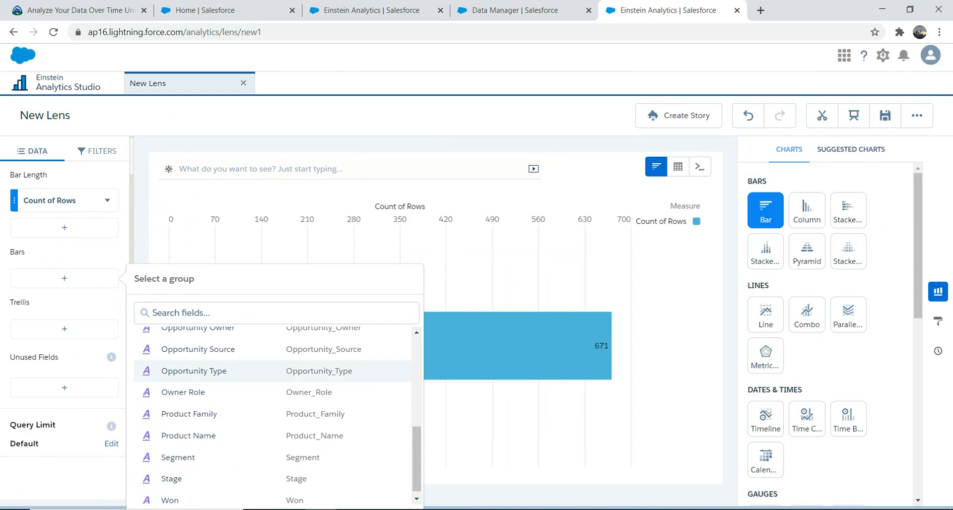
click(189, 412)
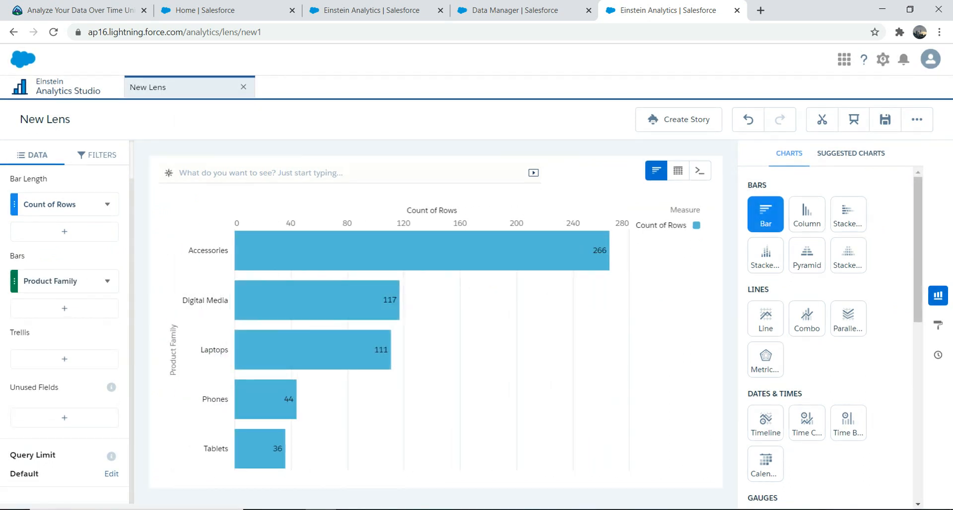
Replace the Count of Rows bar length measure with Sum of Amount.
click(107, 204)
mouse_move(134, 307)
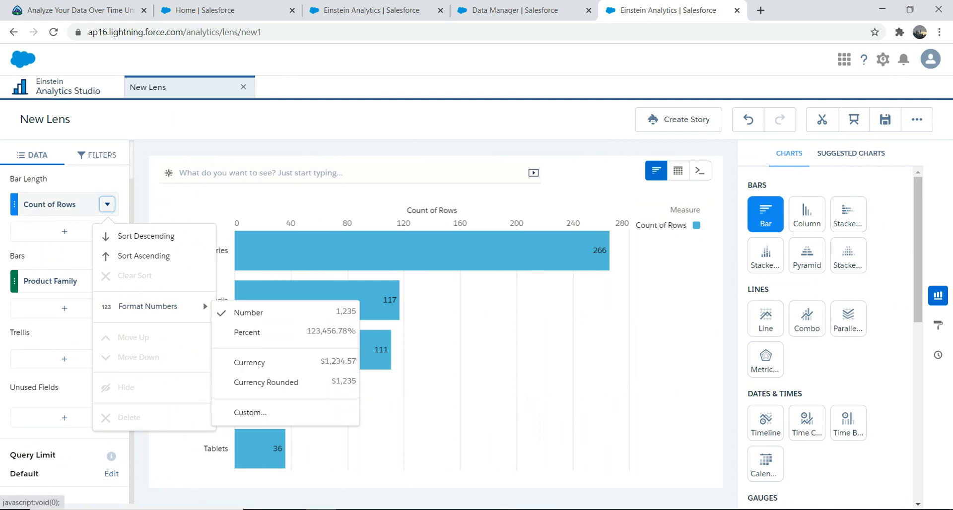
click(49, 204)
click(221, 334)
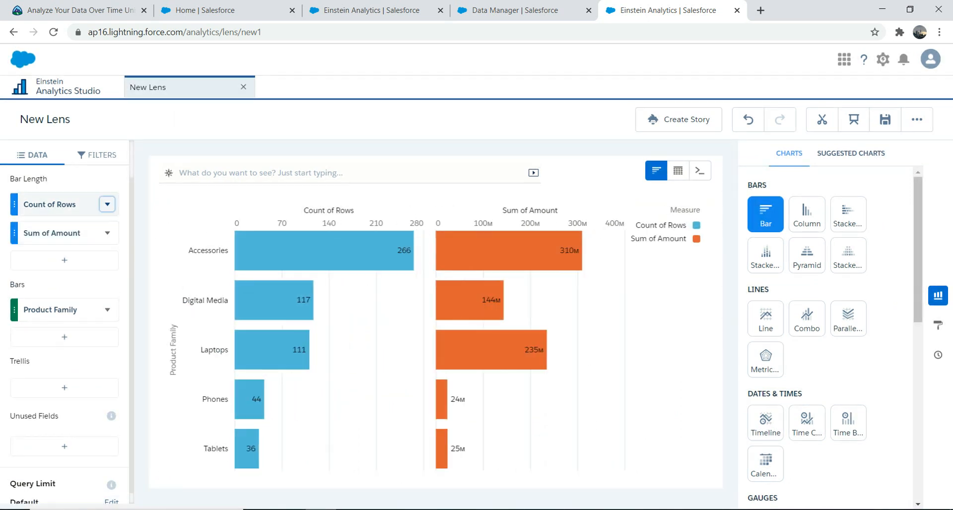
click(107, 204)
click(114, 420)
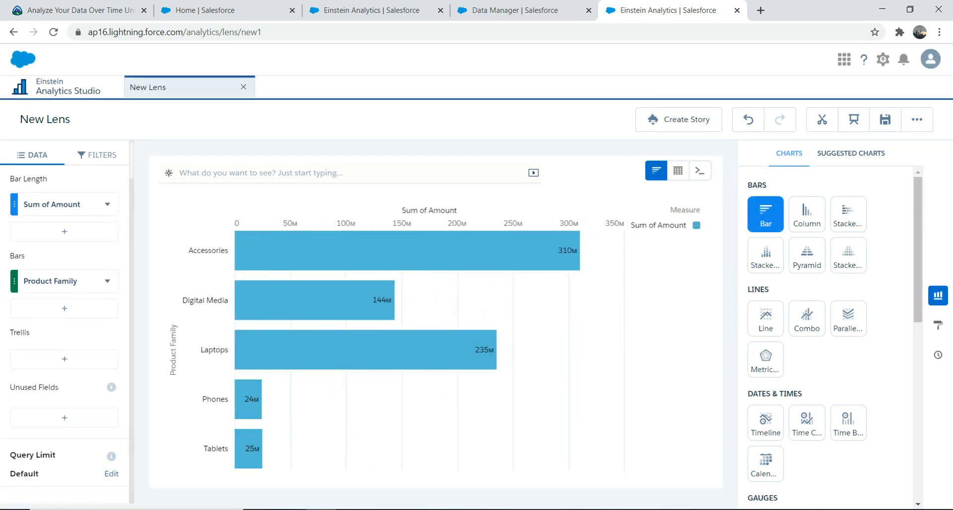
Add a custom absolute Created Date filter between 10/2/2014 and 8/8/2016.
click(96, 155)
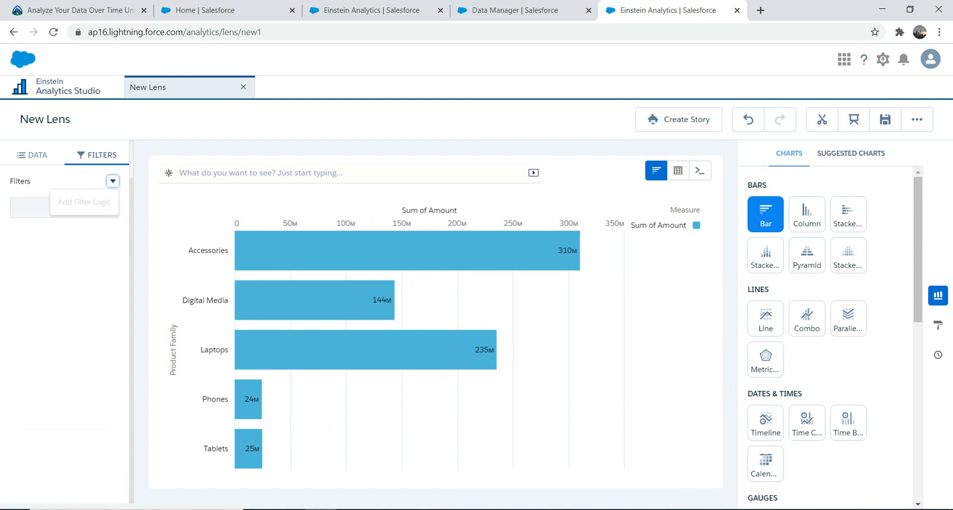
click(64, 207)
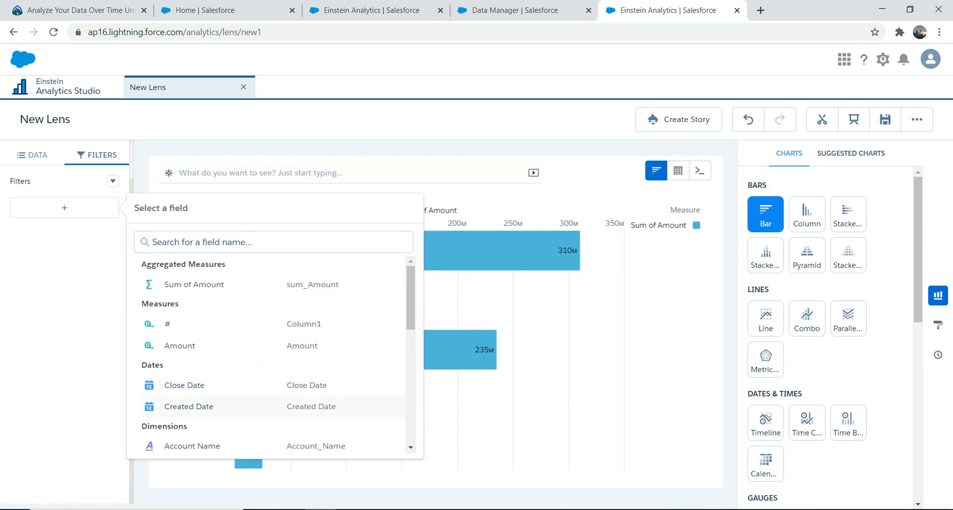
click(189, 407)
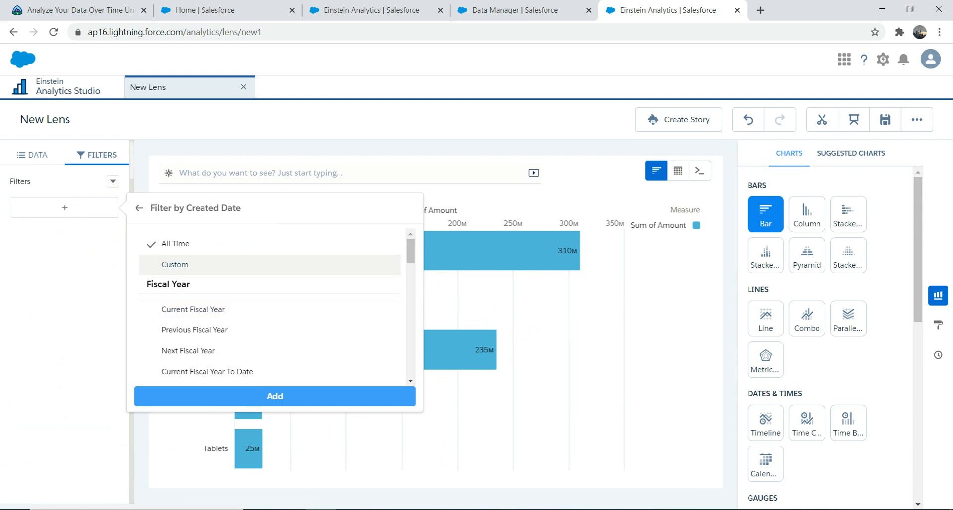
click(175, 264)
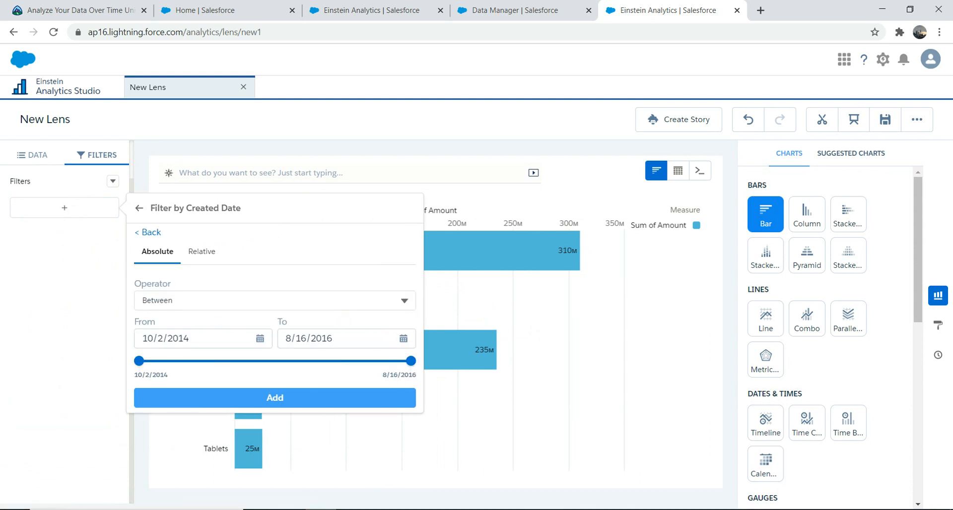
click(403, 338)
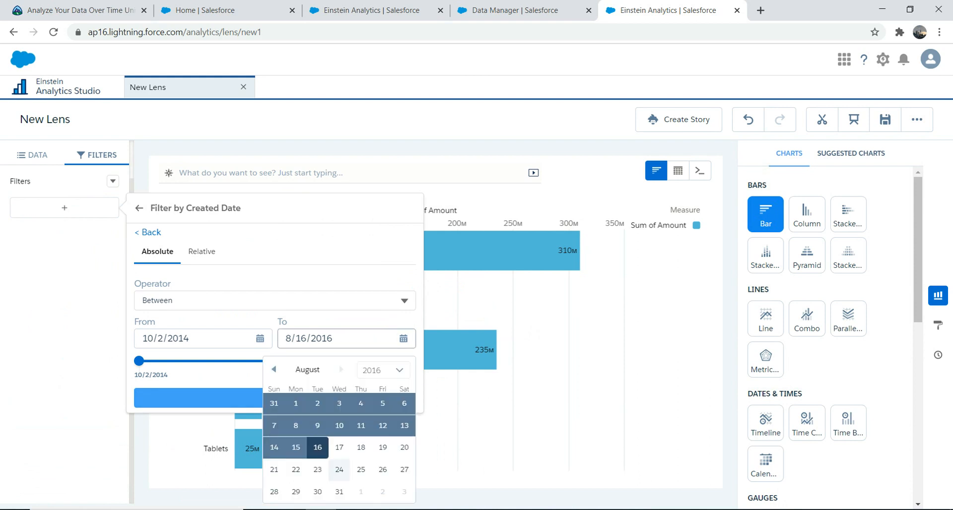
click(339, 448)
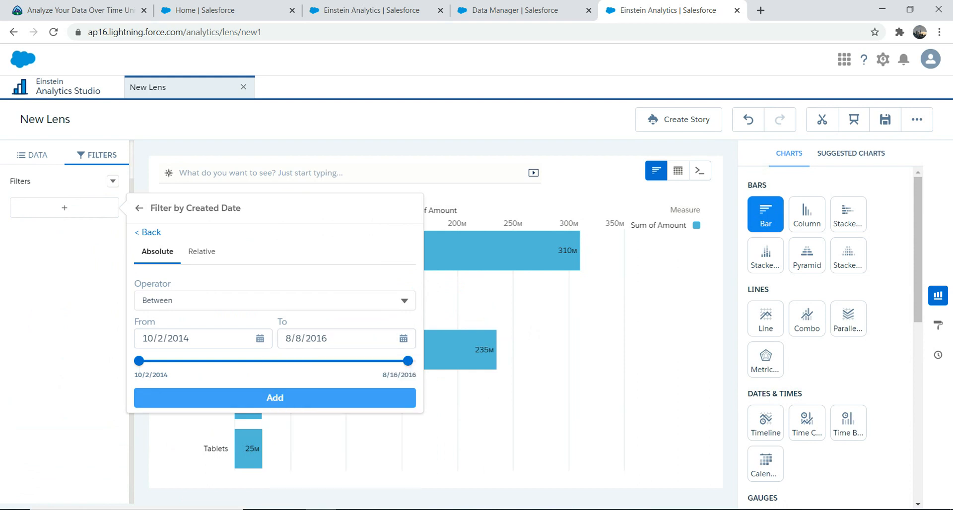
click(274, 397)
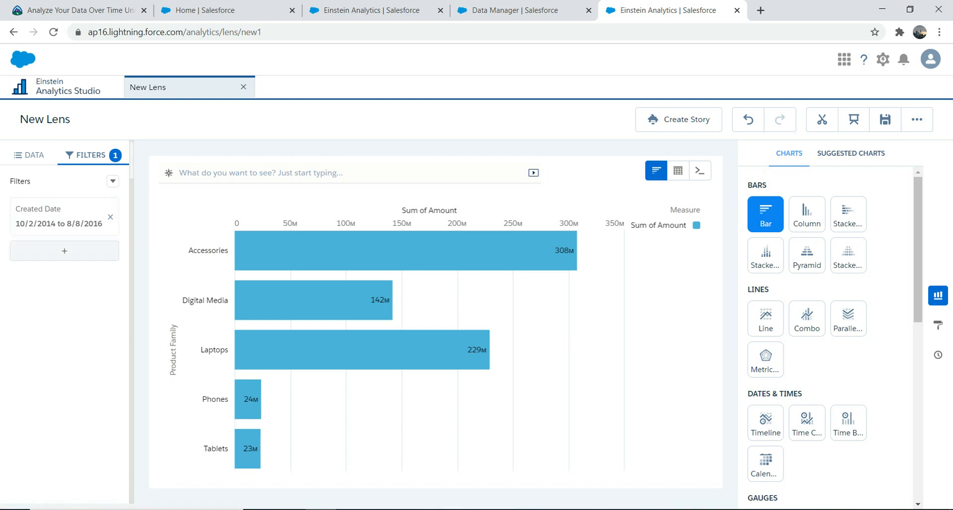
Add an Amount filter using the Between operator with values from 680 to 8577295.
click(64, 250)
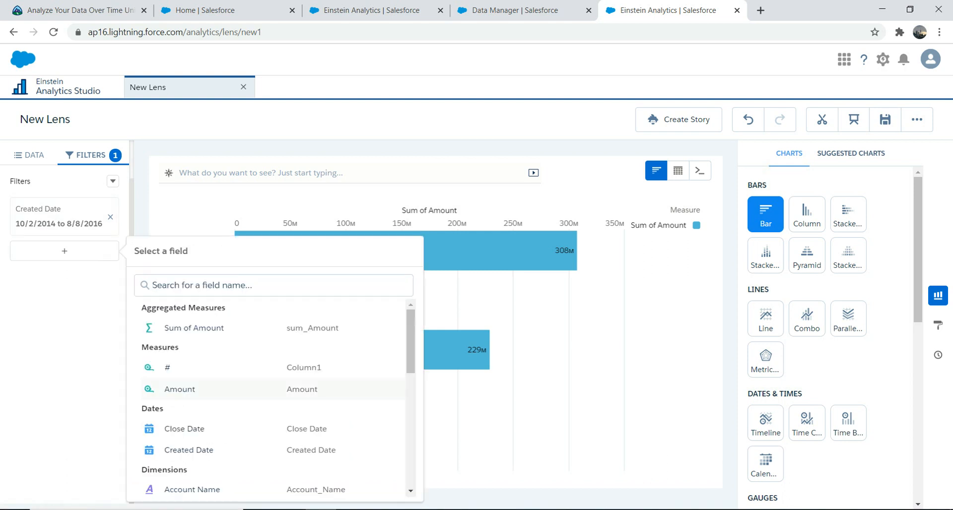
click(180, 389)
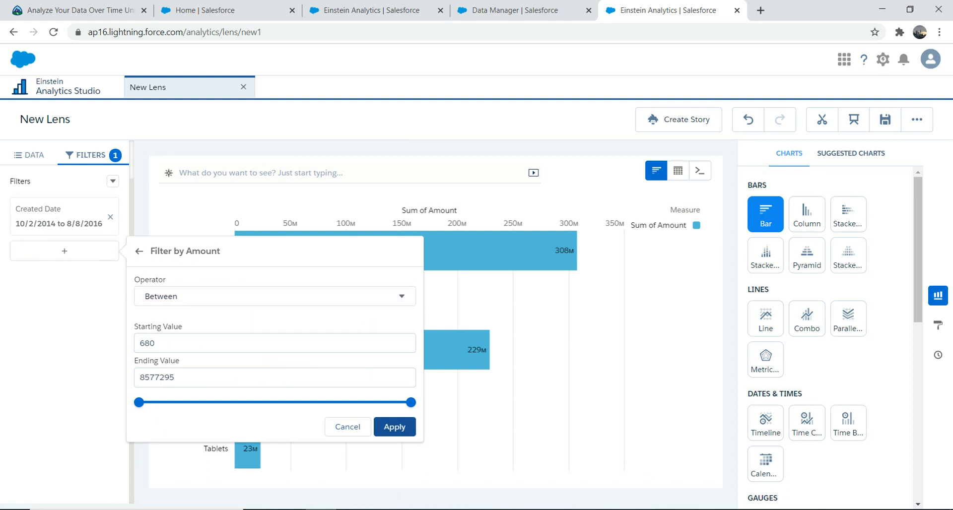
click(395, 427)
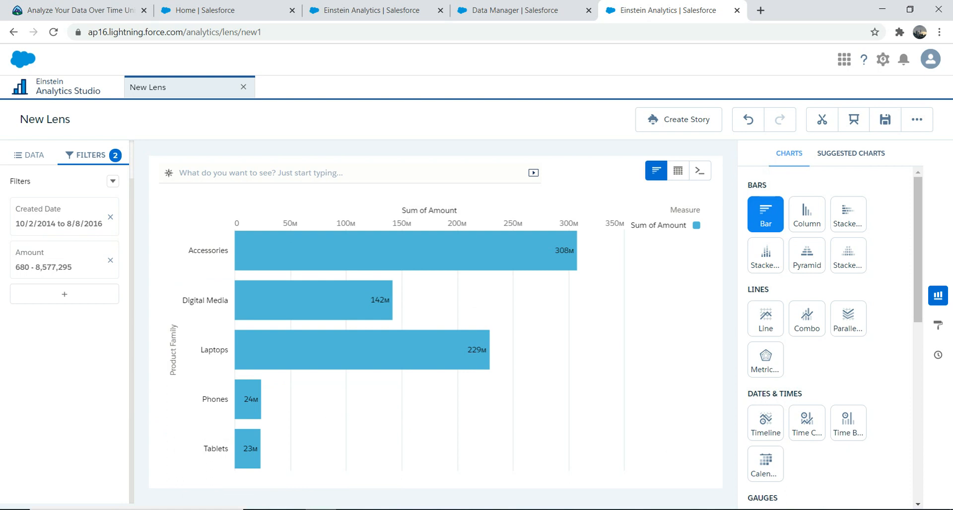
Return to the Analyze Your Data Over Time unit on Trailhead and read on through its Hands-on Challenge requirements.
key(ctrl+1)
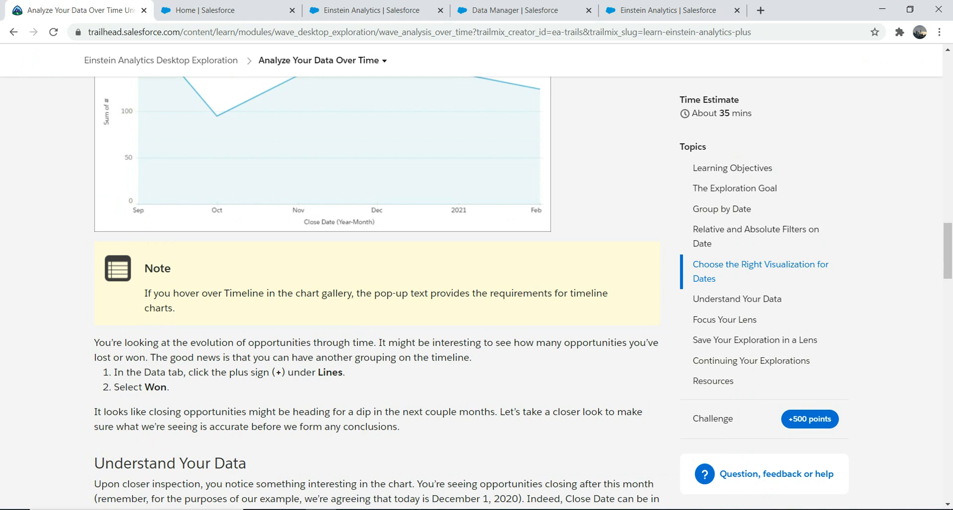
scroll(377, 293, down, 6)
scroll(377, 293, down, 11)
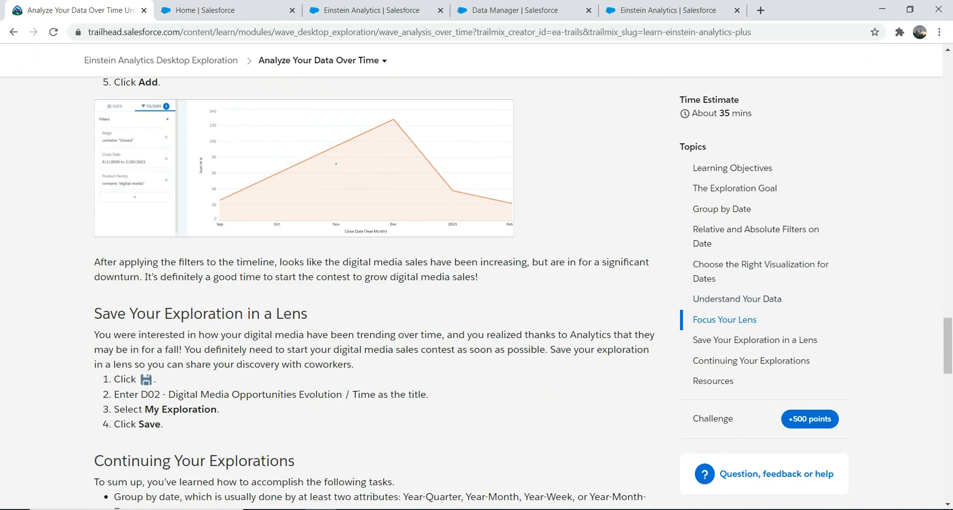
scroll(378, 293, down, 8)
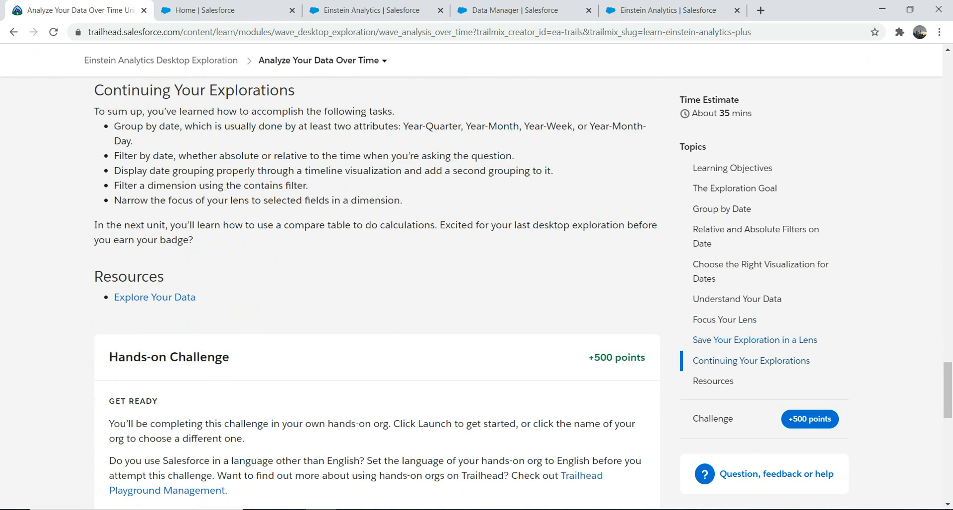
scroll(378, 293, down, 7)
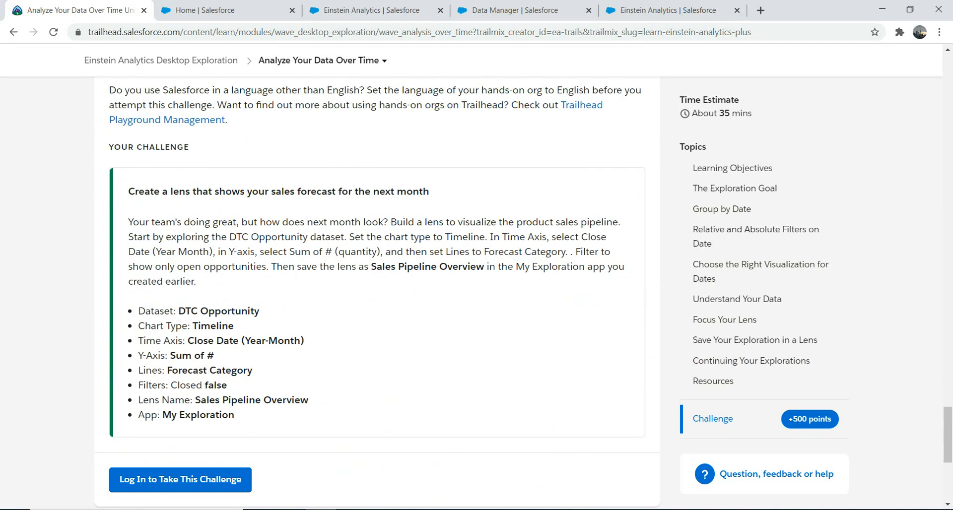
Go back to the trailmix and open the Calculate with the Compare Table unit of Einstein Analytics Desktop Exploration.
click(14, 32)
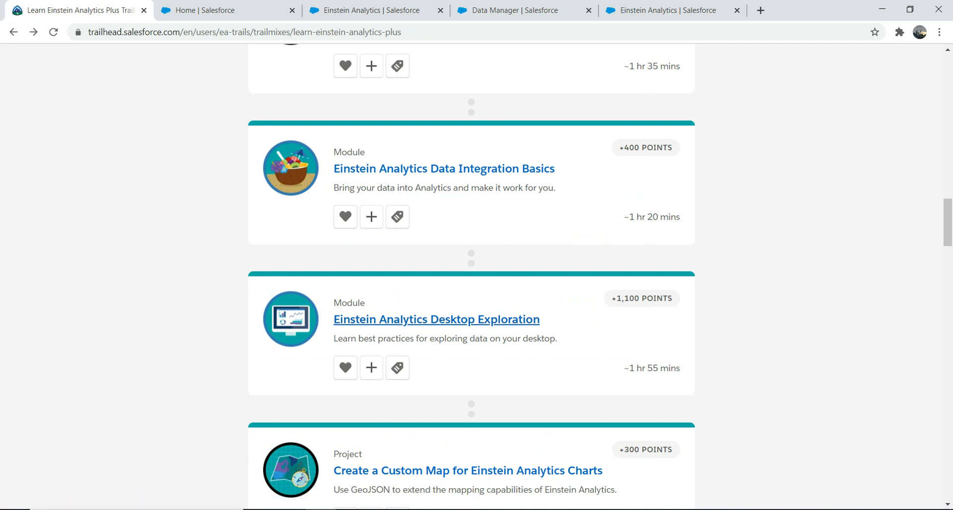
click(436, 319)
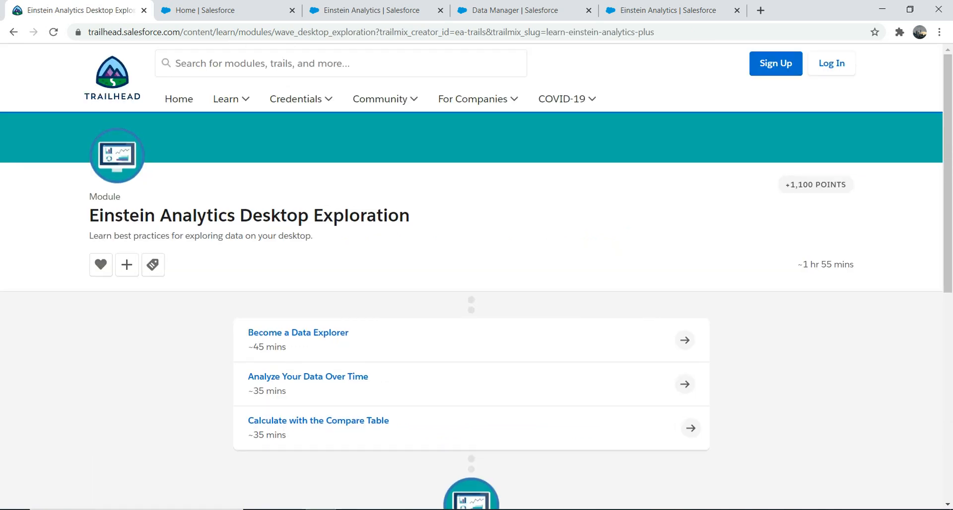
click(317, 421)
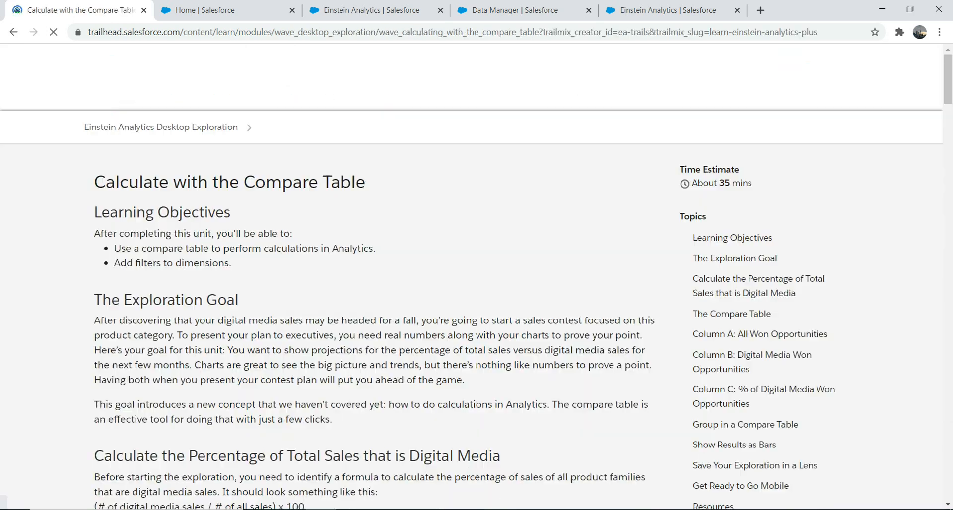
Read the compare table instructions through Show Results as Bars and review the Column B: Digital Media Won Opportunities section.
scroll(372, 278, down, 10)
scroll(372, 278, down, 5)
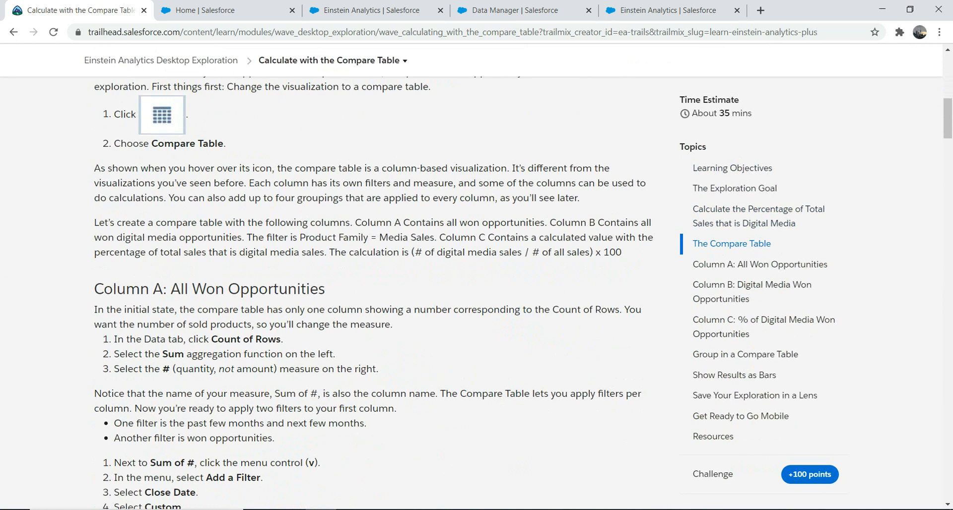
scroll(373, 278, down, 4)
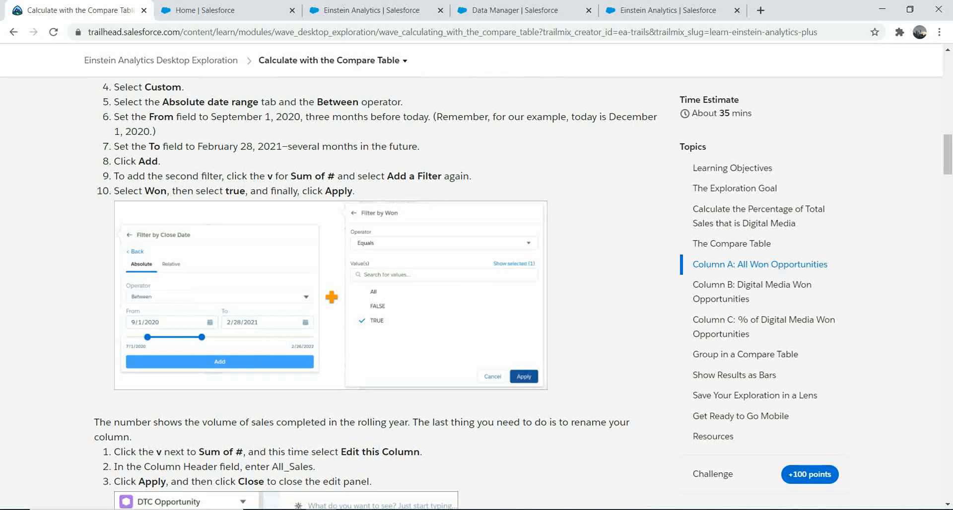
scroll(372, 277, down, 7)
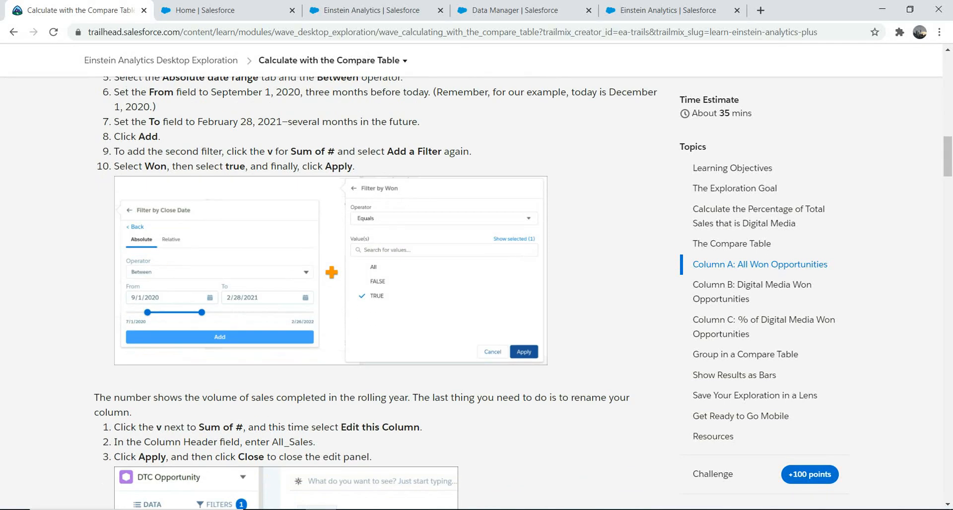
scroll(372, 292, down, 1)
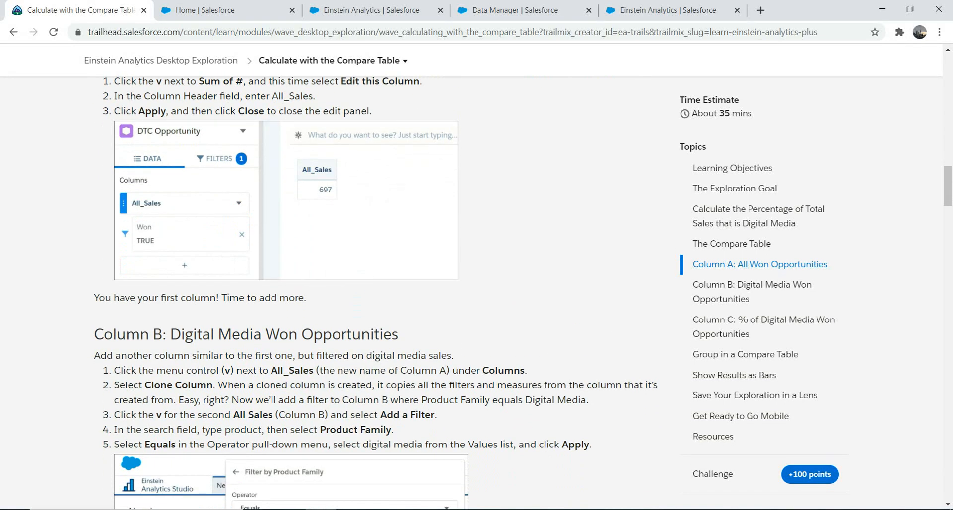
scroll(372, 293, down, 7)
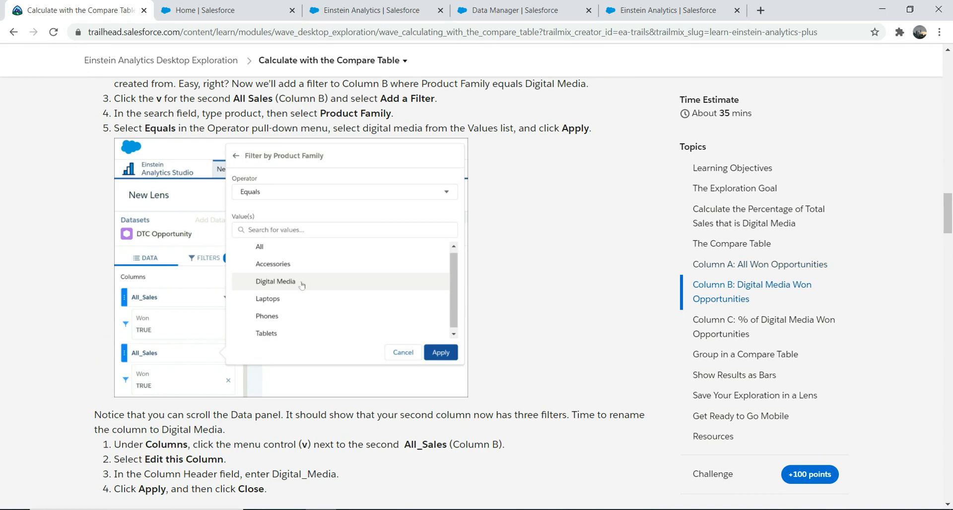
scroll(373, 293, down, 1)
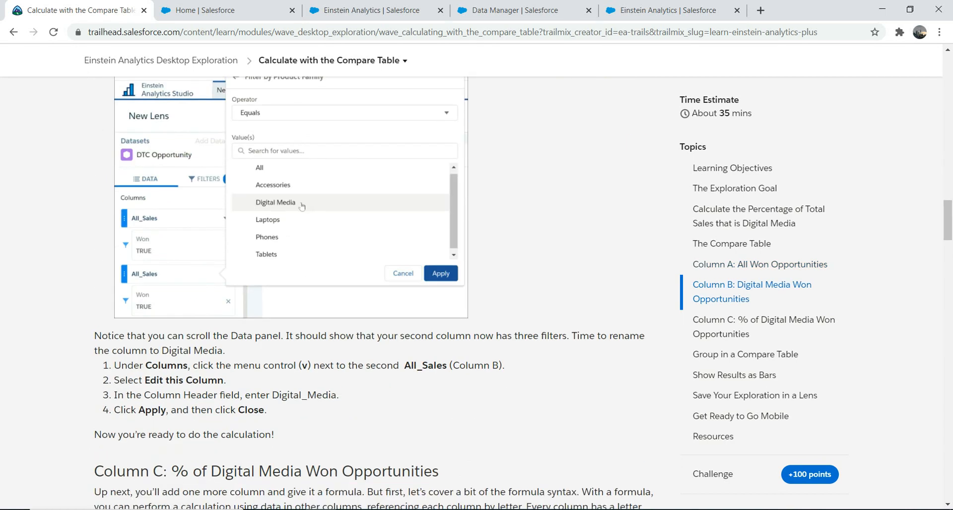
scroll(372, 293, down, 10)
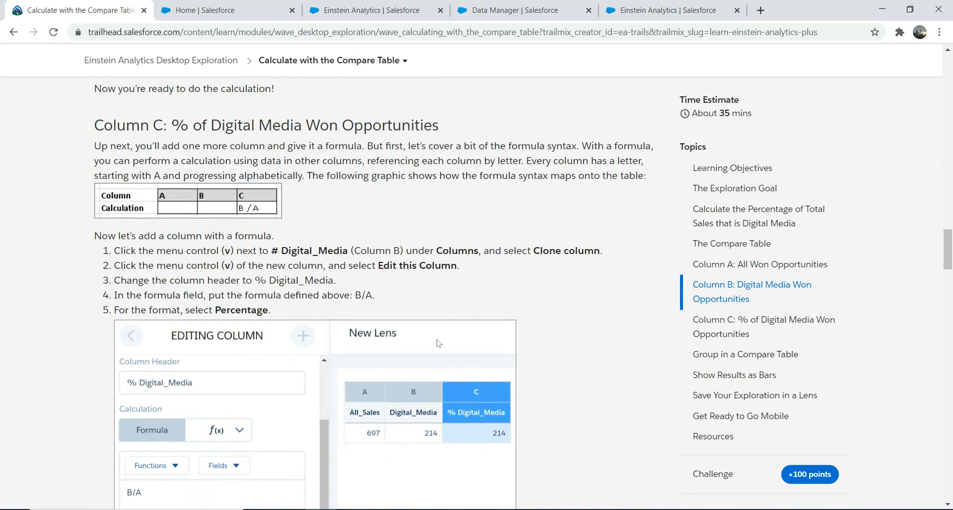
scroll(372, 293, down, 4)
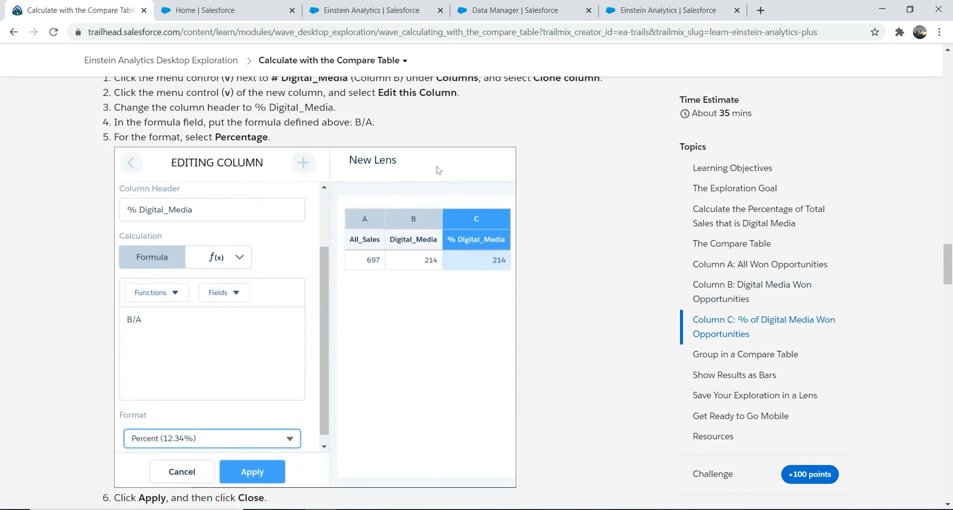
scroll(372, 293, down, 10)
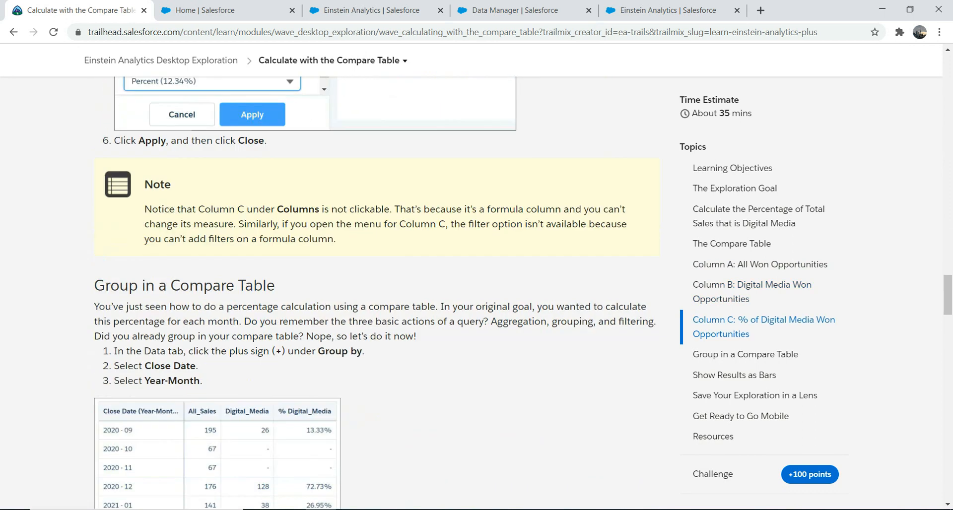
scroll(372, 293, down, 10)
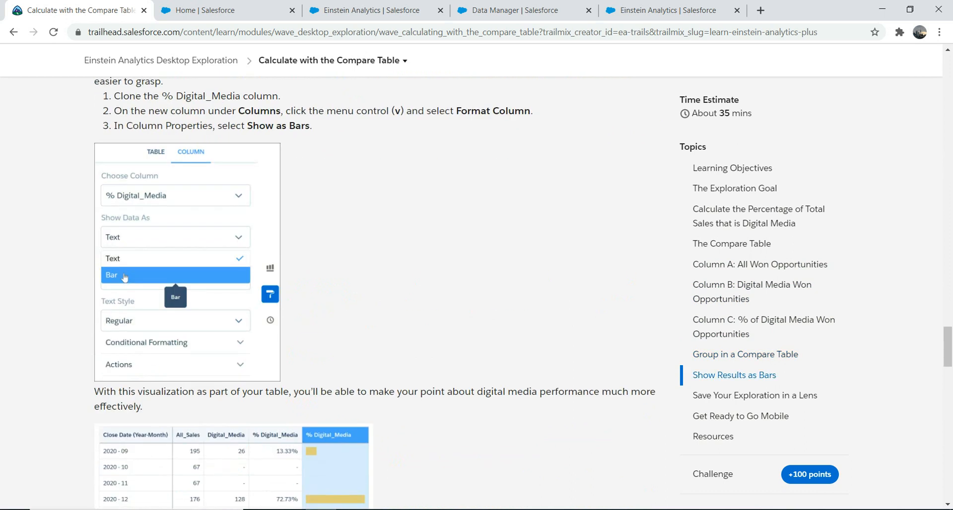
scroll(372, 293, up, 20)
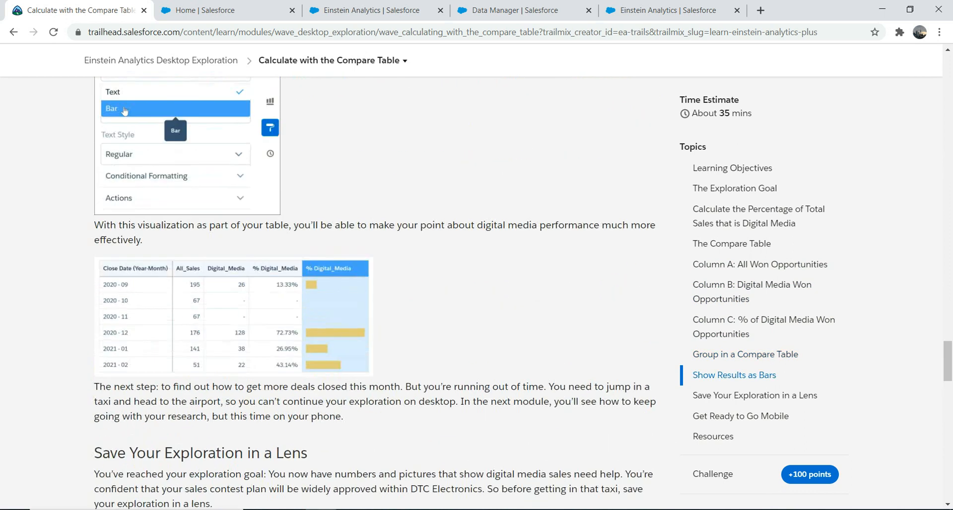
scroll(373, 293, up, 6)
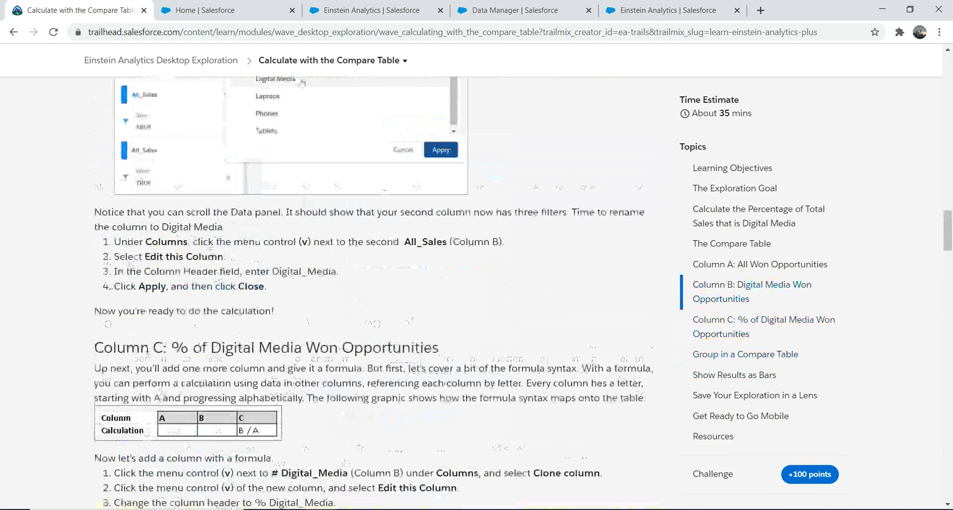
scroll(372, 293, up, 3)
scroll(523, 293, up, 2)
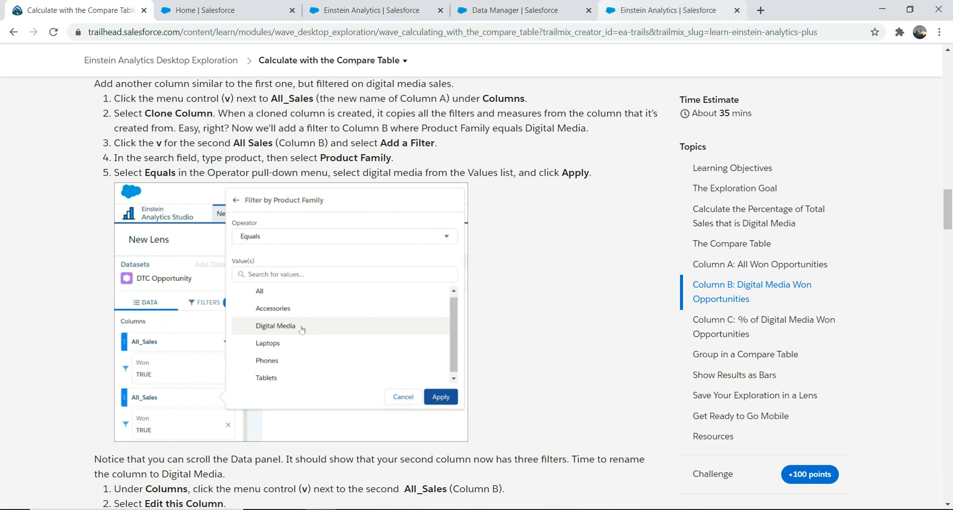
Switch back to the Einstein Analytics lens and display its data fields in place of the filters.
click(667, 10)
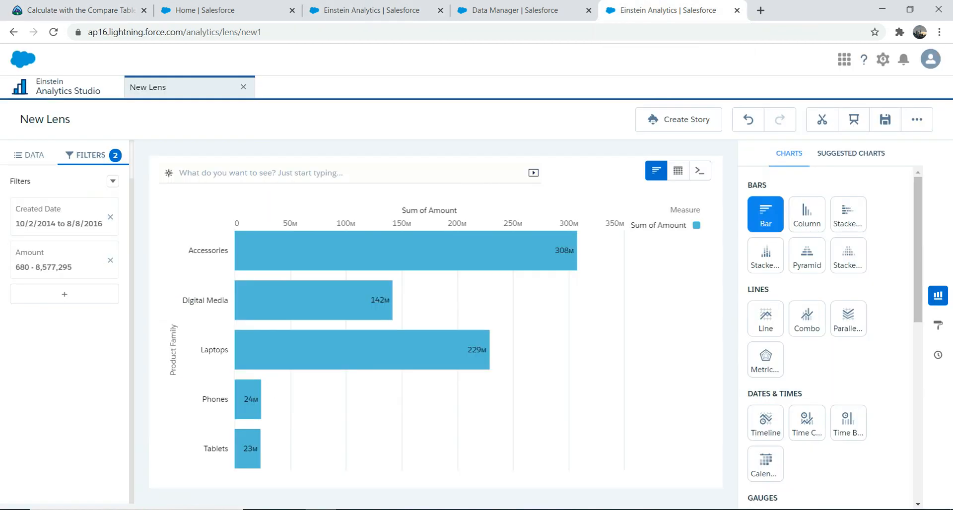
click(30, 155)
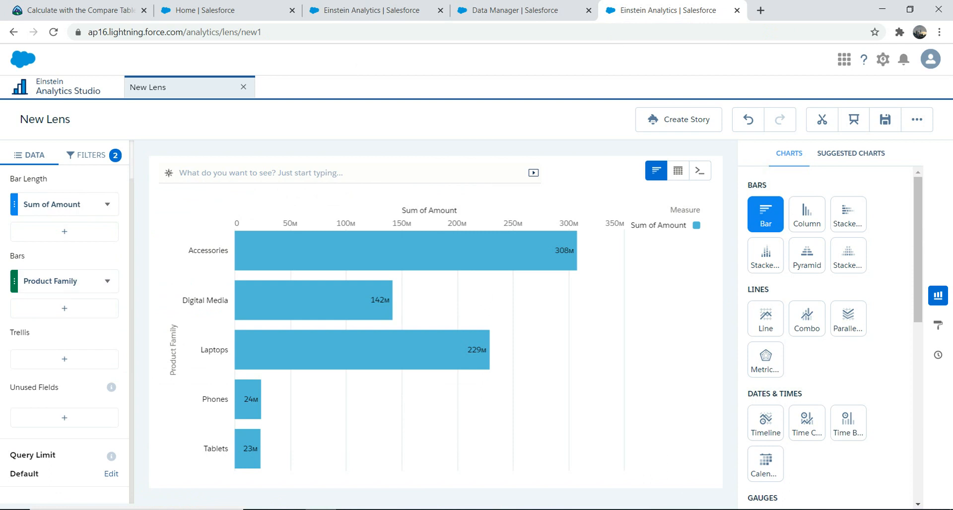
Display the Sum of Amount by Product Family lens as a compare table, and switch it to a values table.
mouse_move(677, 171)
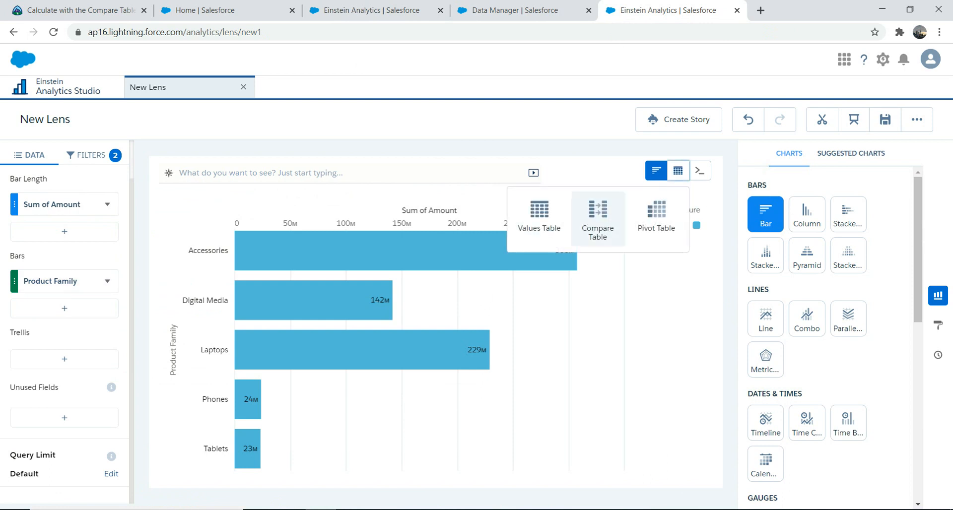
click(597, 218)
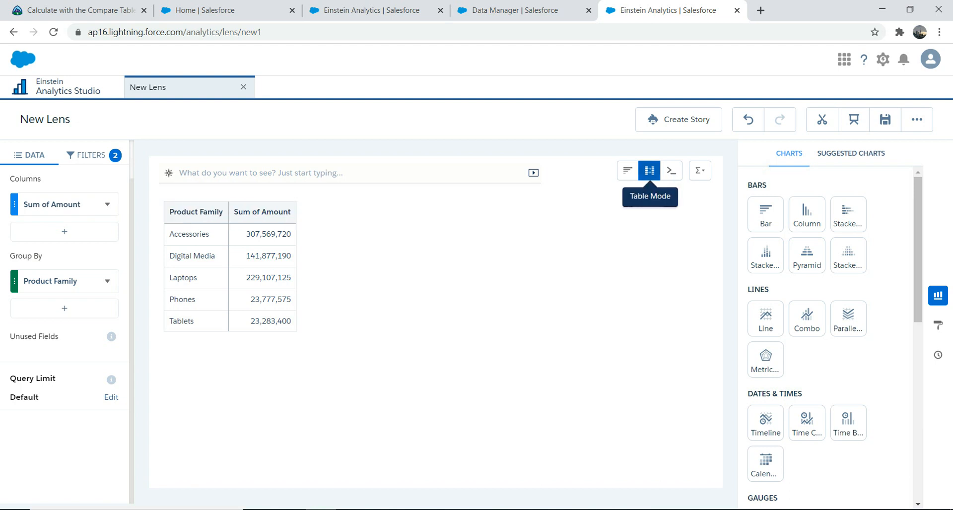
click(650, 171)
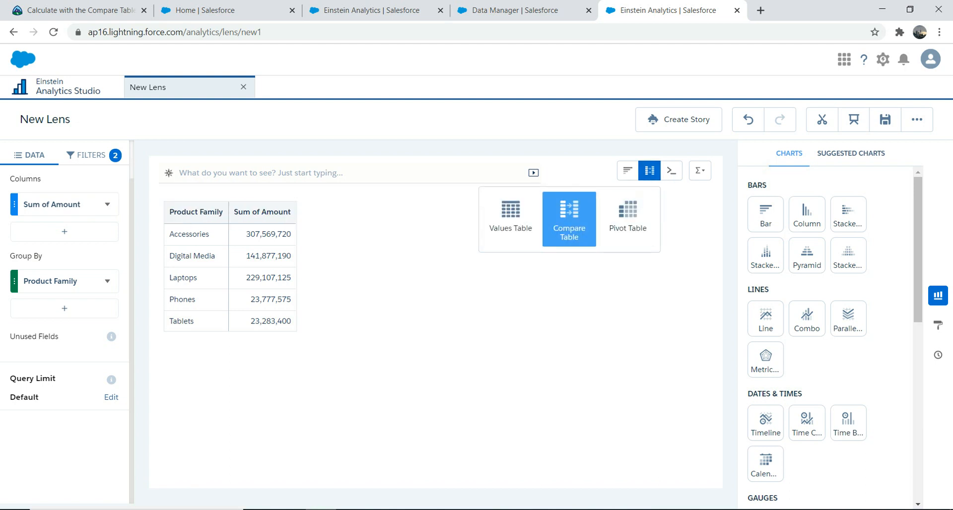
click(510, 218)
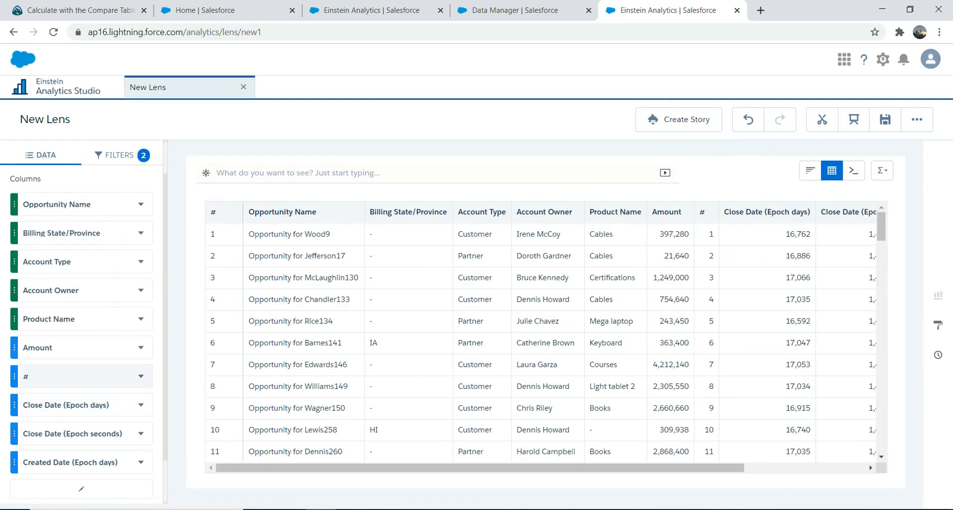
Format the # column of the values table to show its data as bars.
click(141, 376)
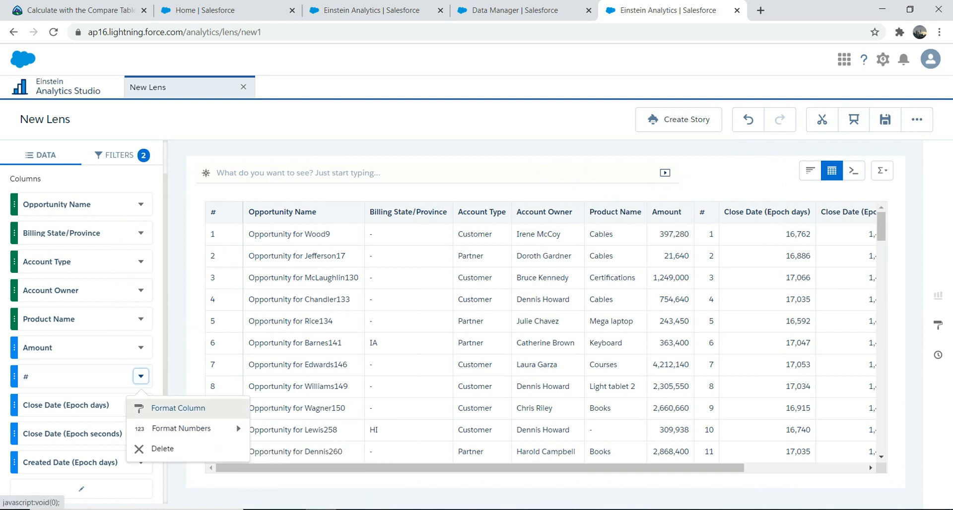
click(198, 408)
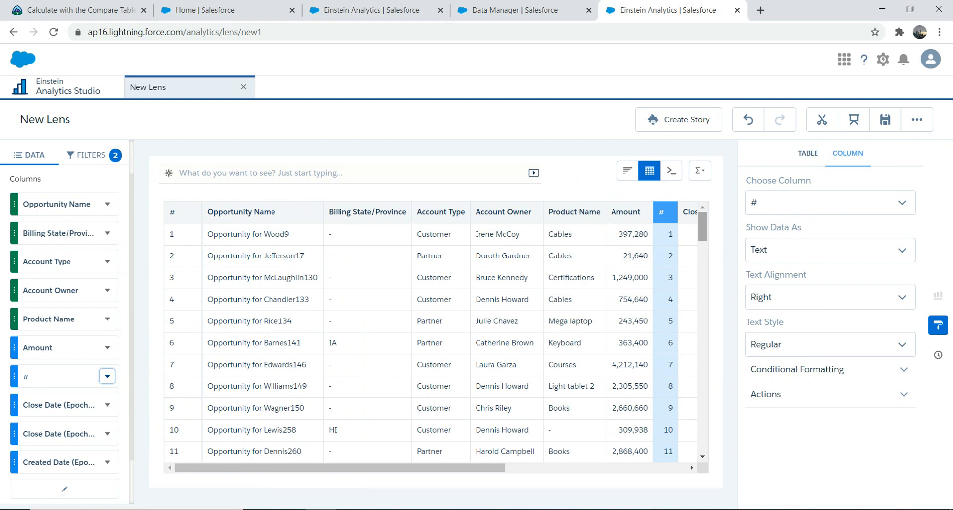
click(824, 203)
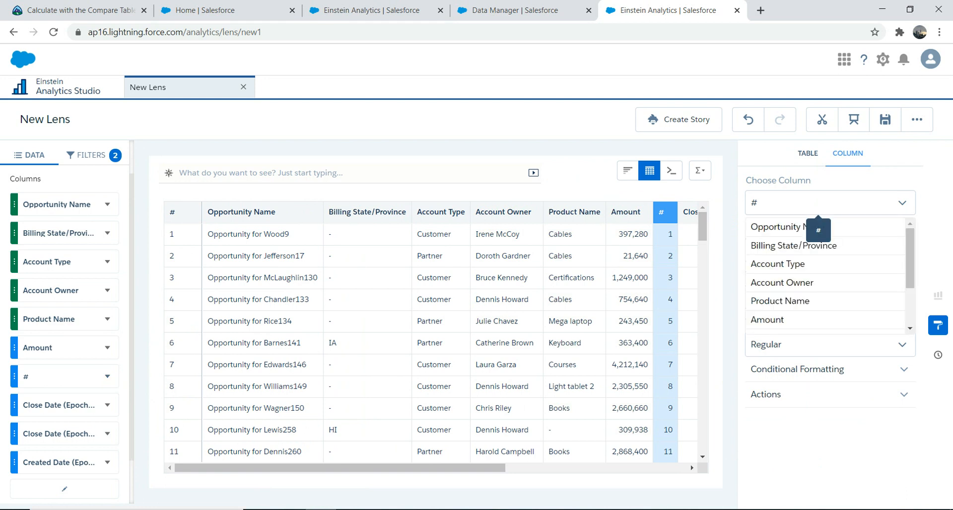
click(902, 203)
click(824, 249)
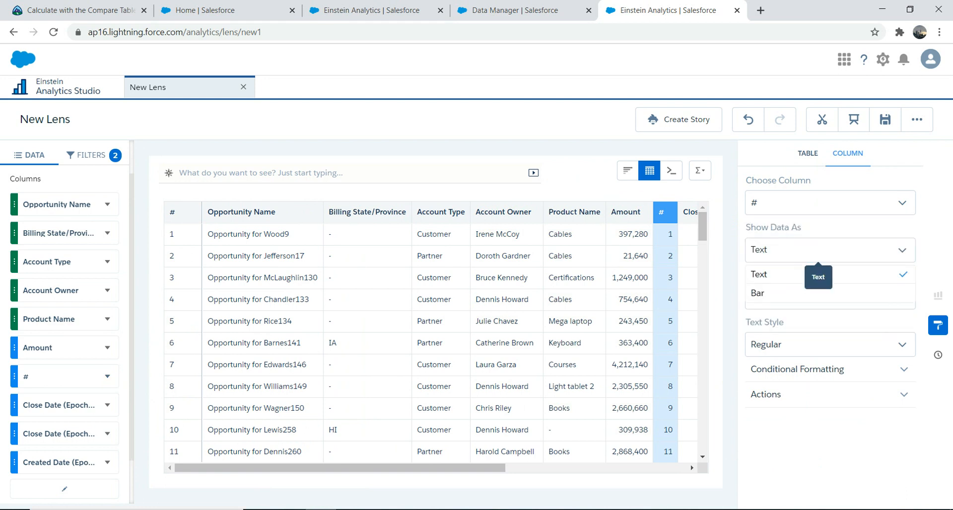
click(830, 294)
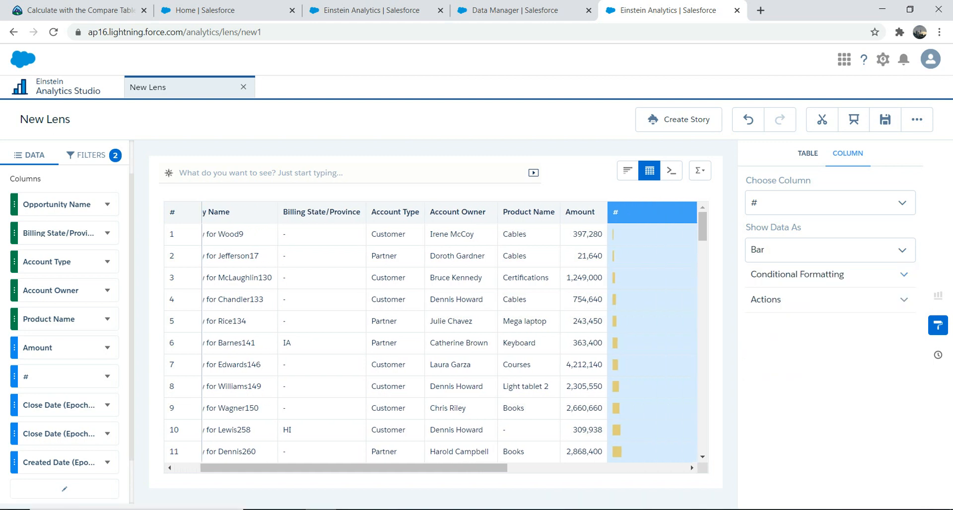
Glance at the Trailhead compare table instructions and return to the lens, staying in it without saving.
click(516, 10)
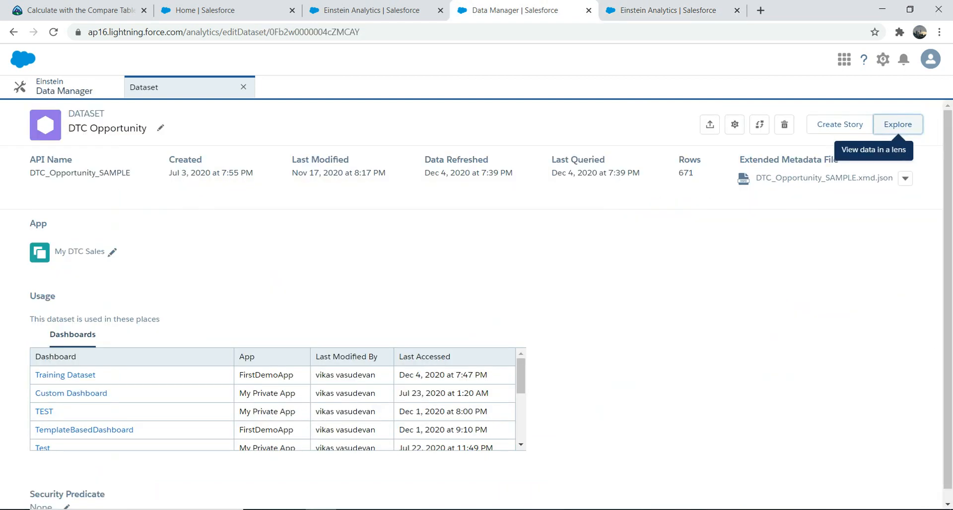
key(ctrl+1)
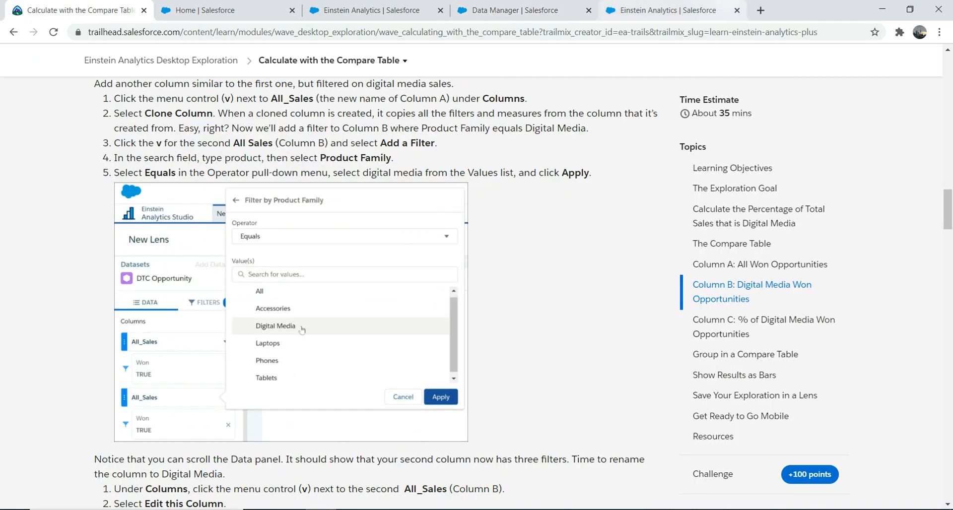
key(ctrl+5)
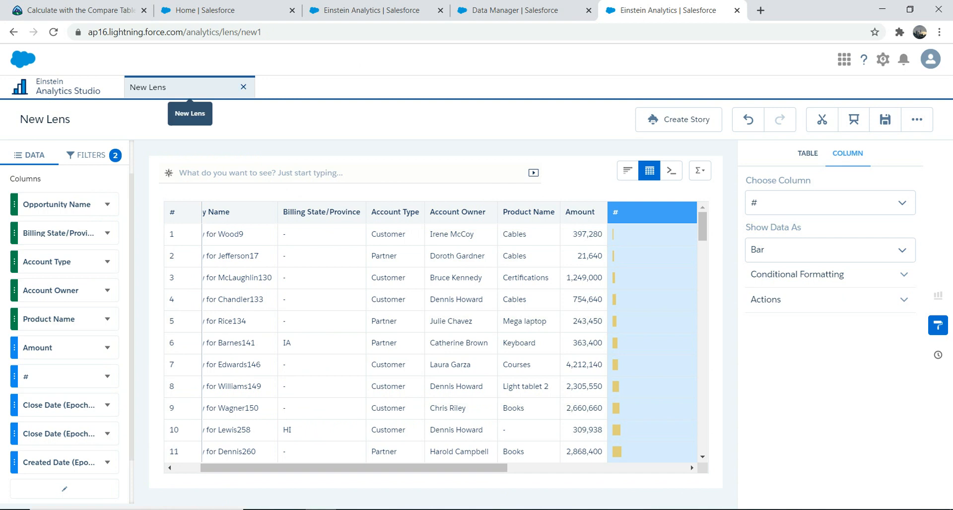
click(243, 87)
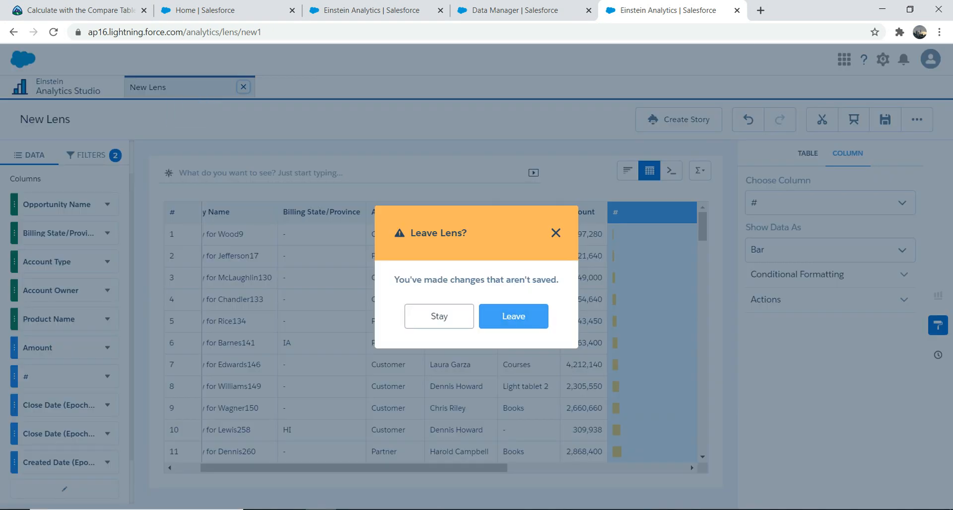
key(Escape)
Return the lens to a chart, convert it to a compare table, and display it as a values table again.
click(628, 170)
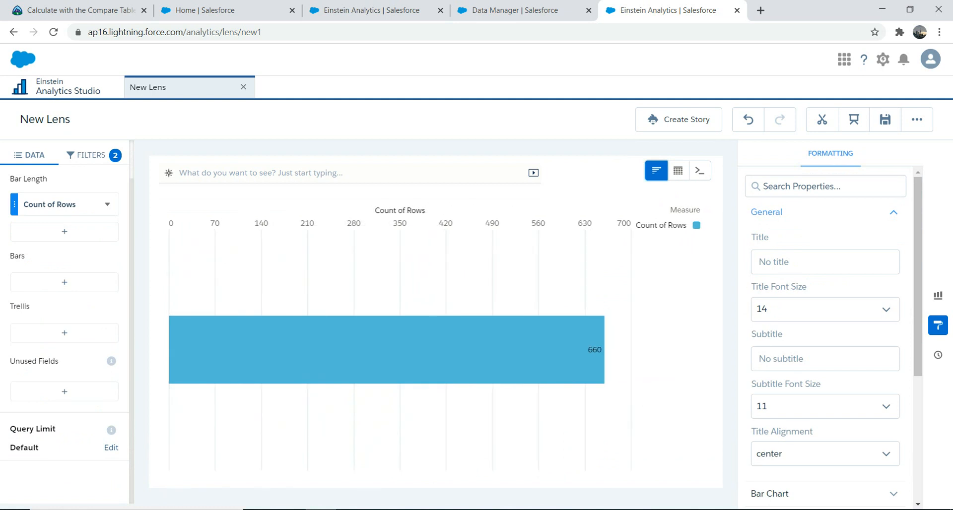
click(678, 171)
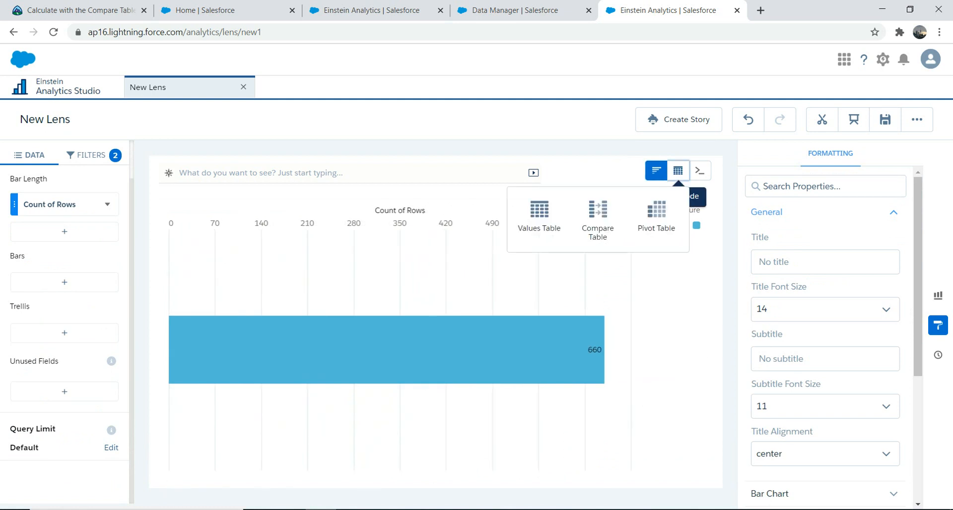
click(598, 221)
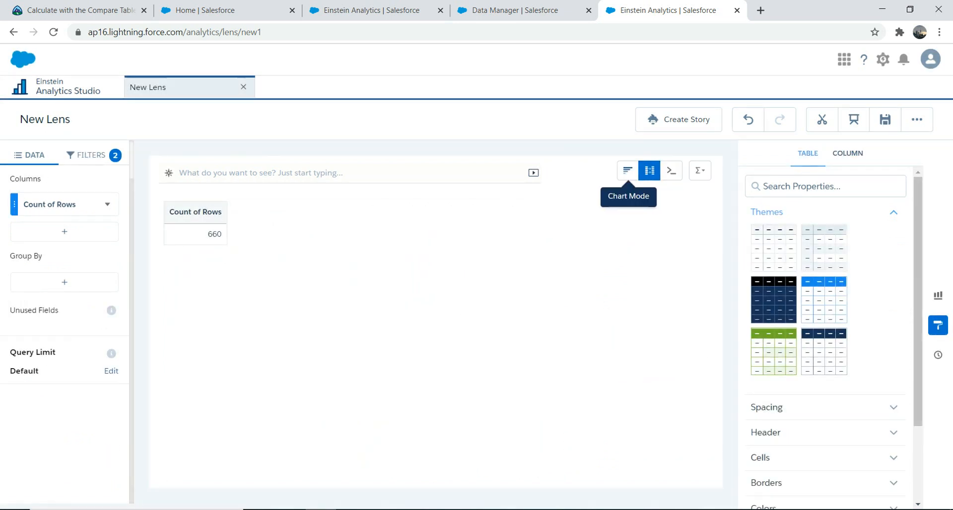
click(650, 171)
click(519, 221)
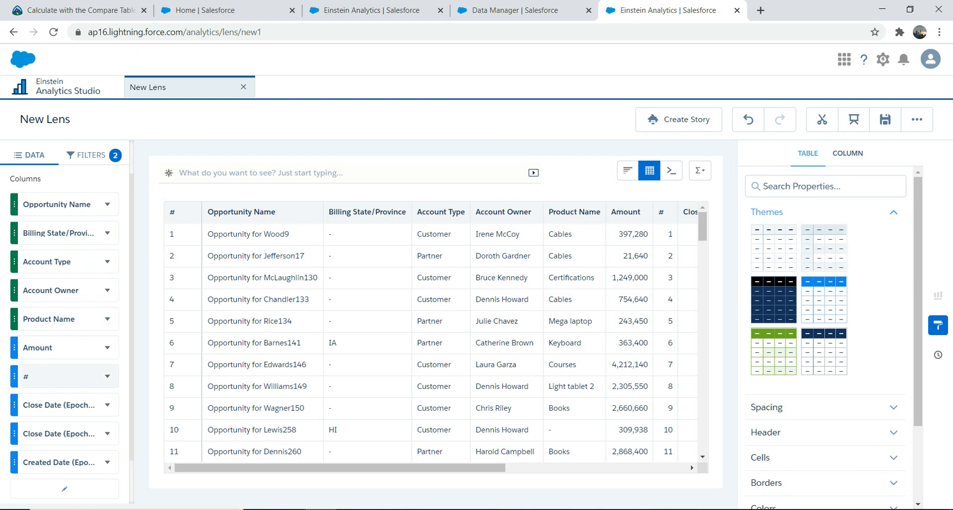
Apply the Currency number format with two decimals to the Amount column of the values table.
click(59, 376)
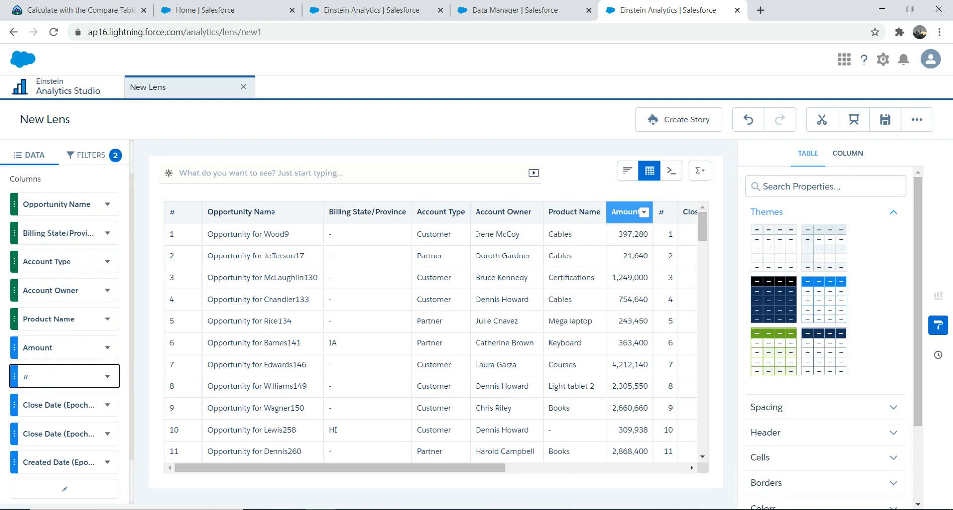
scroll(431, 333, right, 5)
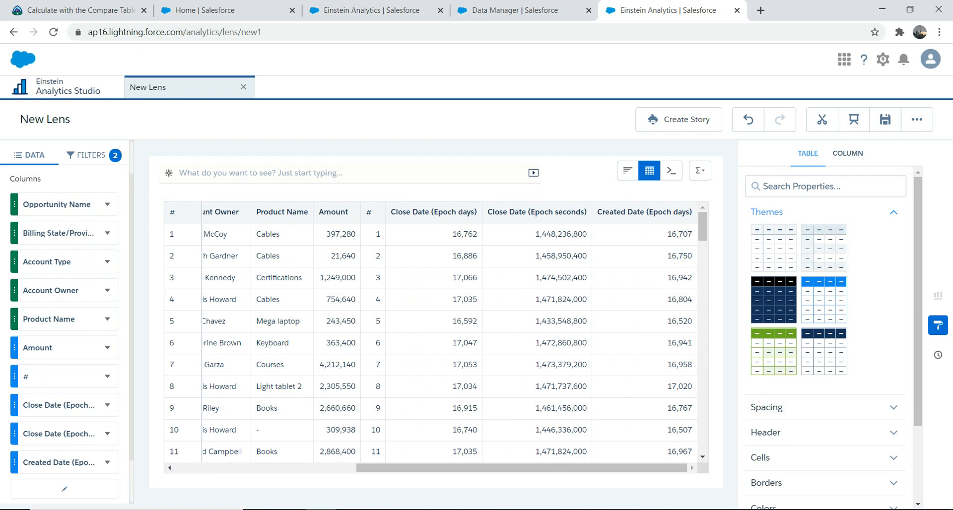
scroll(431, 332, left, 2)
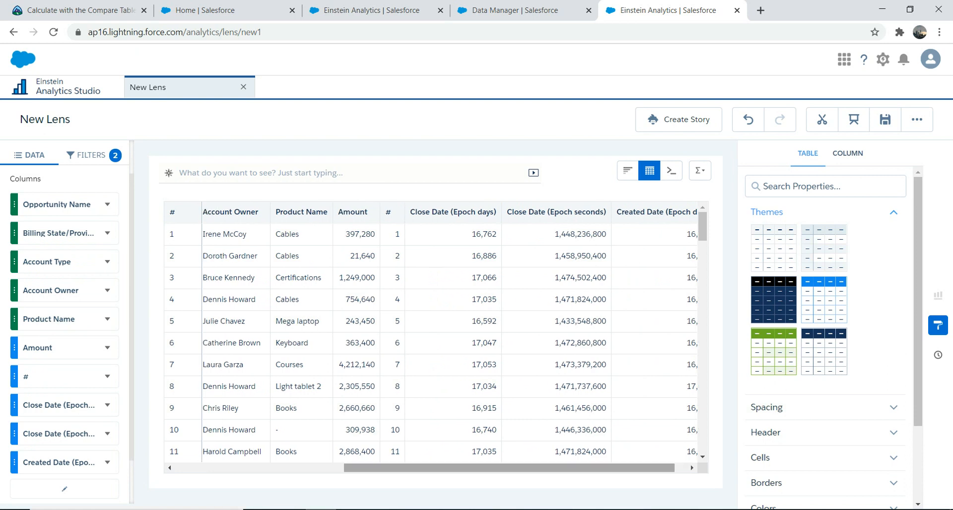
click(108, 347)
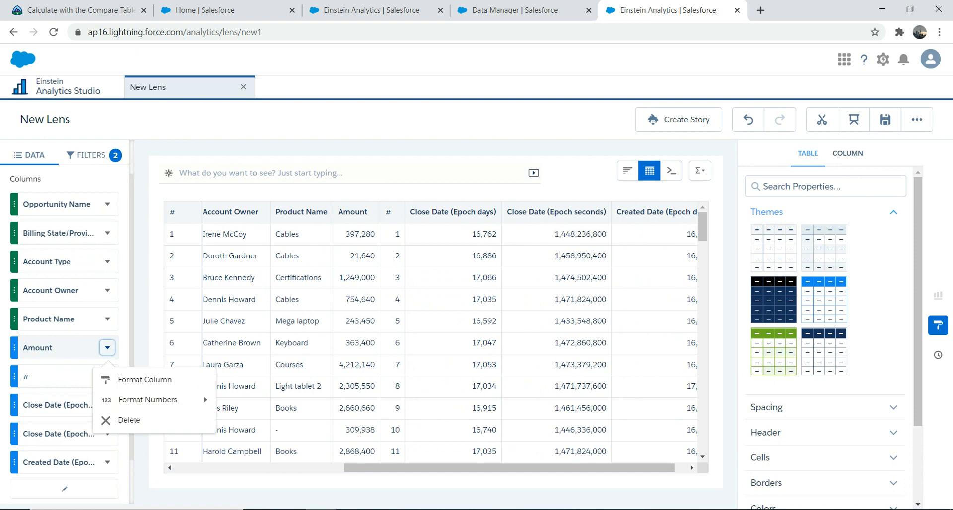
mouse_move(147, 399)
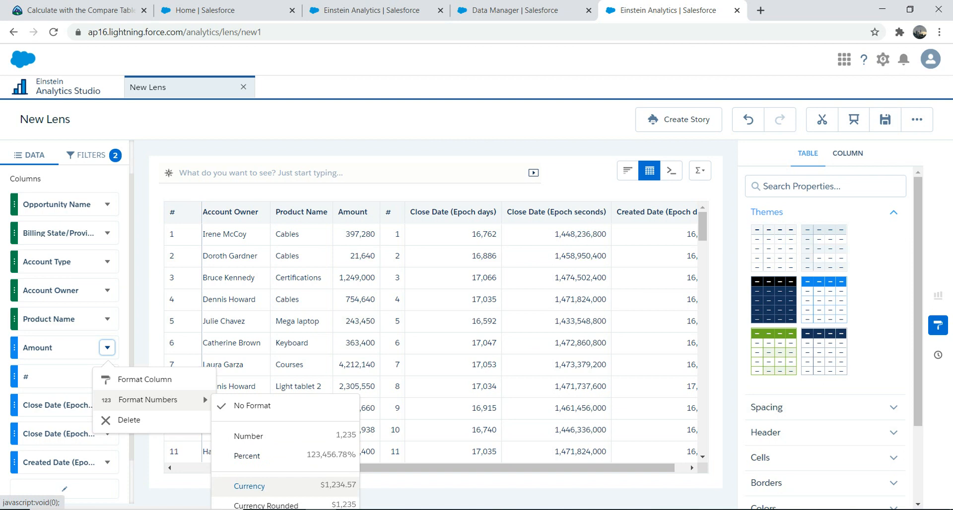
click(249, 486)
click(249, 485)
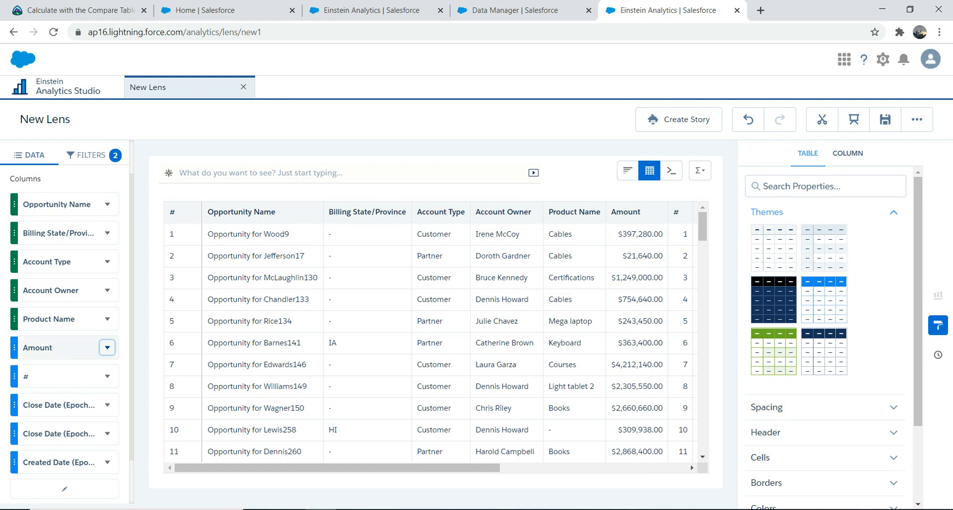
Try the Percent number format on the Amount column and restore the Currency format.
click(107, 347)
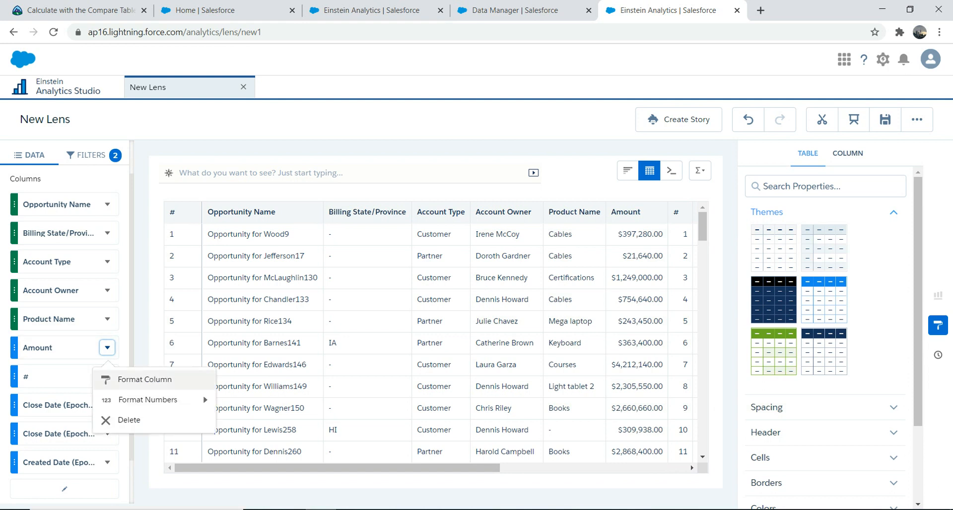
mouse_move(149, 400)
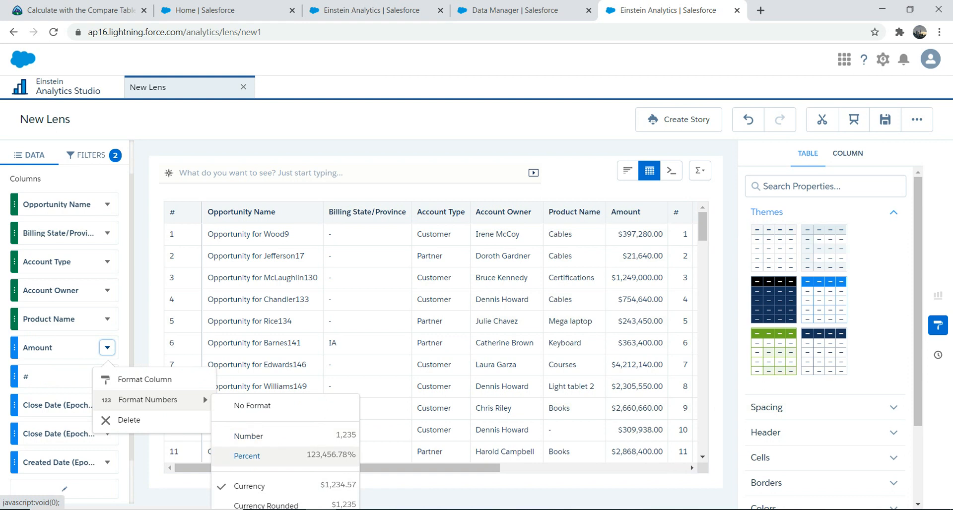
click(246, 456)
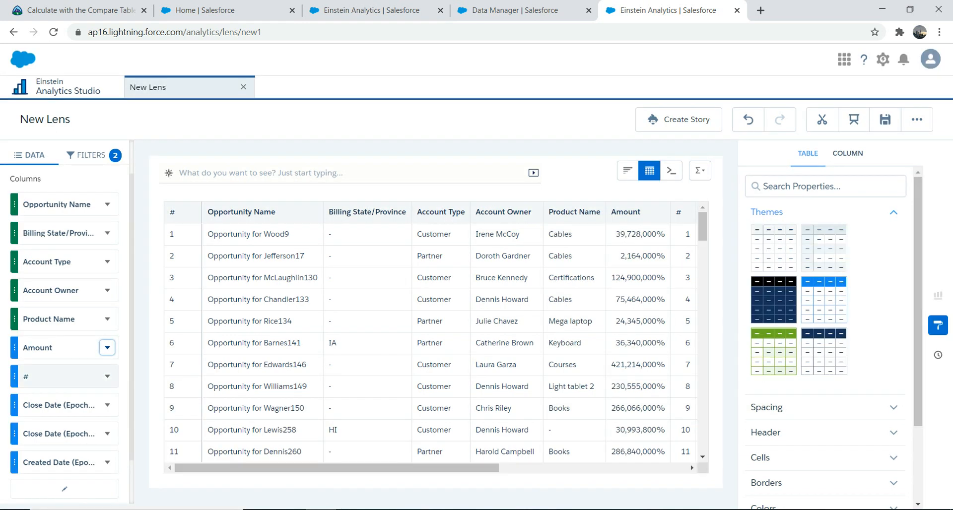
click(107, 347)
mouse_move(149, 399)
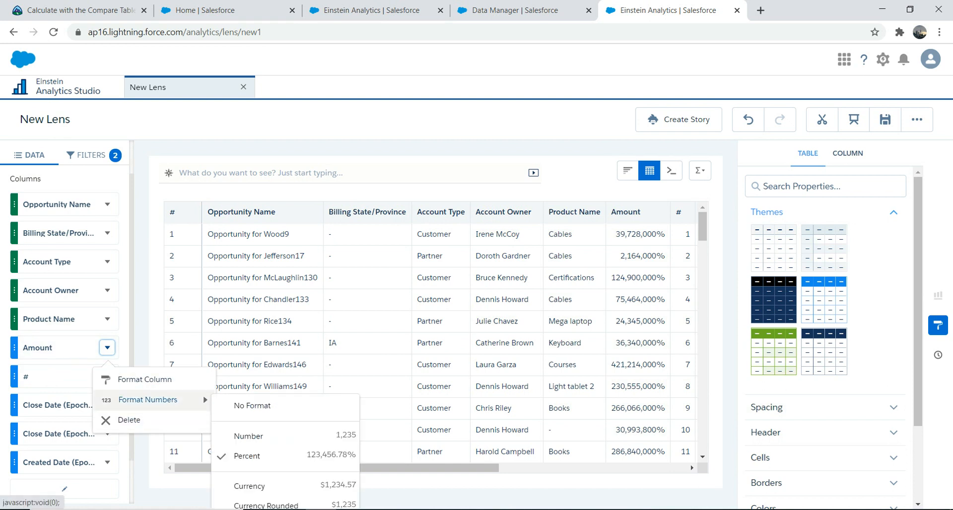
click(249, 486)
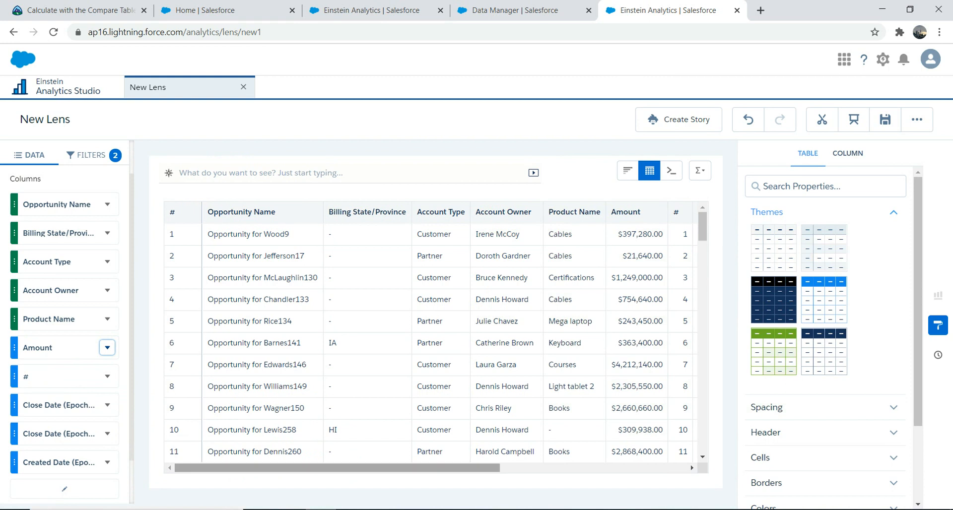
Add the Forecast Category field as another column of the values table.
drag(337, 468, 525, 468)
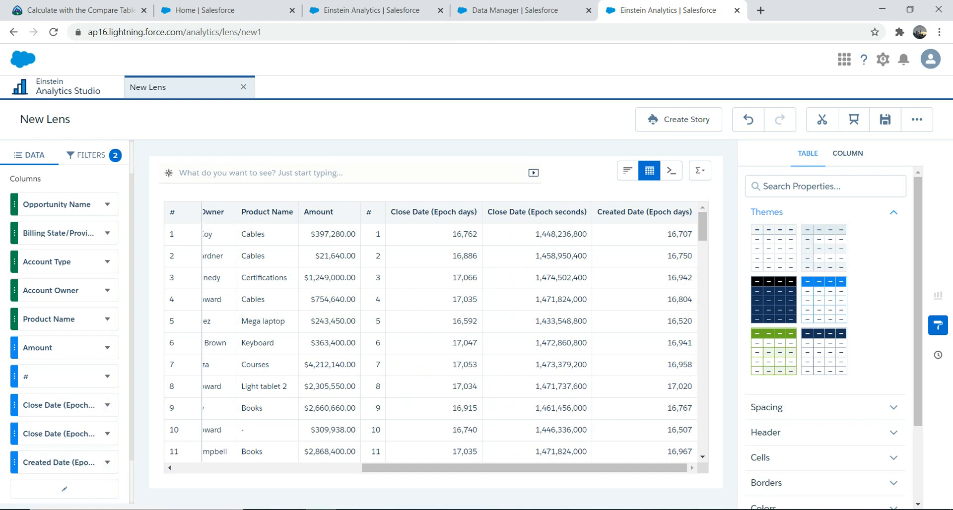
click(64, 489)
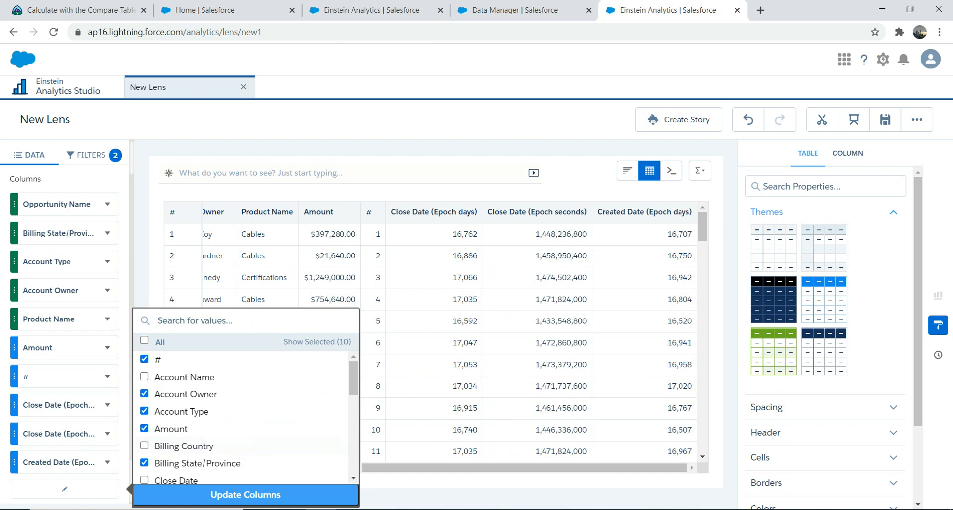
scroll(246, 412, down, 8)
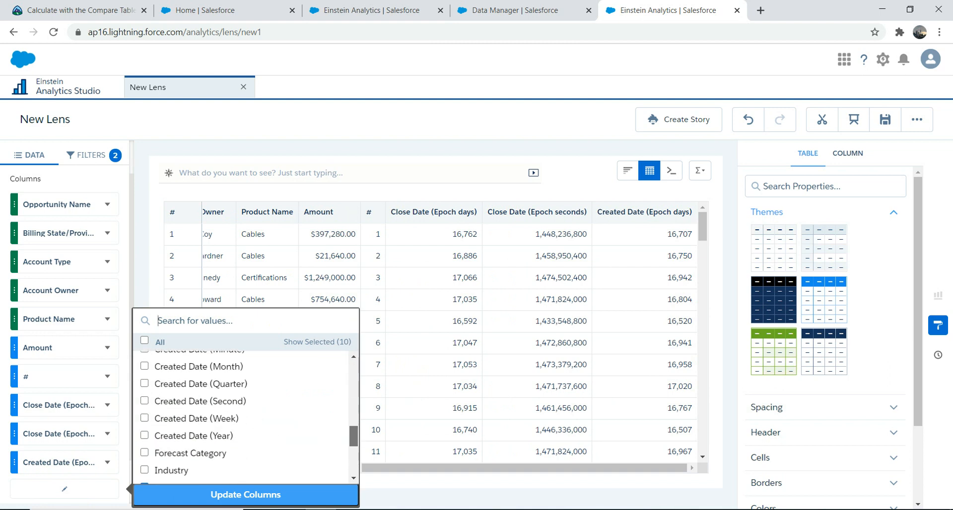
scroll(245, 412, down, 3)
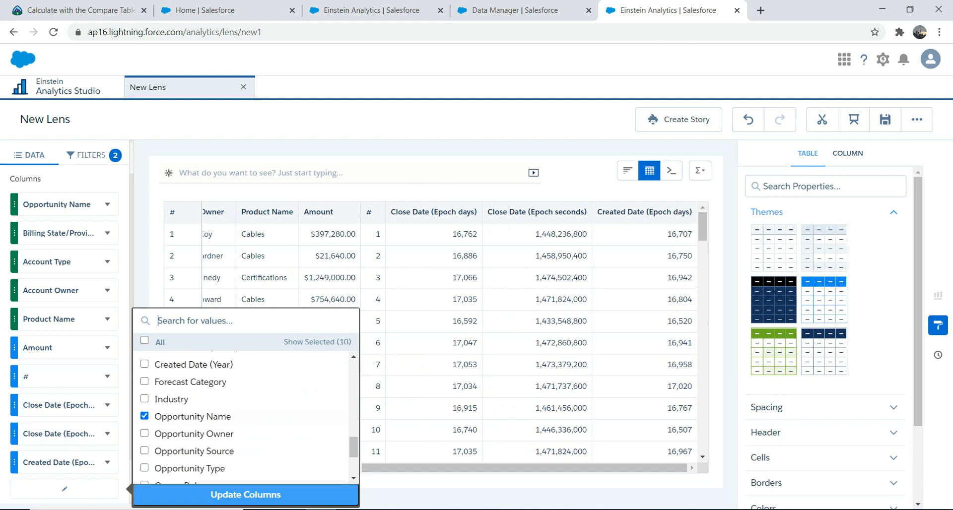
click(144, 382)
click(246, 495)
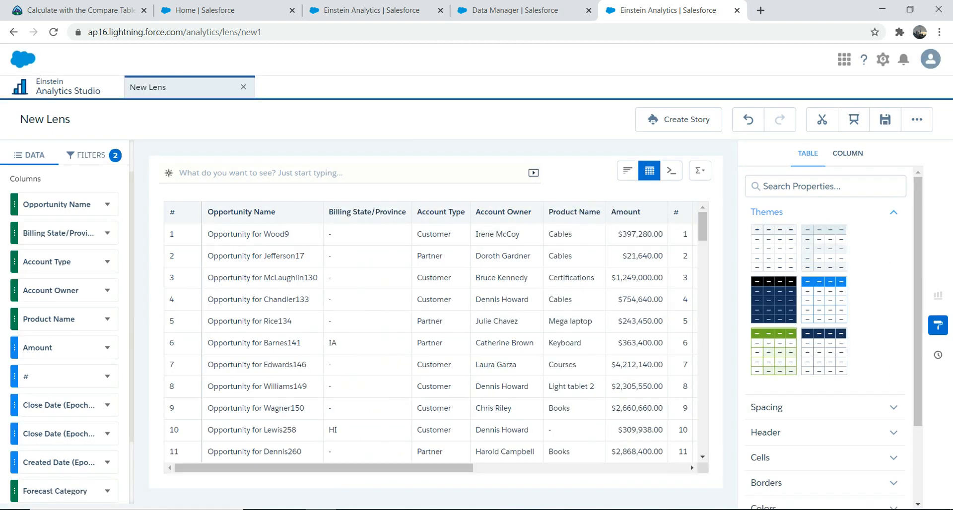
Open the column formatting options for the Forecast Category column of the values table.
drag(323, 468, 536, 468)
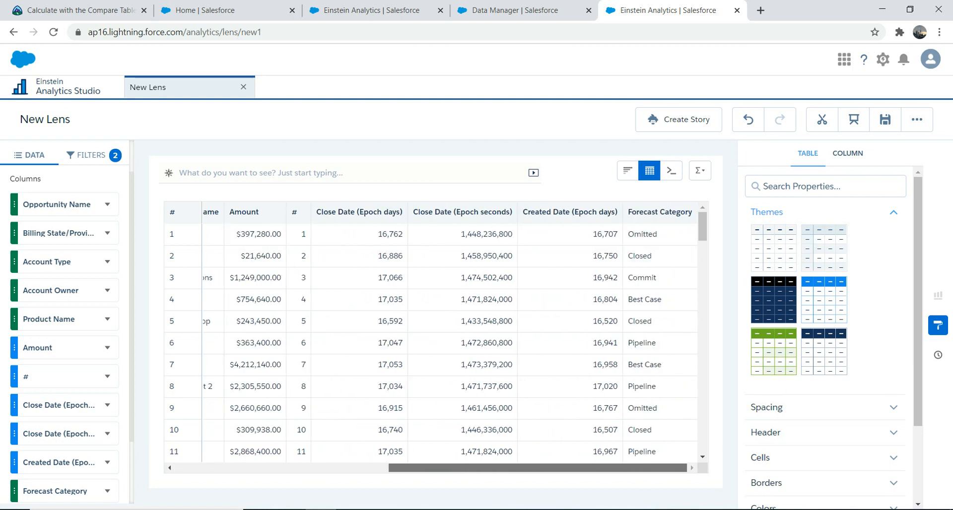
click(107, 491)
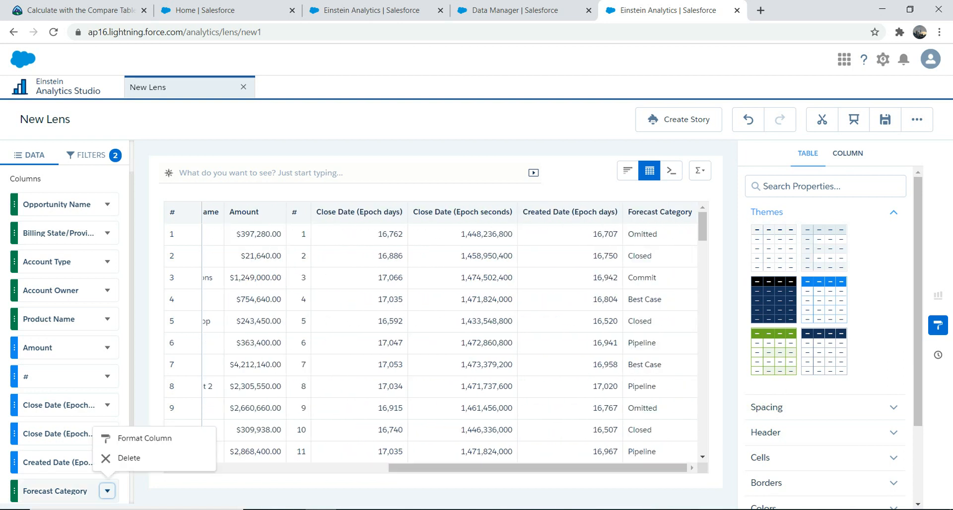
click(144, 438)
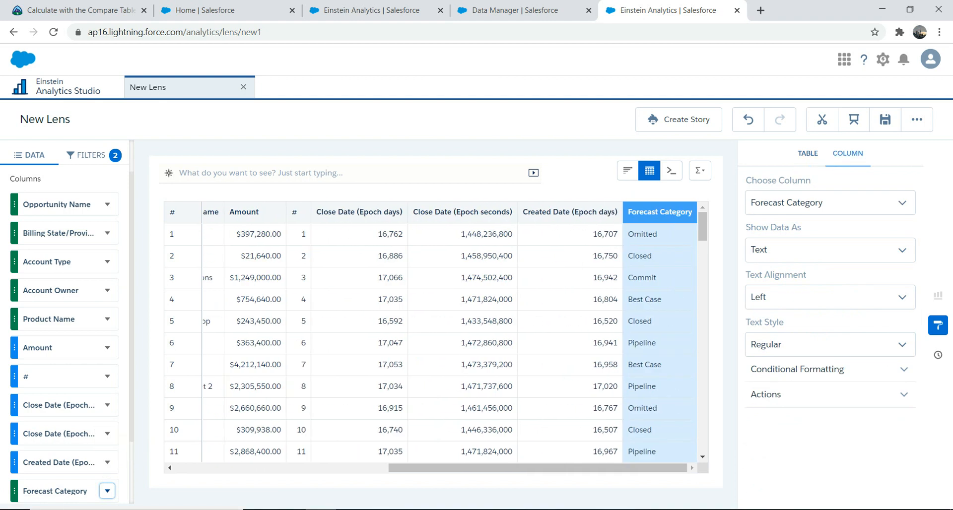
Try showing the Forecast Category data as images and restore the Text display.
click(817, 251)
click(794, 294)
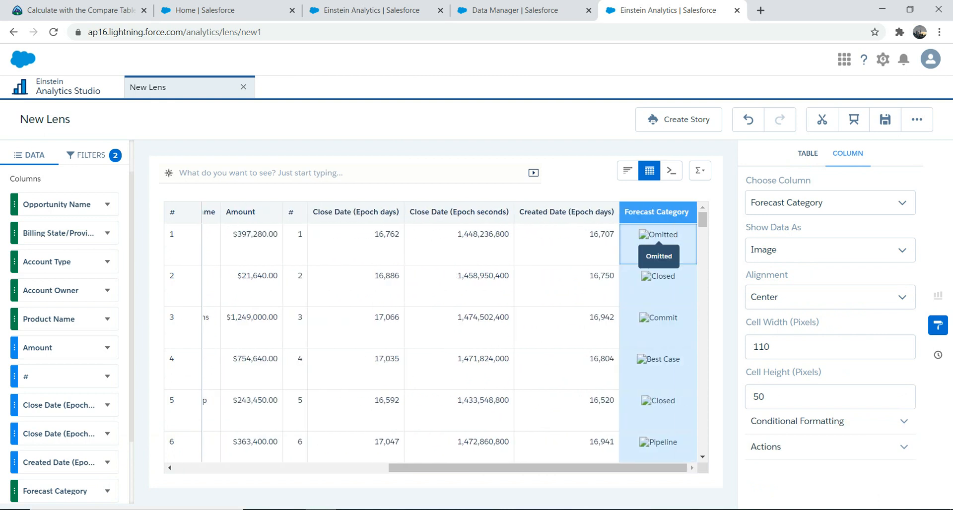
click(830, 249)
click(774, 272)
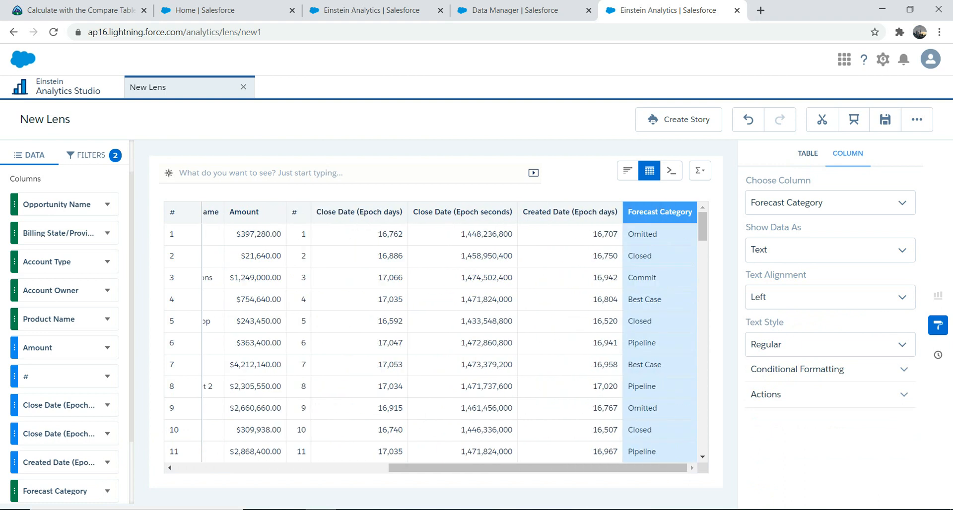
Set the Forecast Category column's text alignment to Center and its text style to Bold.
click(830, 298)
click(830, 340)
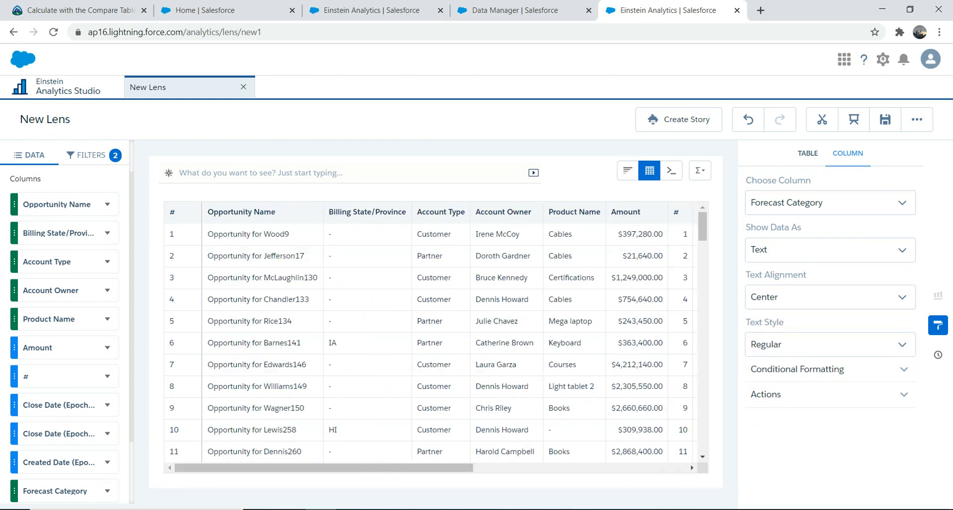
click(869, 345)
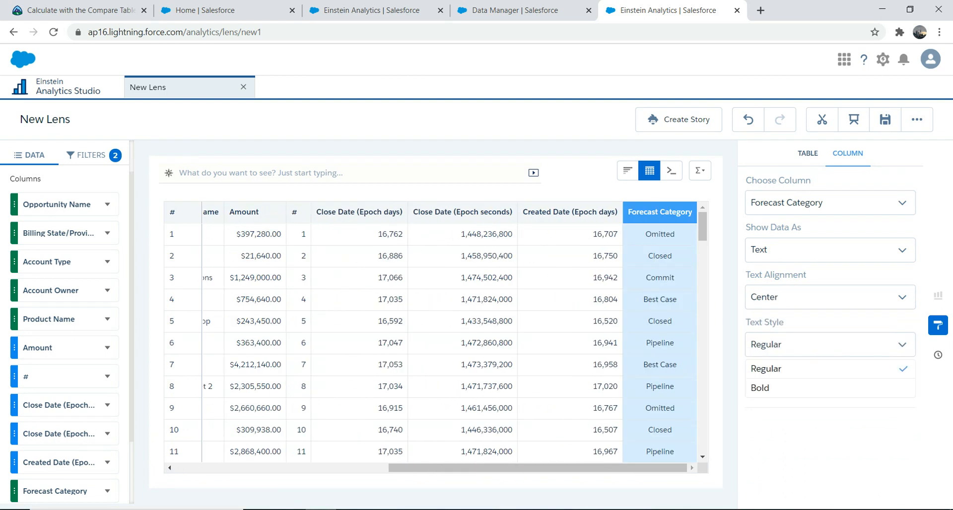
click(774, 387)
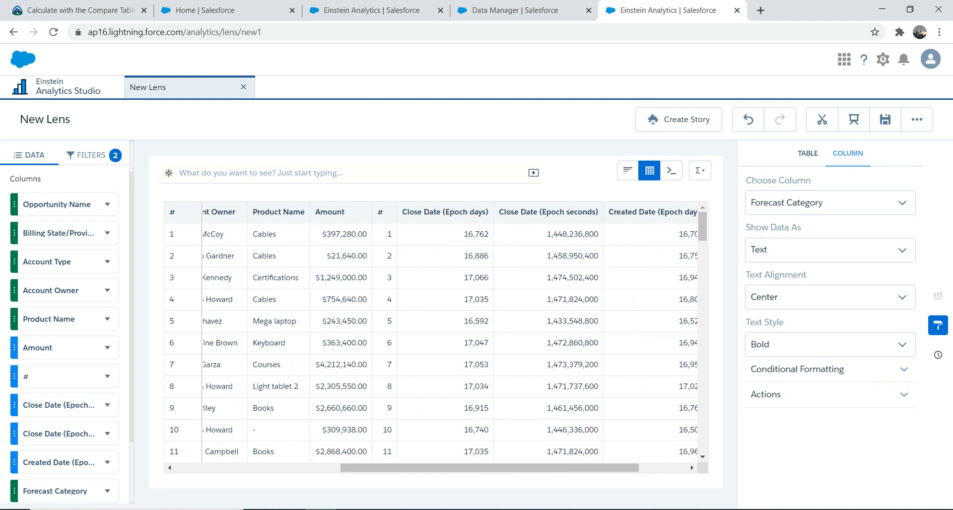
Add a conditional formatting rule to Forecast Category that uses the color in the reference column with the Background Color style.
click(774, 394)
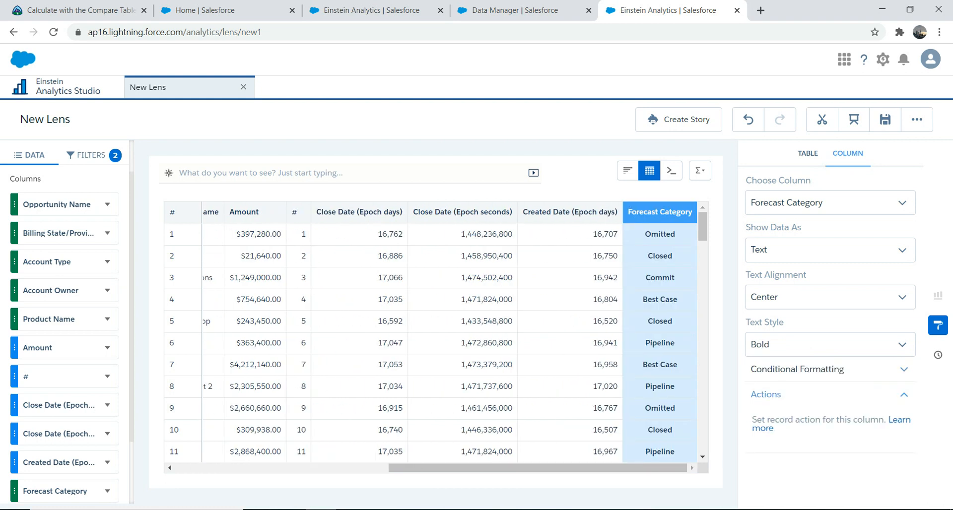
click(797, 369)
scroll(833, 333, down, 2)
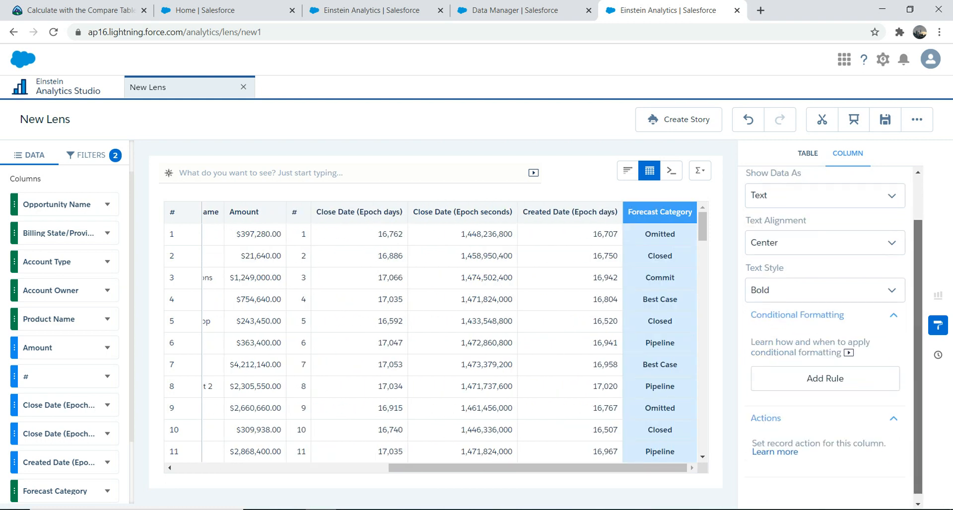
click(825, 372)
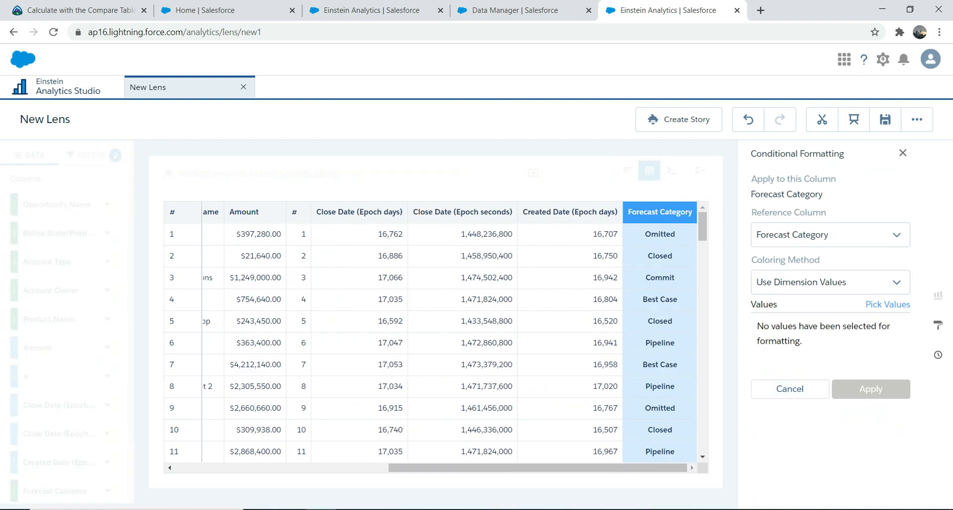
click(818, 282)
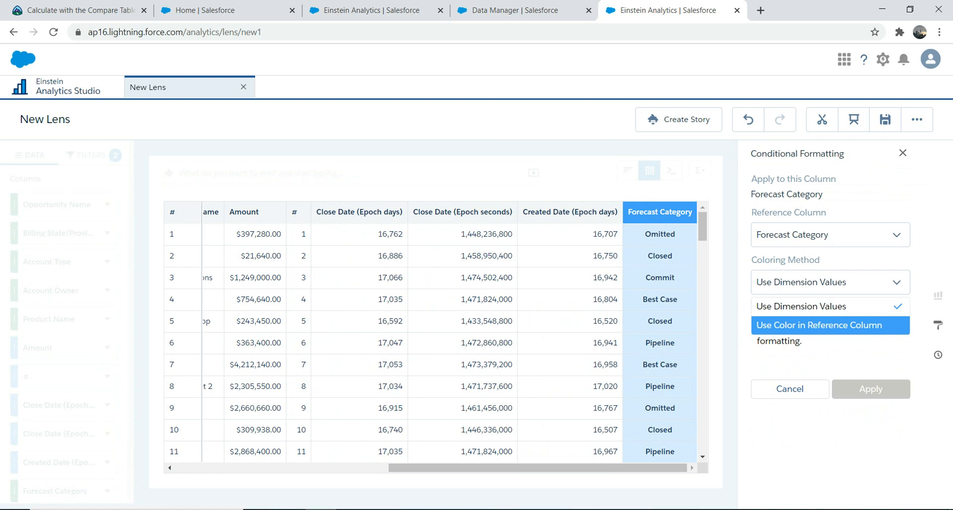
click(819, 325)
click(824, 330)
click(791, 375)
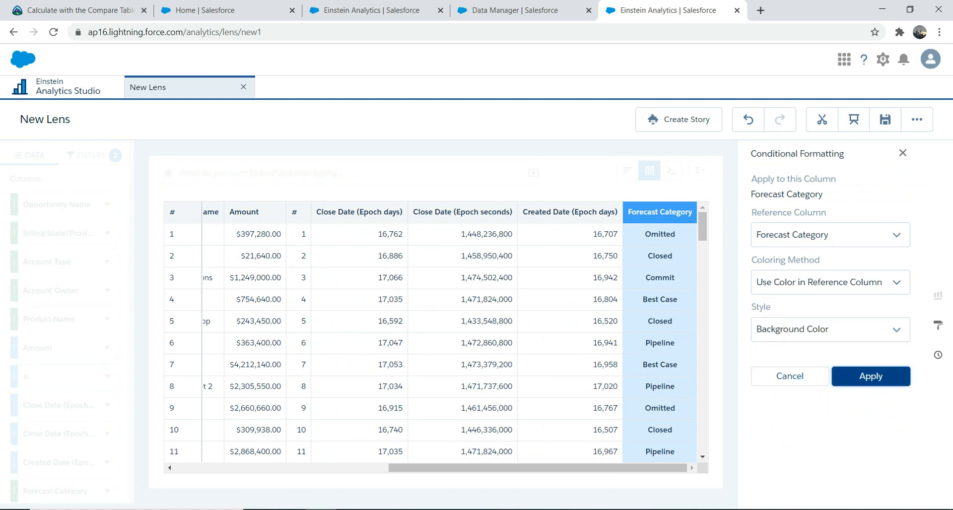
key(Return)
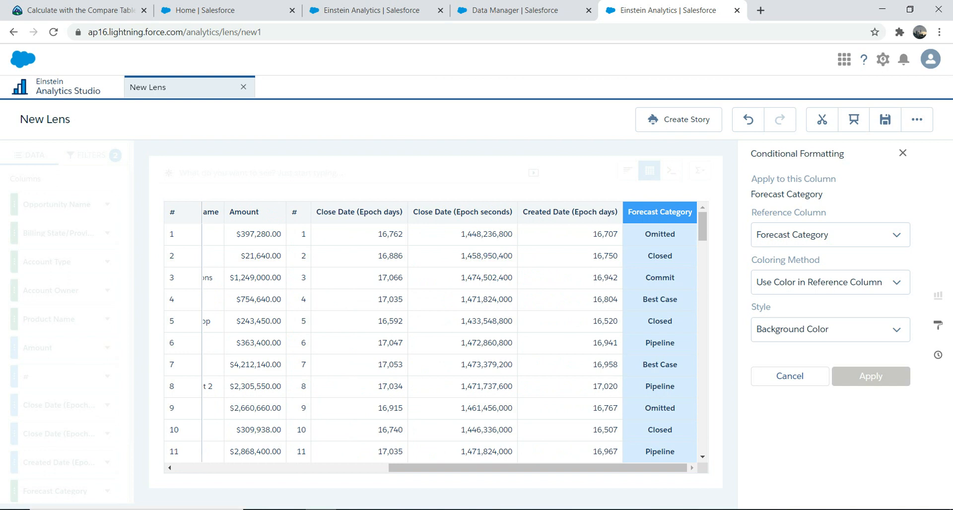
click(790, 375)
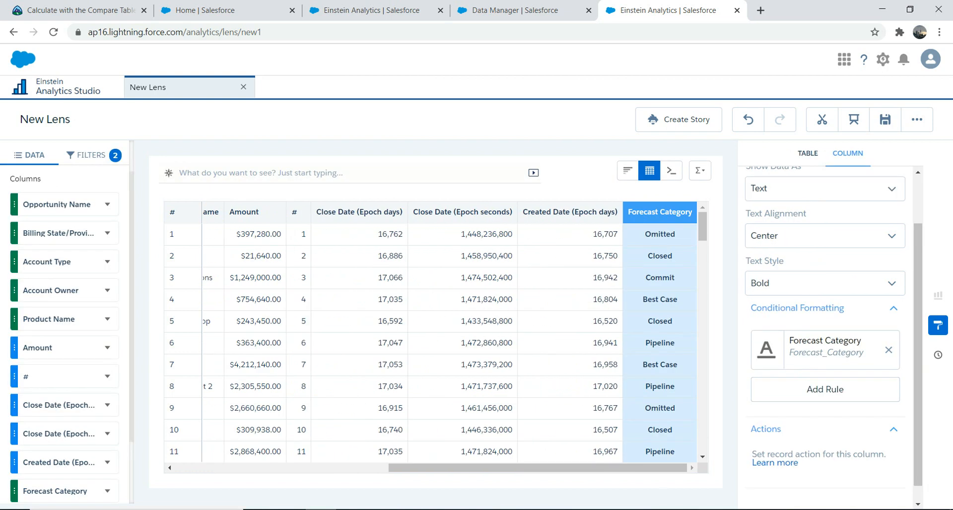
Apply the dark blue theme with the black header row to the values table.
click(808, 154)
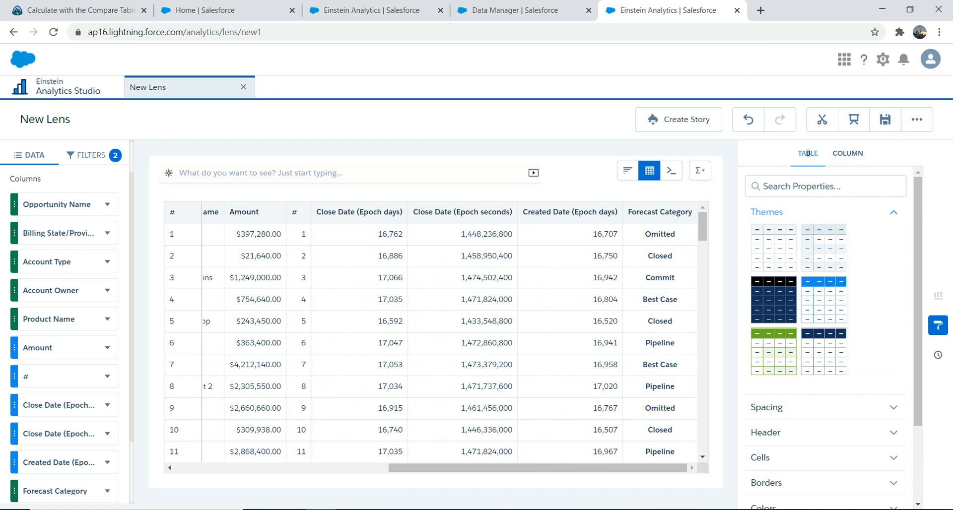
click(779, 238)
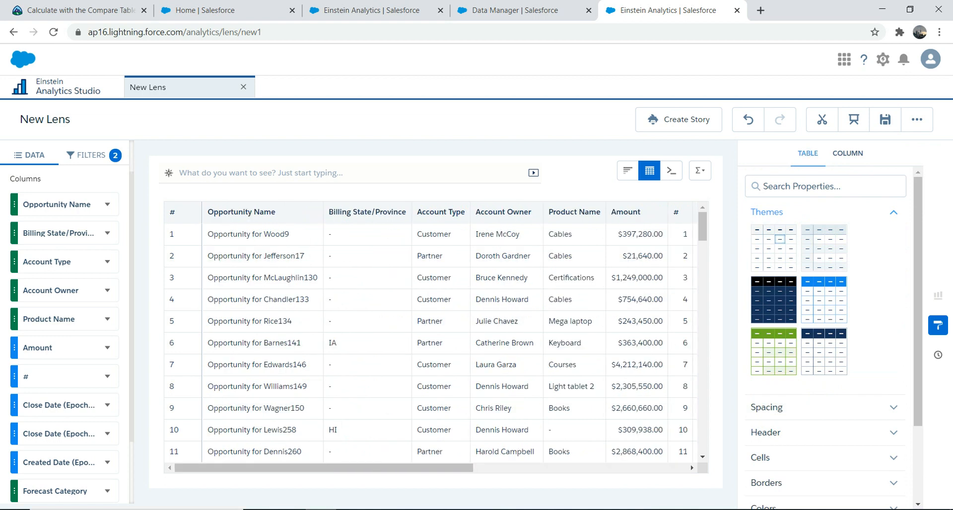
click(773, 299)
scroll(462, 214, right, 10)
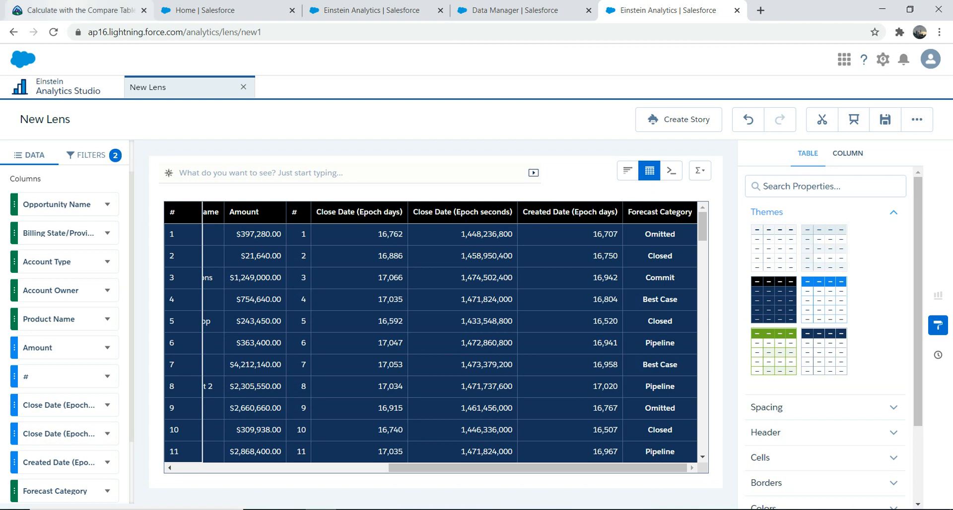
Switch to the Trailhead compare table unit and examine its instructions for the Digital Media filter and the B/A formula column.
click(80, 9)
scroll(438, 247, down, 10)
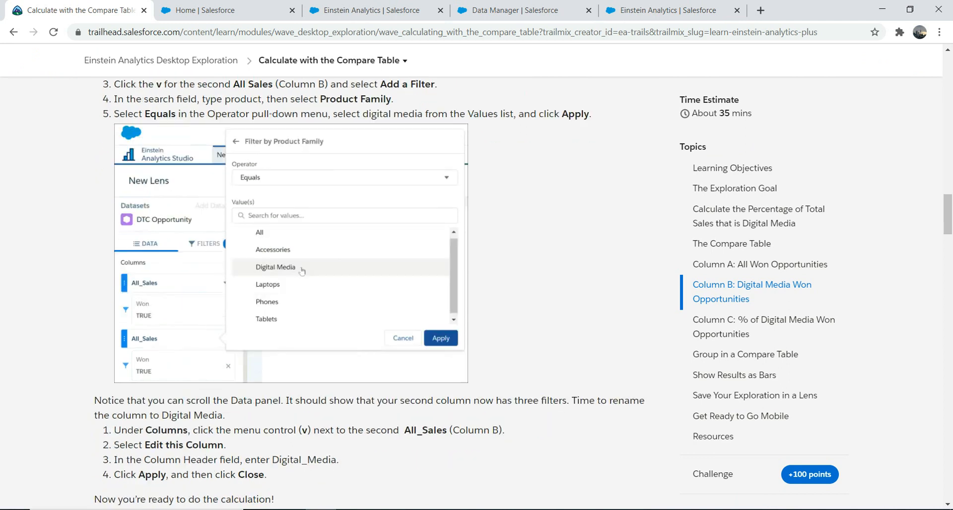
scroll(438, 248, down, 6)
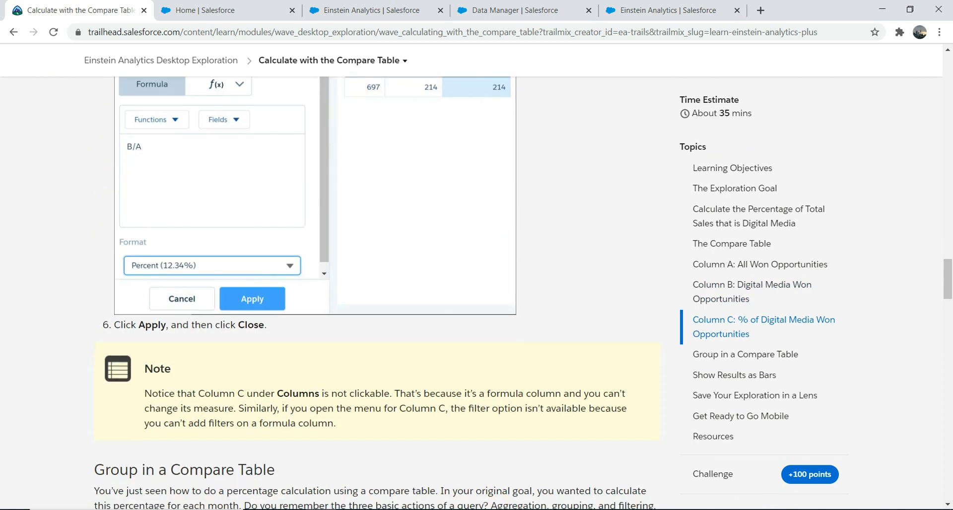
scroll(438, 195, up, 5)
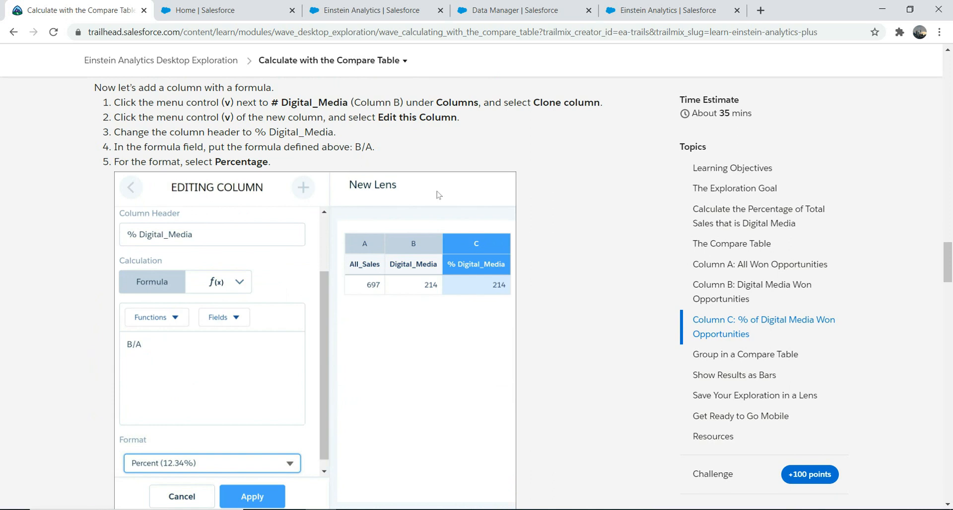
scroll(439, 194, up, 7)
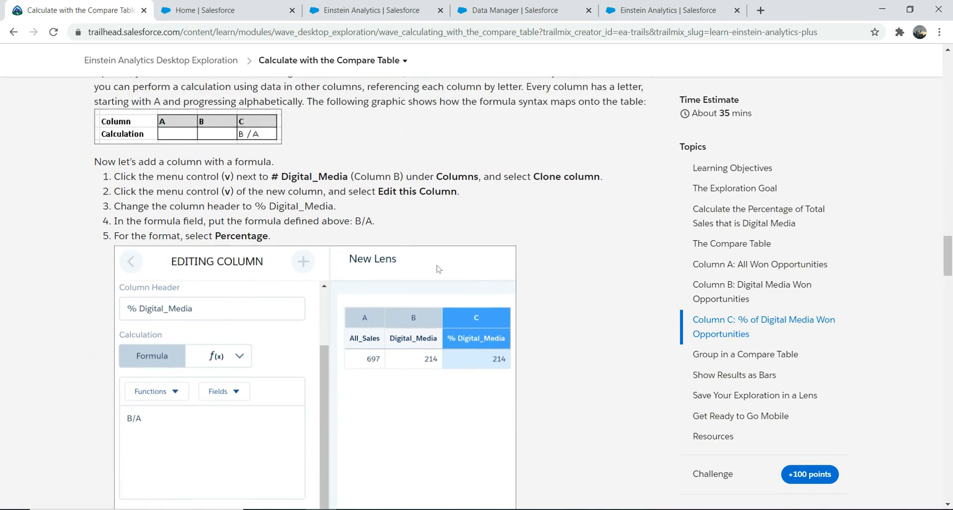
scroll(439, 343, down, 4)
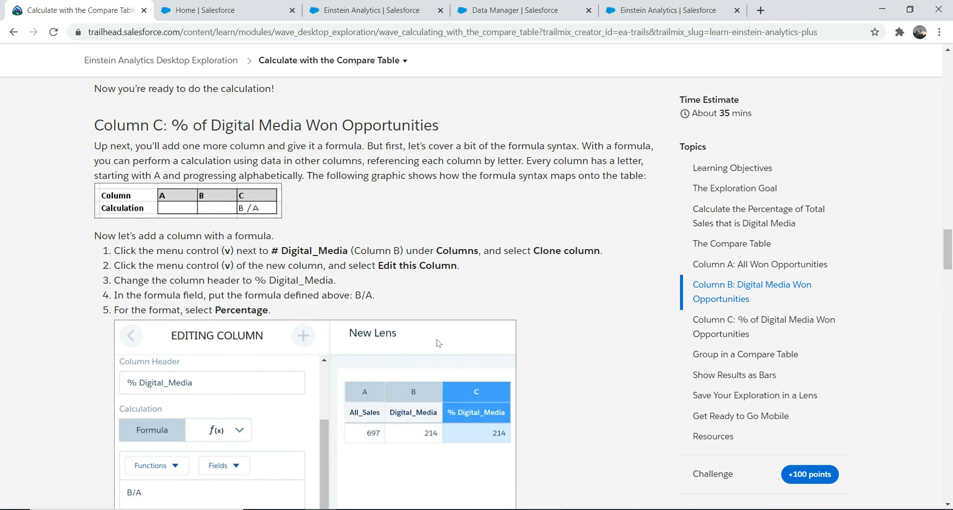
drag(95, 124, 302, 265)
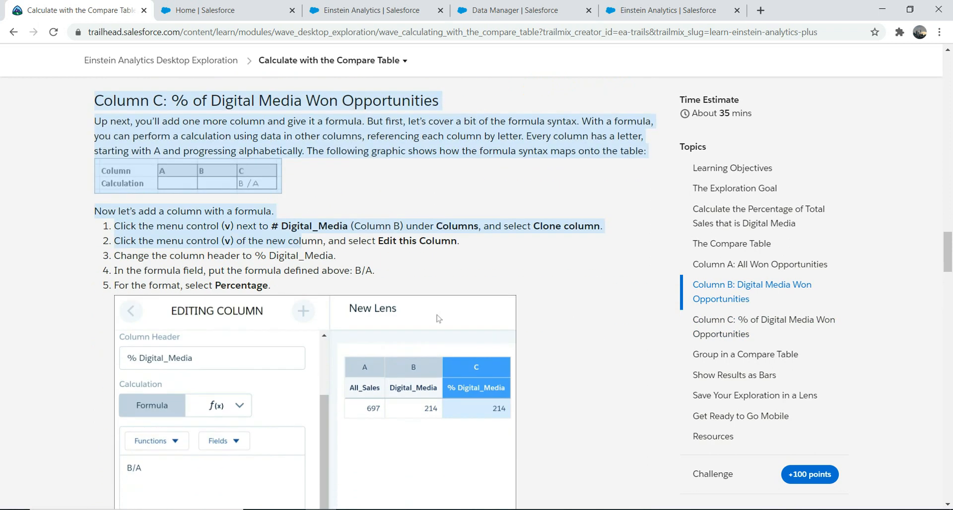
Review the rest of the compare table unit, including grouping, results as bars, saving the lens, the quiz, and the Column A instructions.
scroll(438, 343, down, 10)
scroll(439, 343, down, 8)
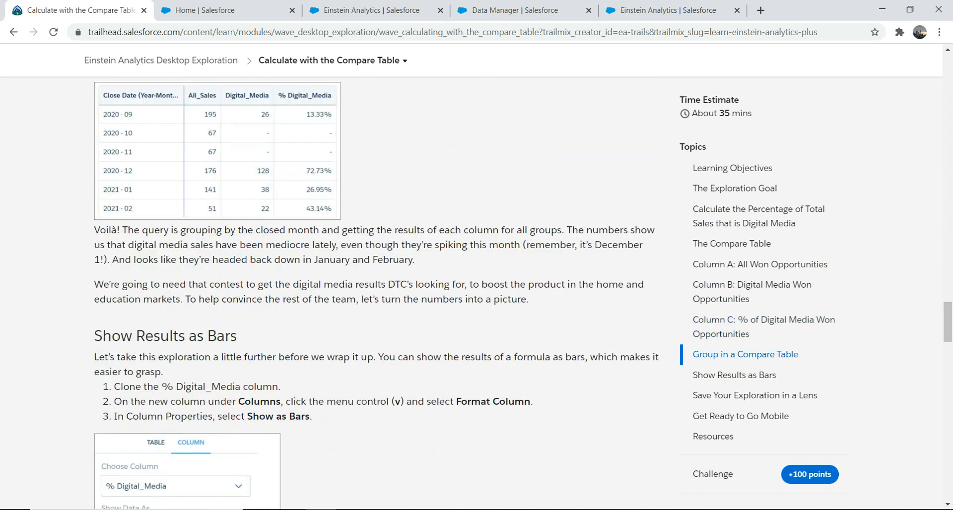
scroll(438, 343, down, 15)
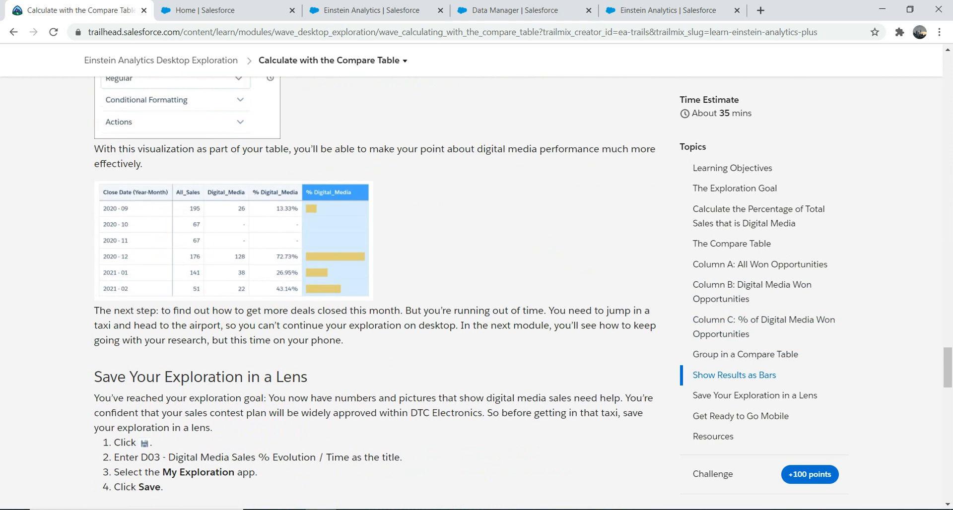
scroll(438, 343, down, 5)
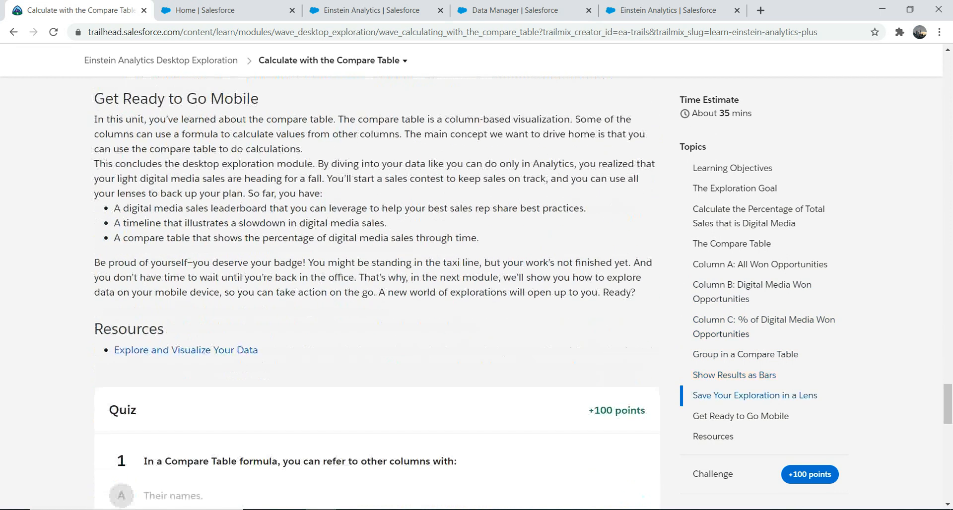
scroll(377, 293, down, 6)
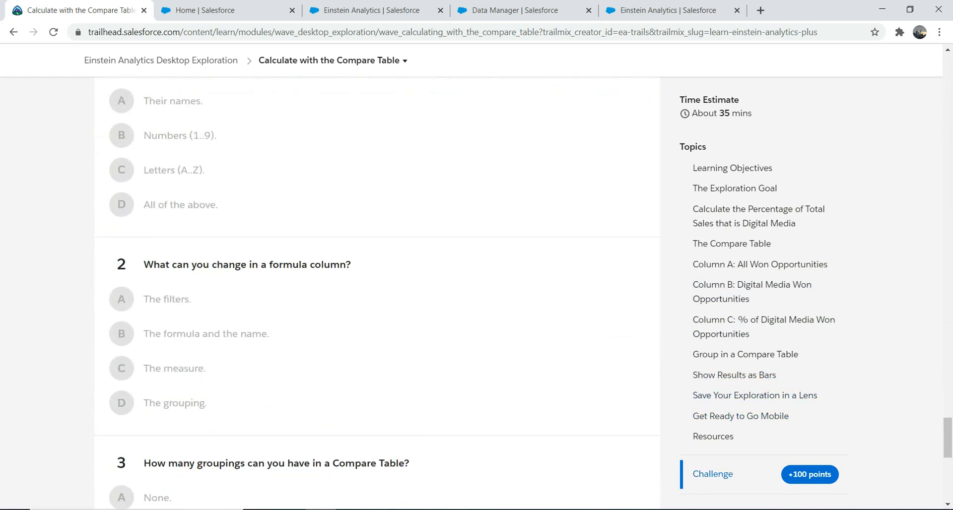
scroll(377, 293, up, 15)
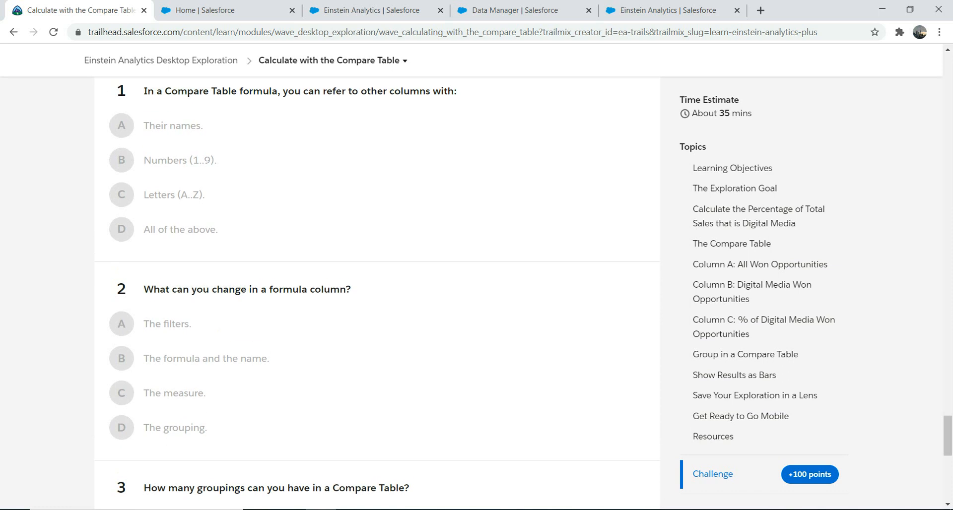
scroll(377, 293, up, 15)
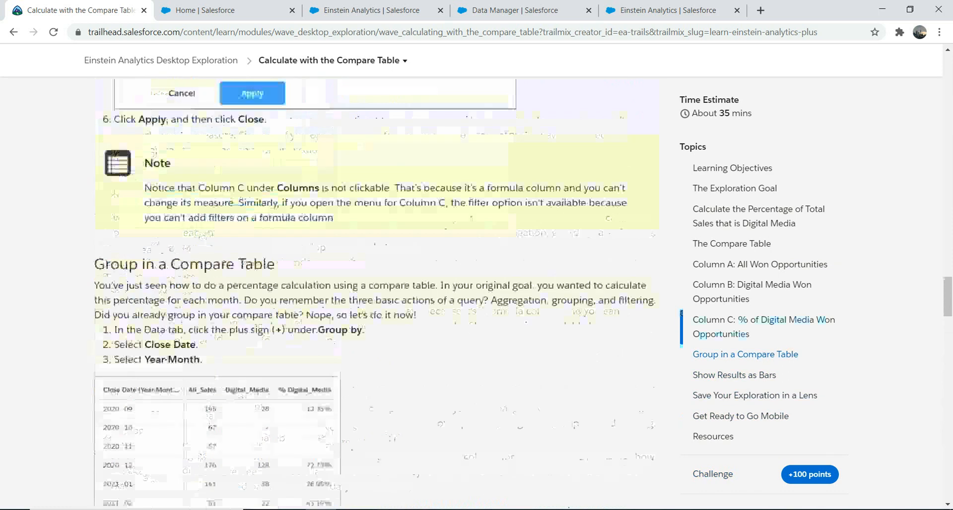
scroll(377, 293, down, 1)
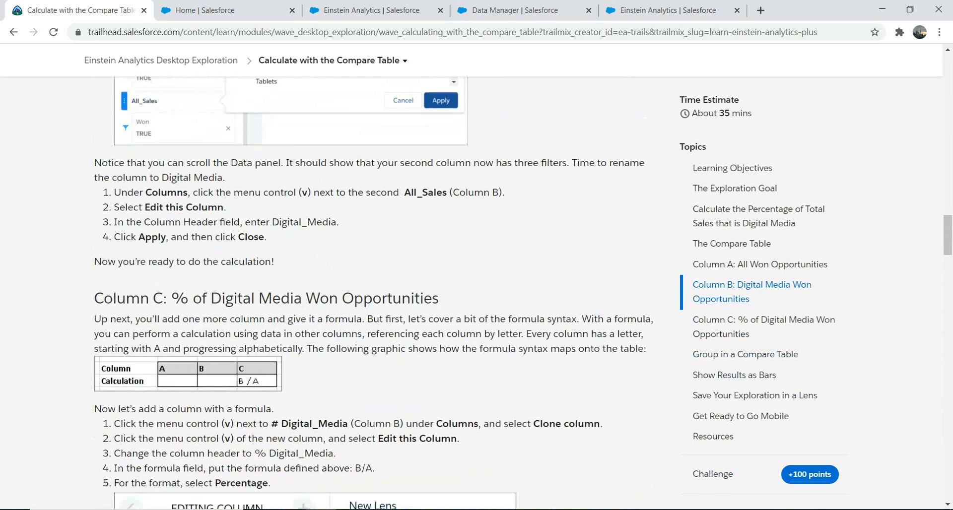
scroll(377, 293, up, 15)
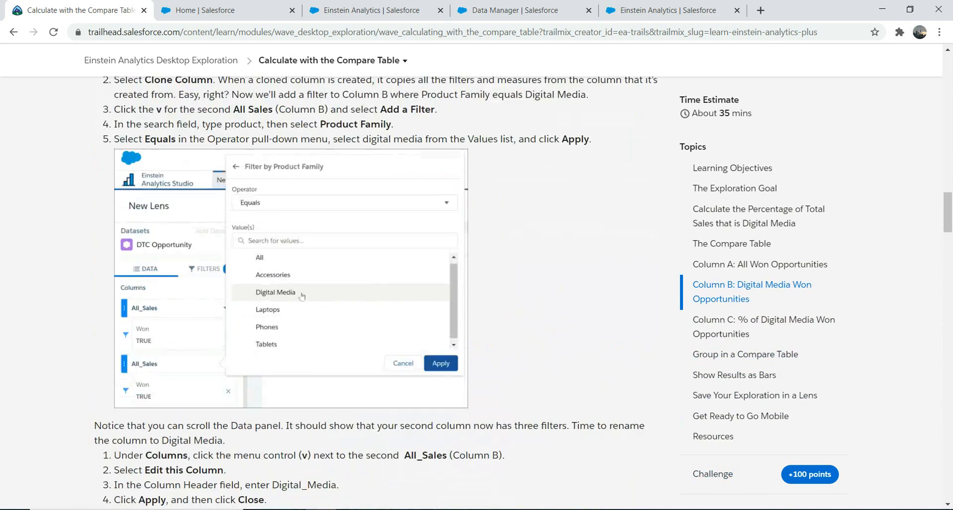
scroll(377, 293, up, 10)
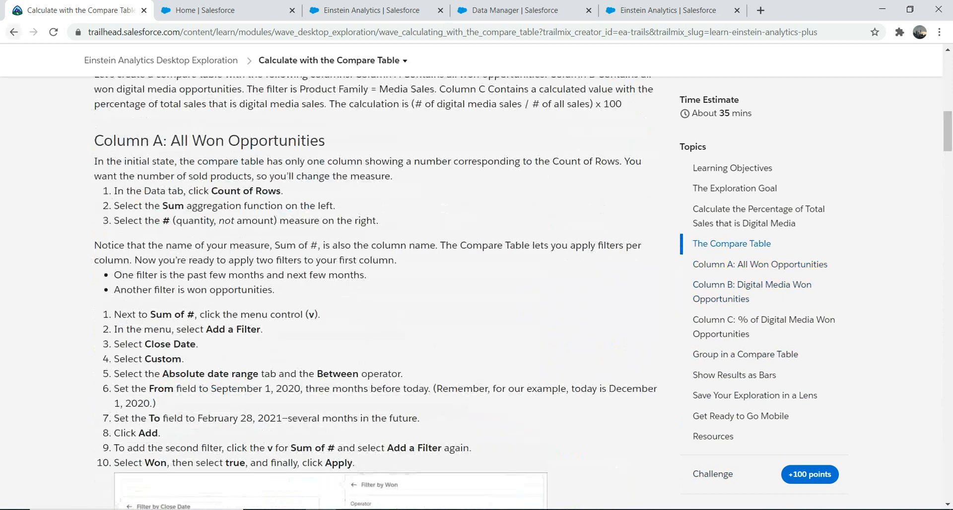
Go back to the certification page, open the Learn Einstein Analytics Plus trailmix, and browse its modules and projects.
click(13, 31)
click(13, 32)
click(14, 31)
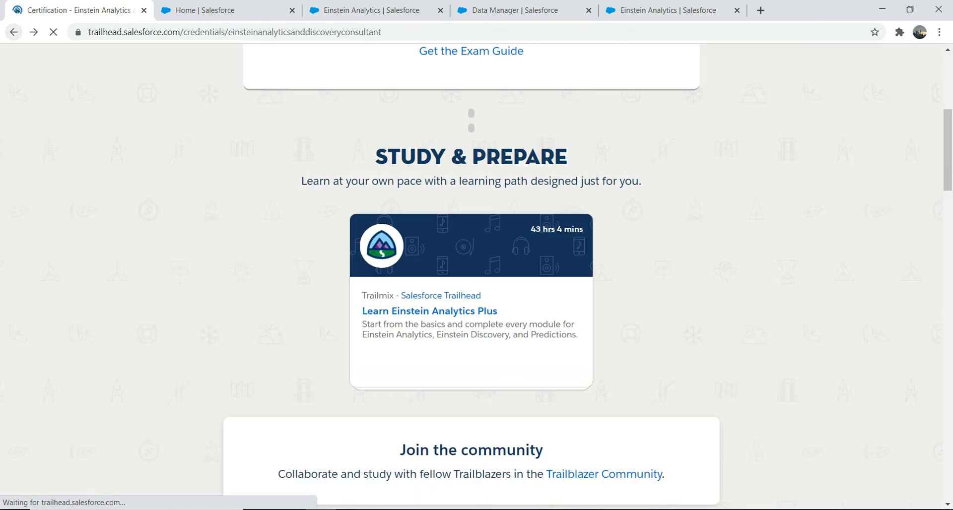
click(429, 311)
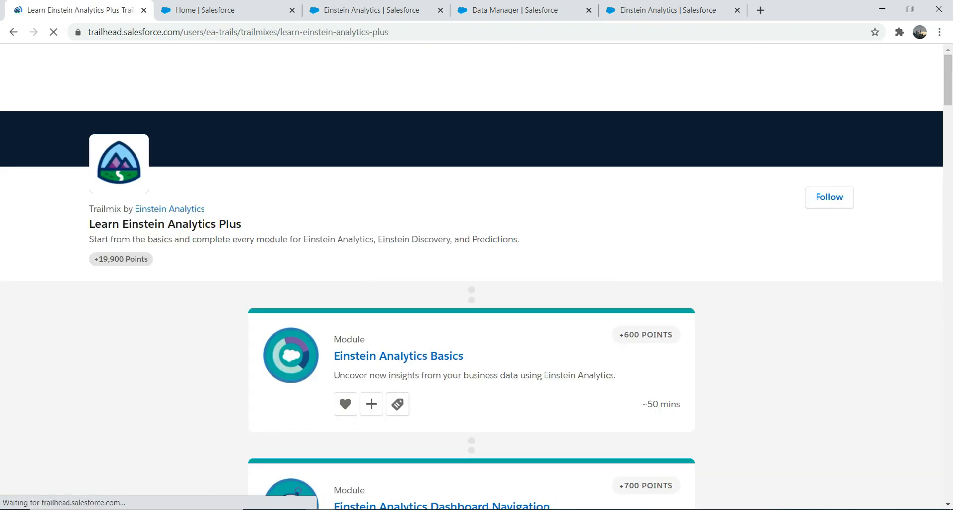
scroll(471, 278, down, 10)
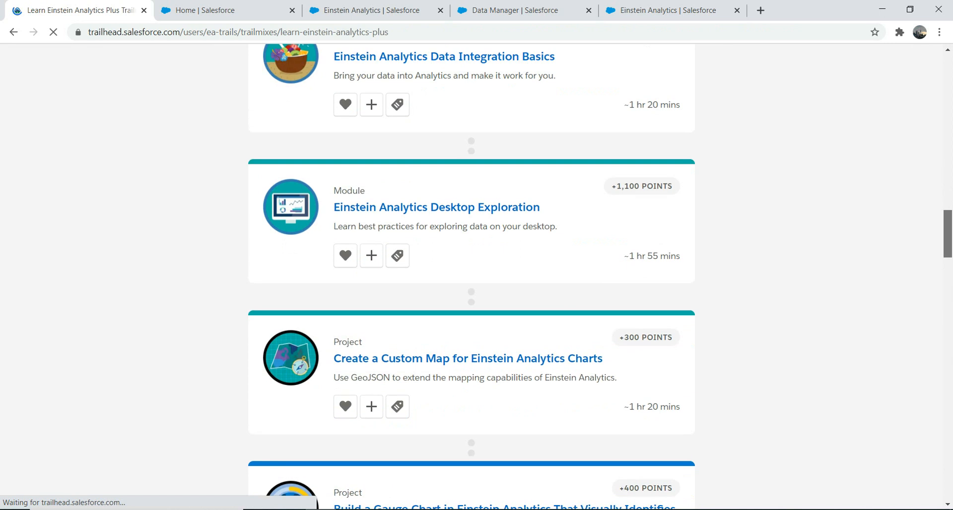